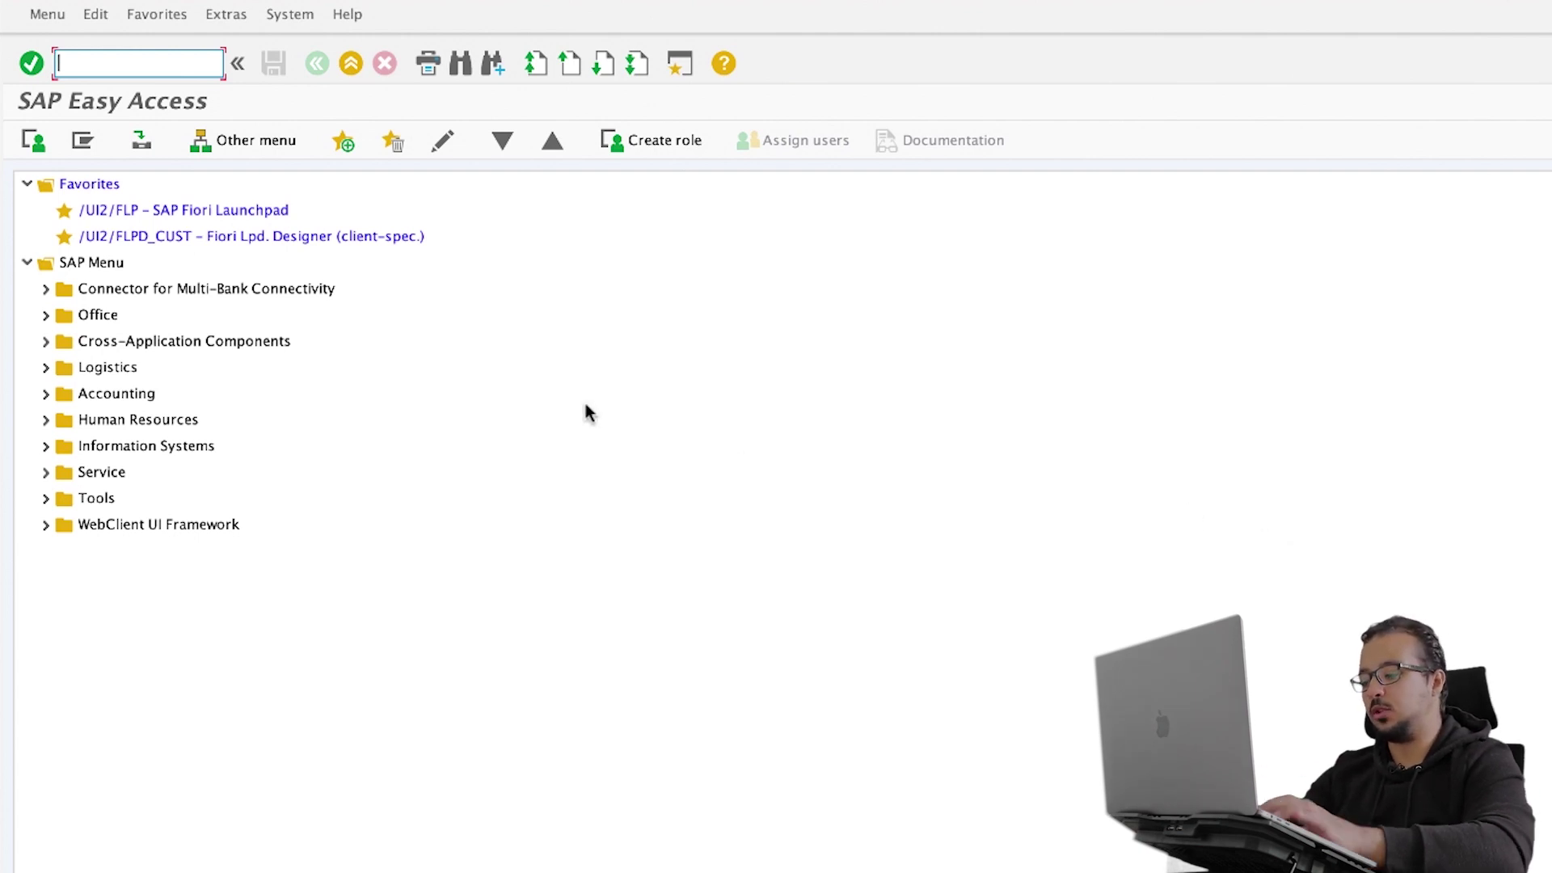
Step: Open purchase order creation with transaction ME21N and show the payment terms in the header's Delivery/Invoice data
text(ME21N)
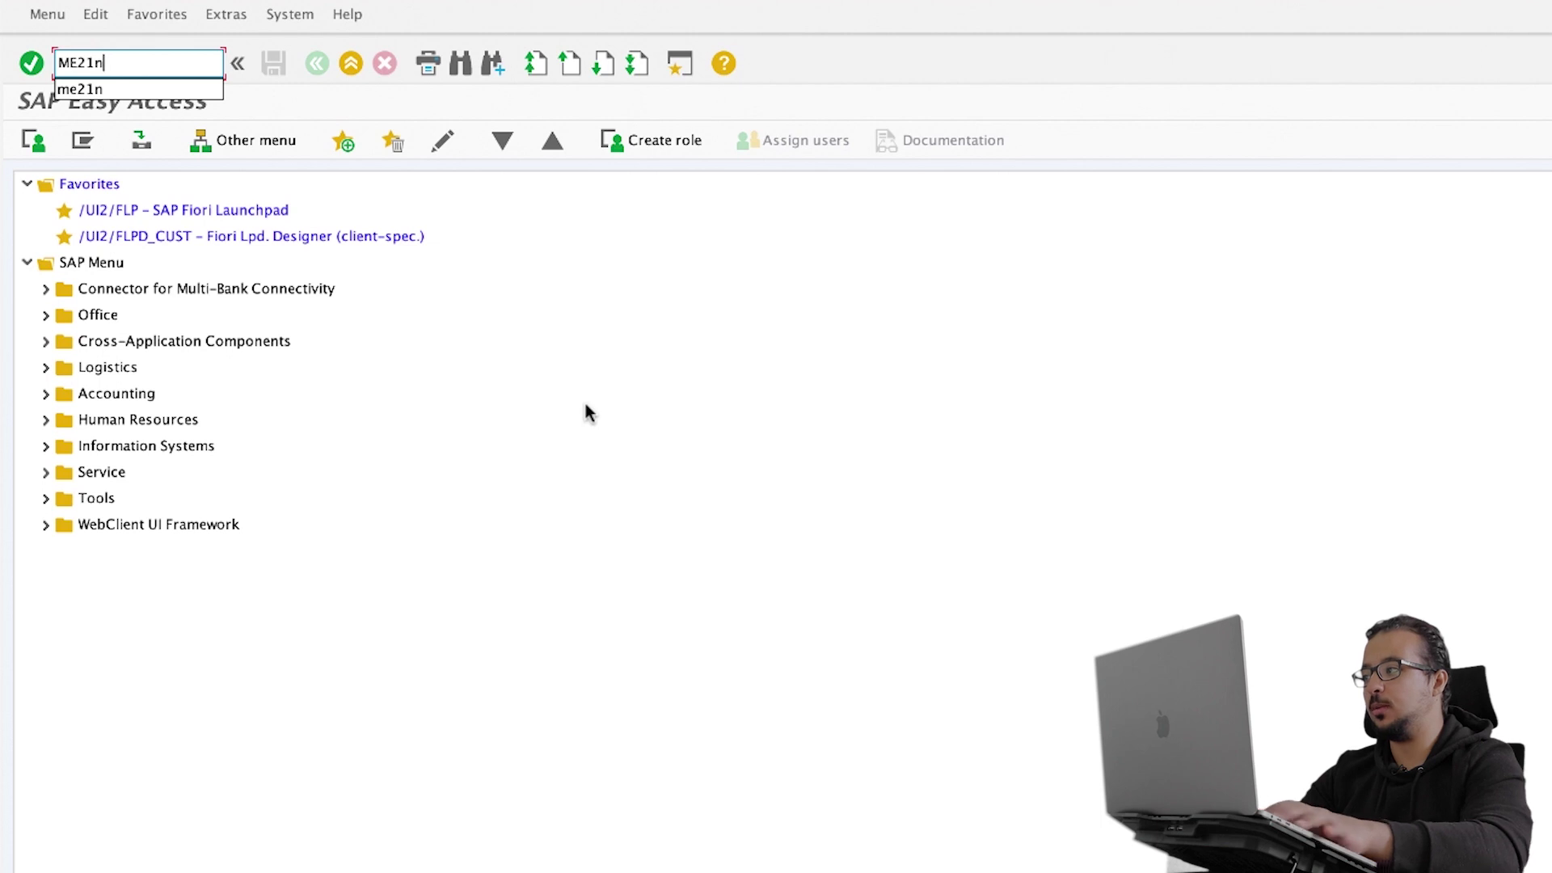
key(Return)
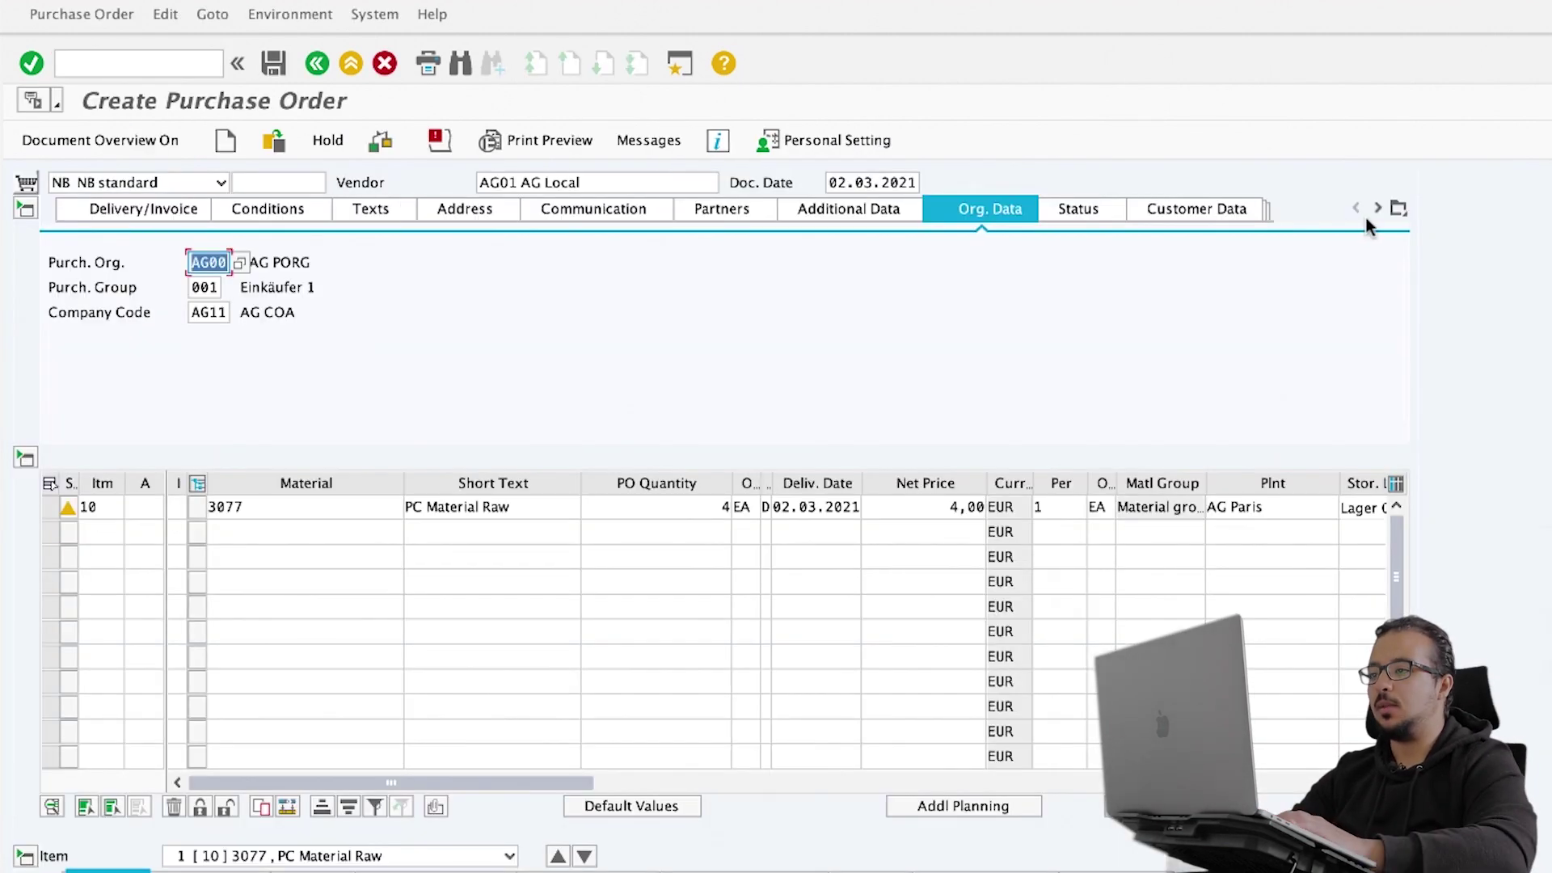
click(1398, 209)
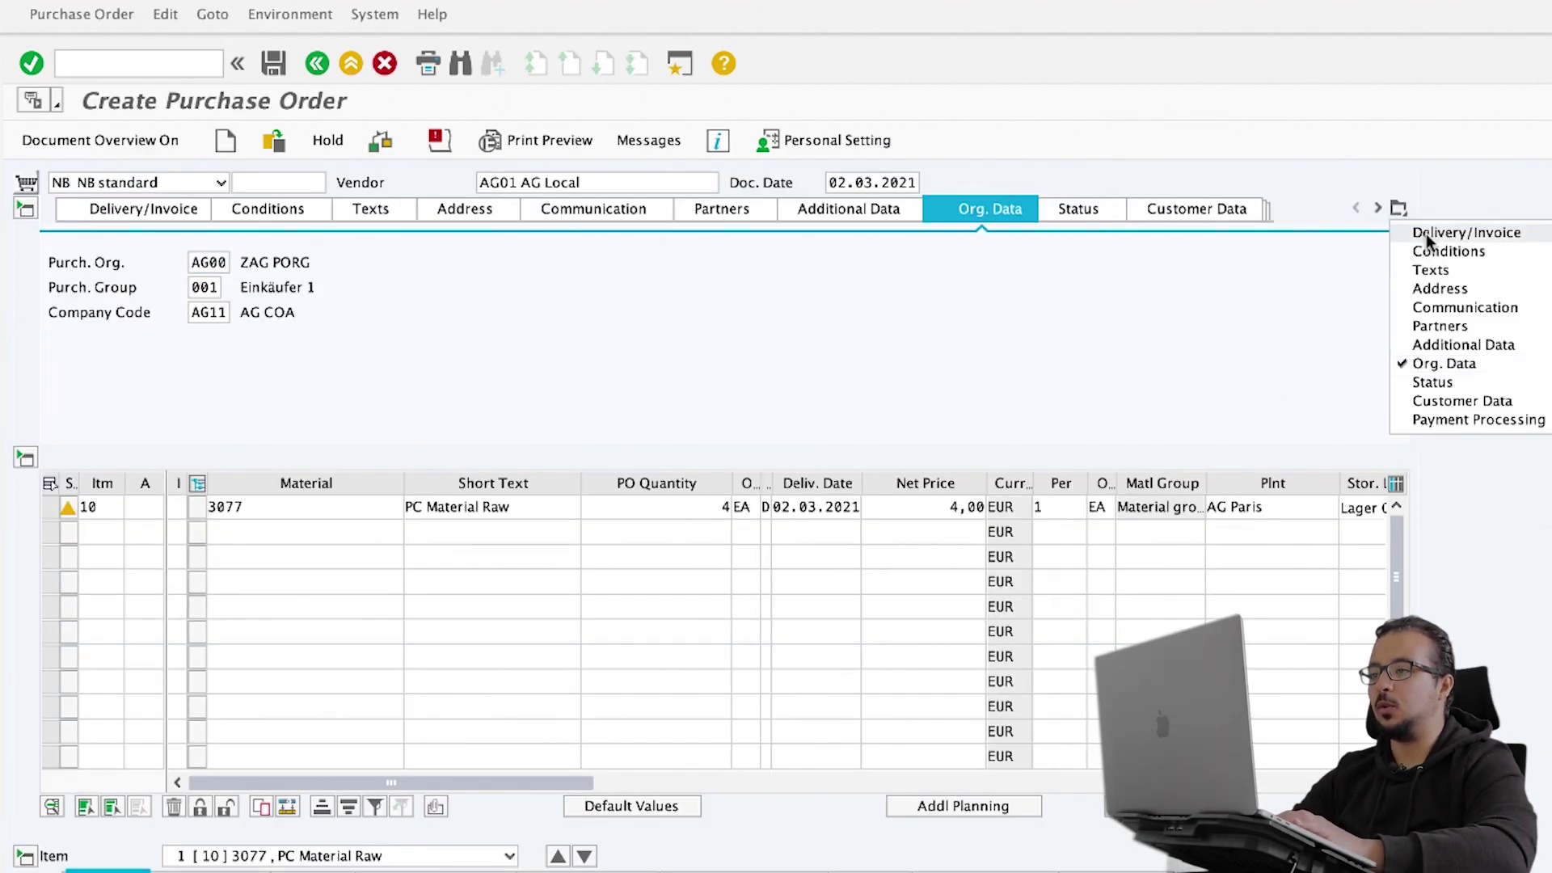
click(1478, 236)
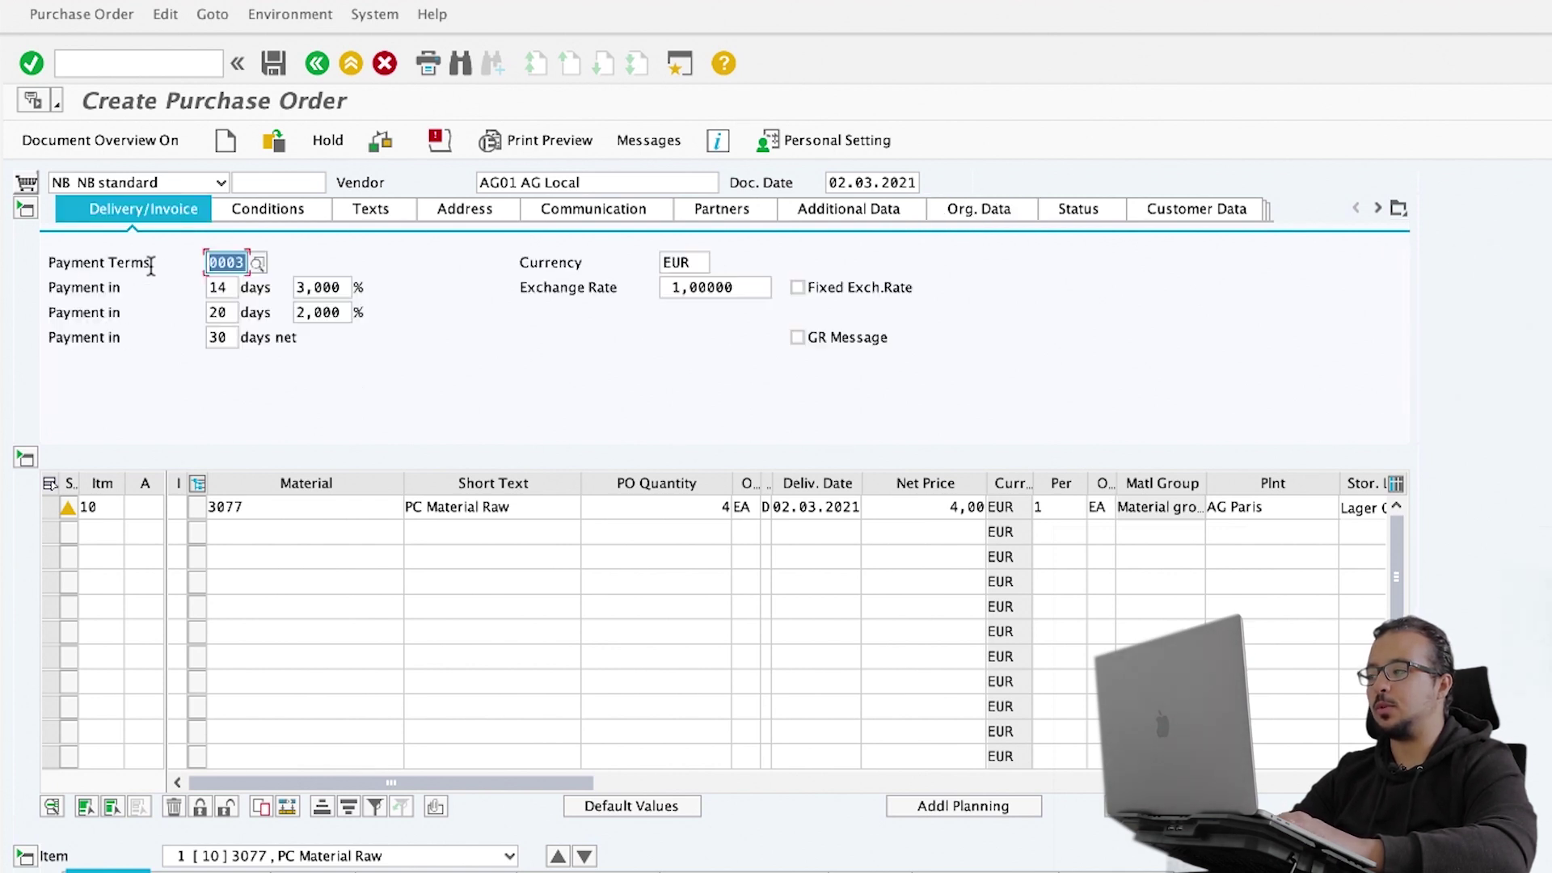
drag(155, 264, 34, 264)
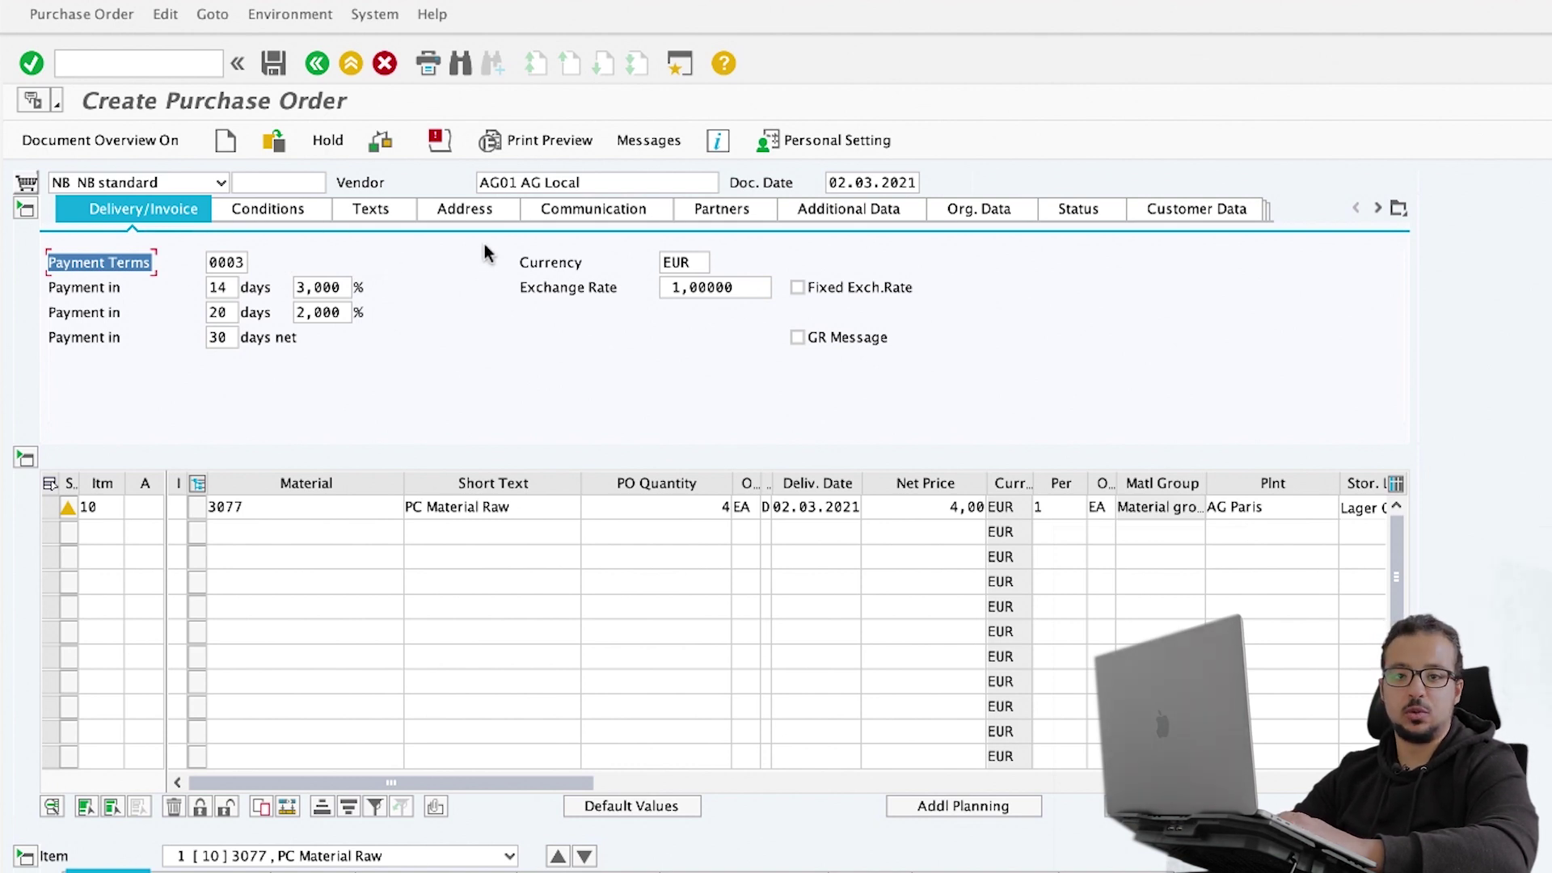
Step: Check the payment terms in the purchasing data of the order's vendor, and return to the purchase order
click(503, 185)
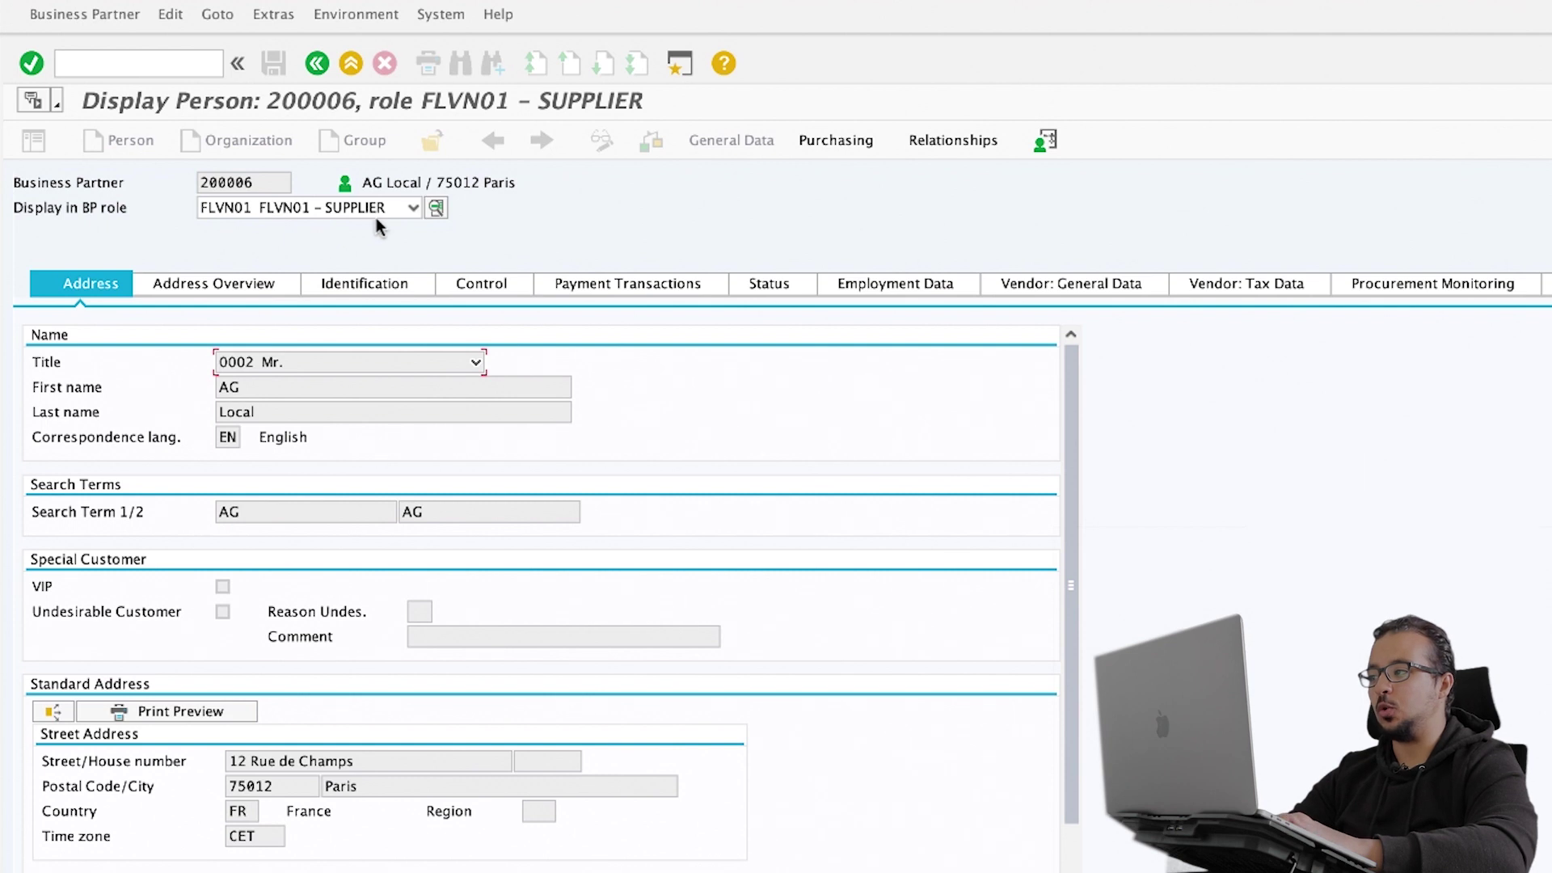
click(849, 143)
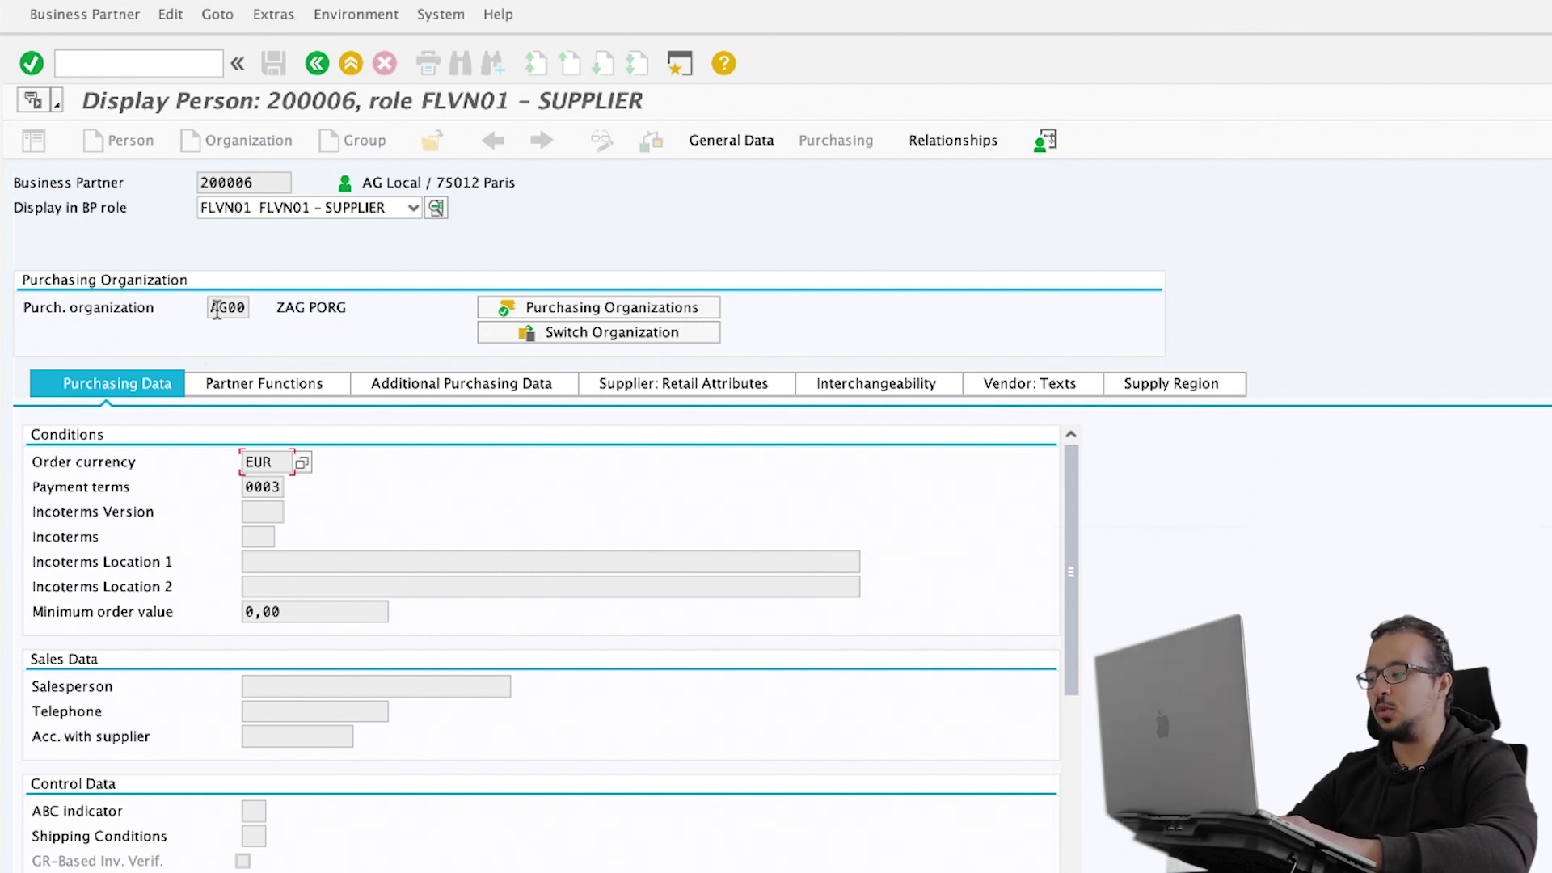
drag(243, 488, 290, 489)
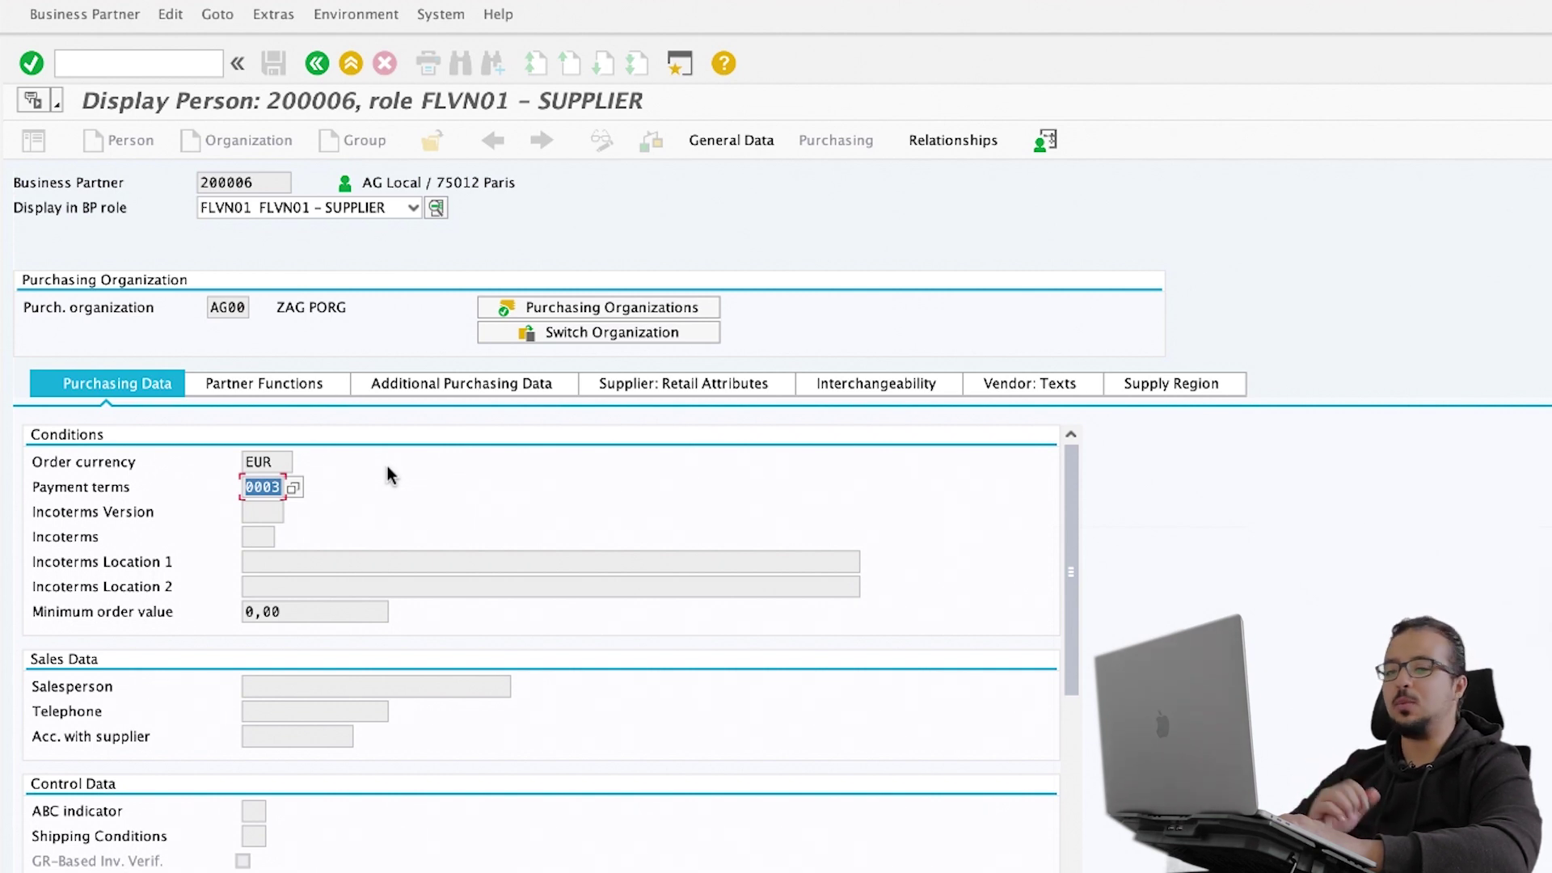
click(317, 63)
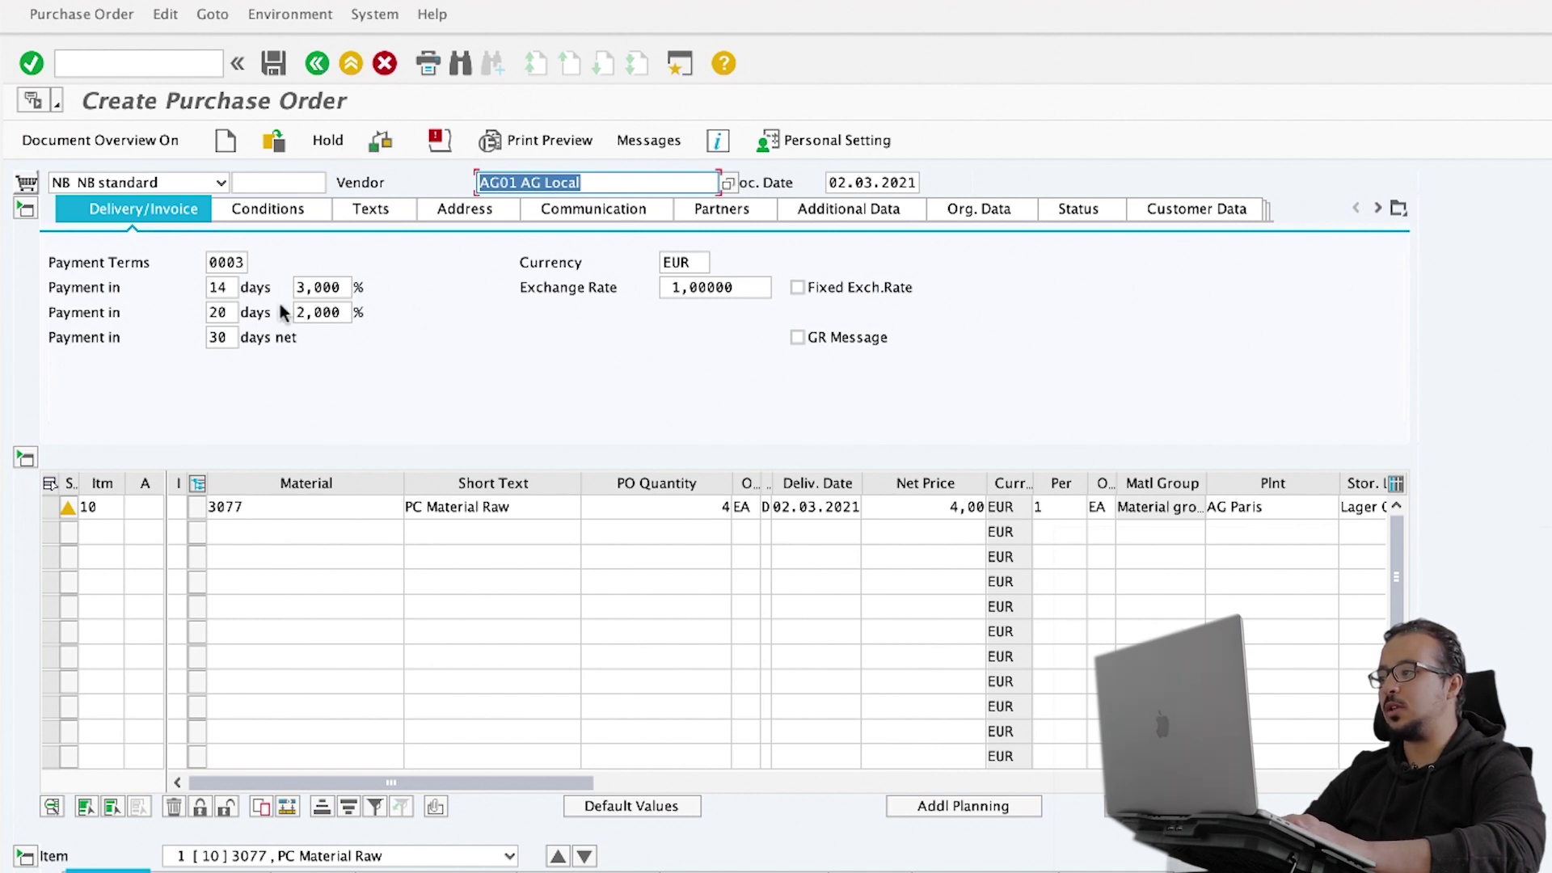
Step: Set the 14-day cash discount to 5 % in the order header and save the purchase order
double_click(302, 288)
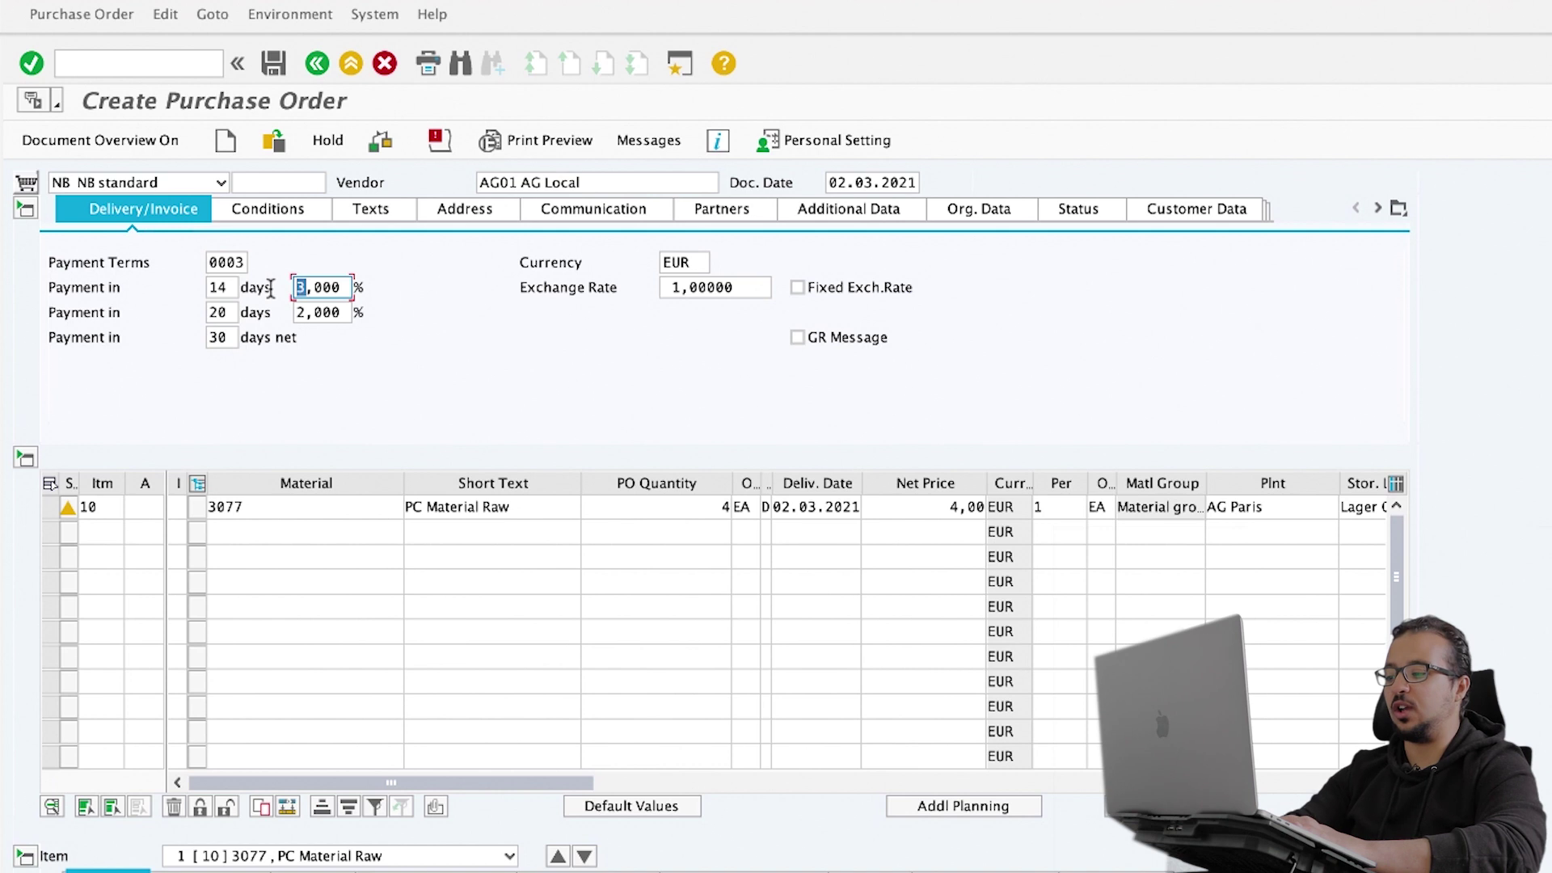
text(5)
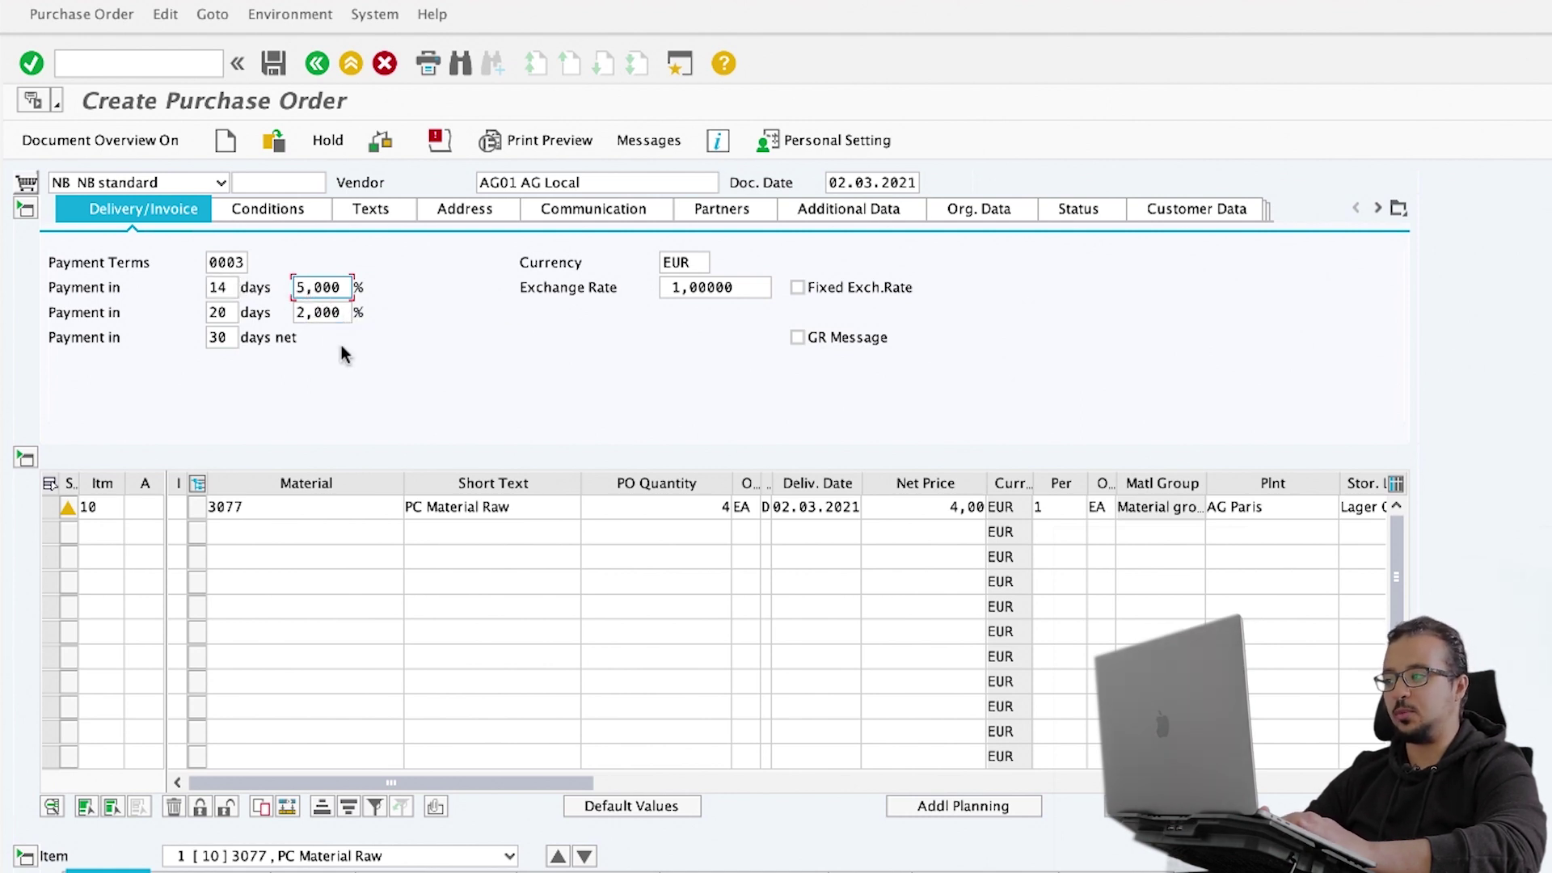
key(ctrl+a)
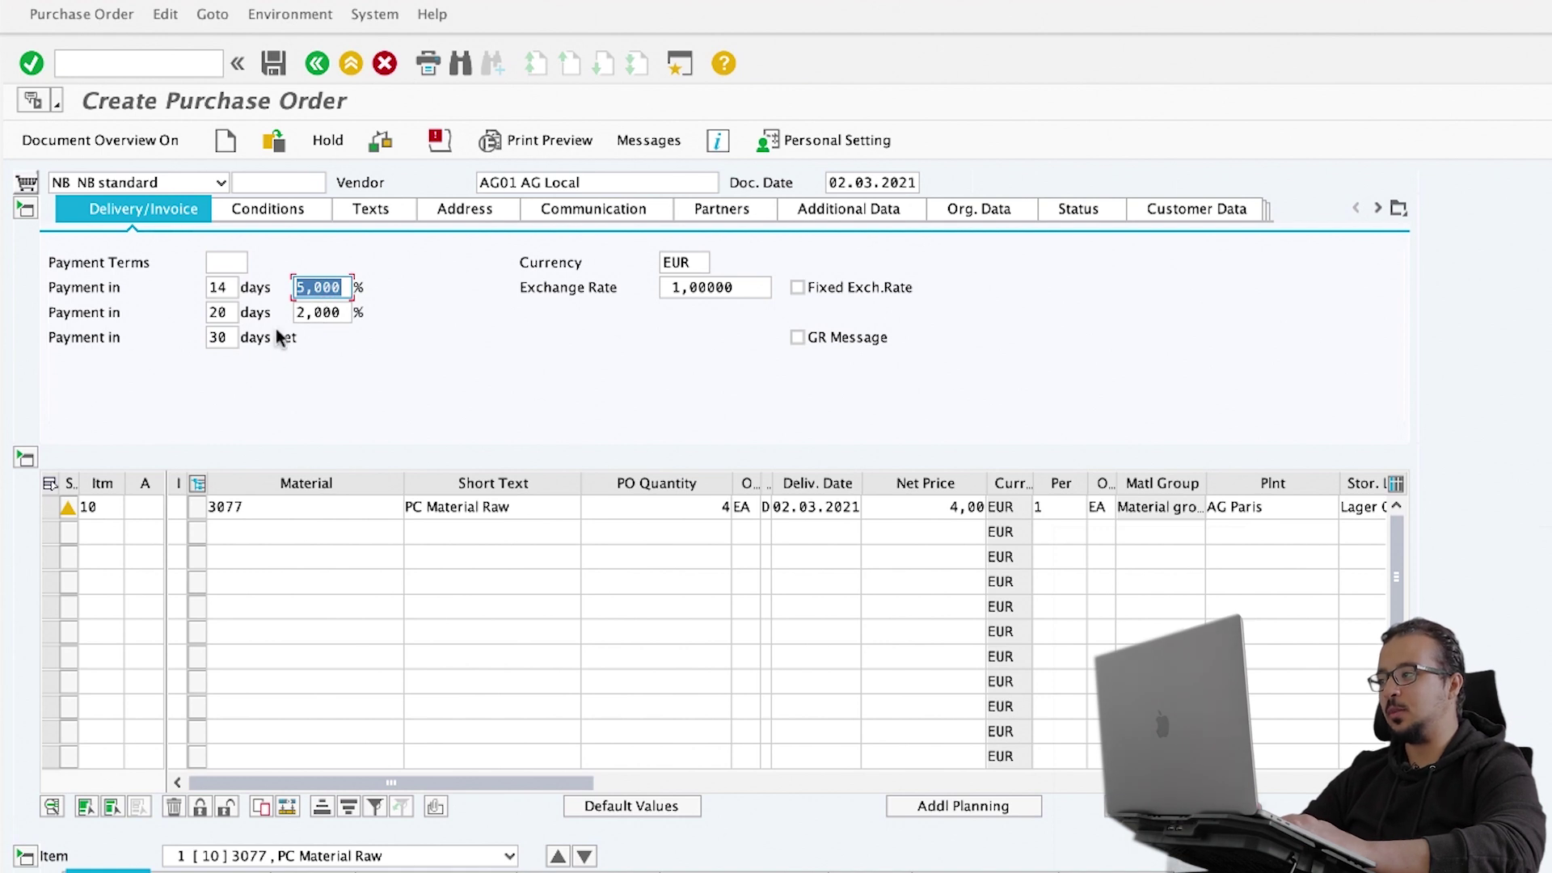
click(273, 64)
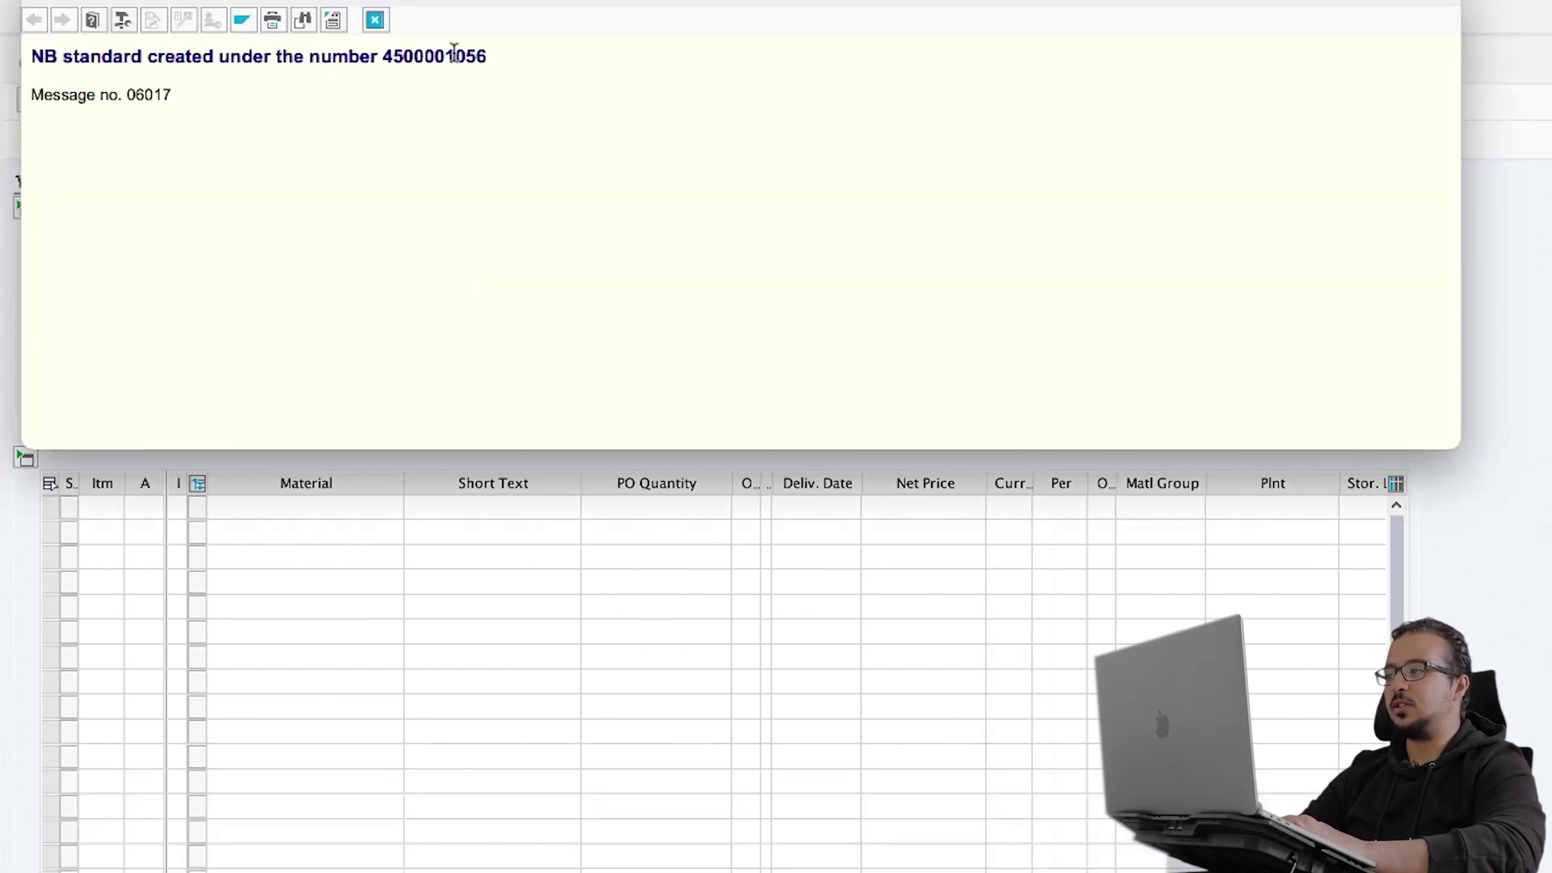
Step: Copy the new purchase order number from the creation message and close the message
double_click(439, 57)
key(super+c)
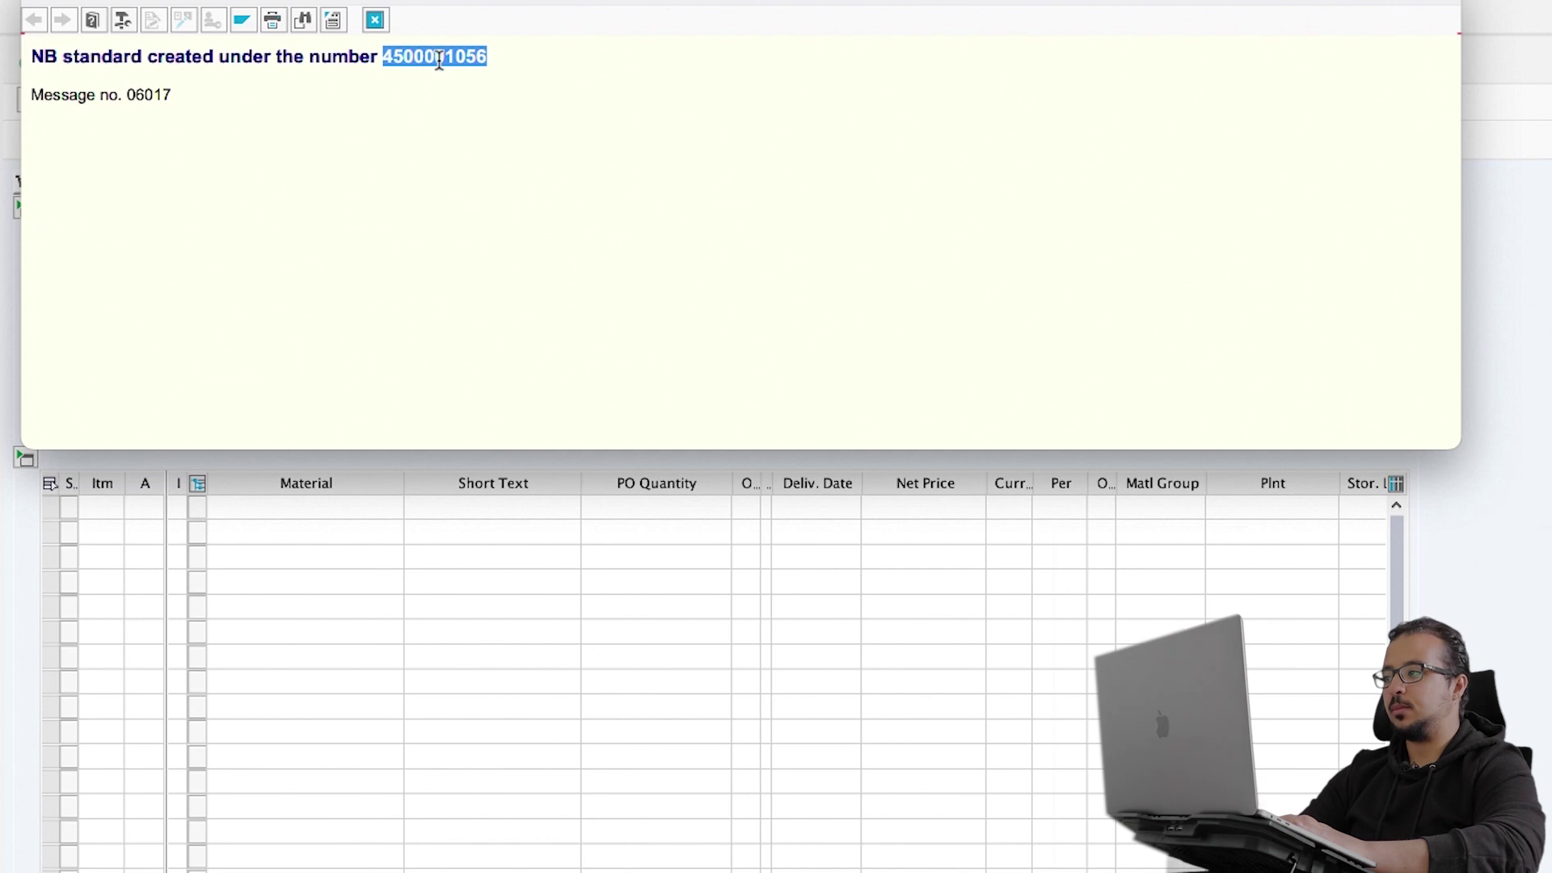
click(376, 21)
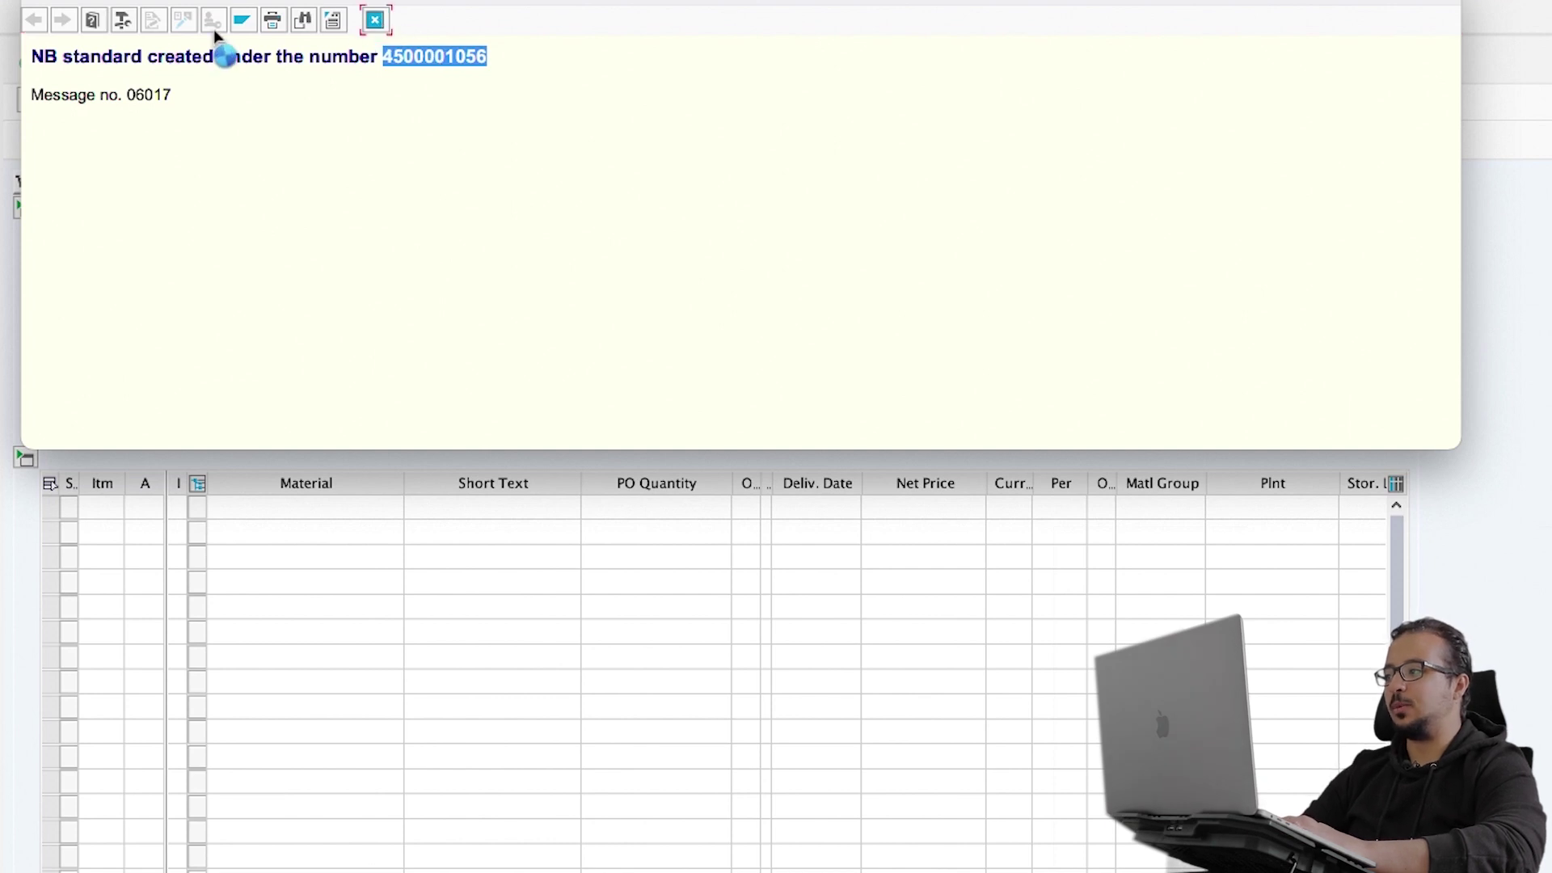
Step: Open incoming invoice entry with transaction /nmiro and set the invoice date to 02.03.2021
click(178, 56)
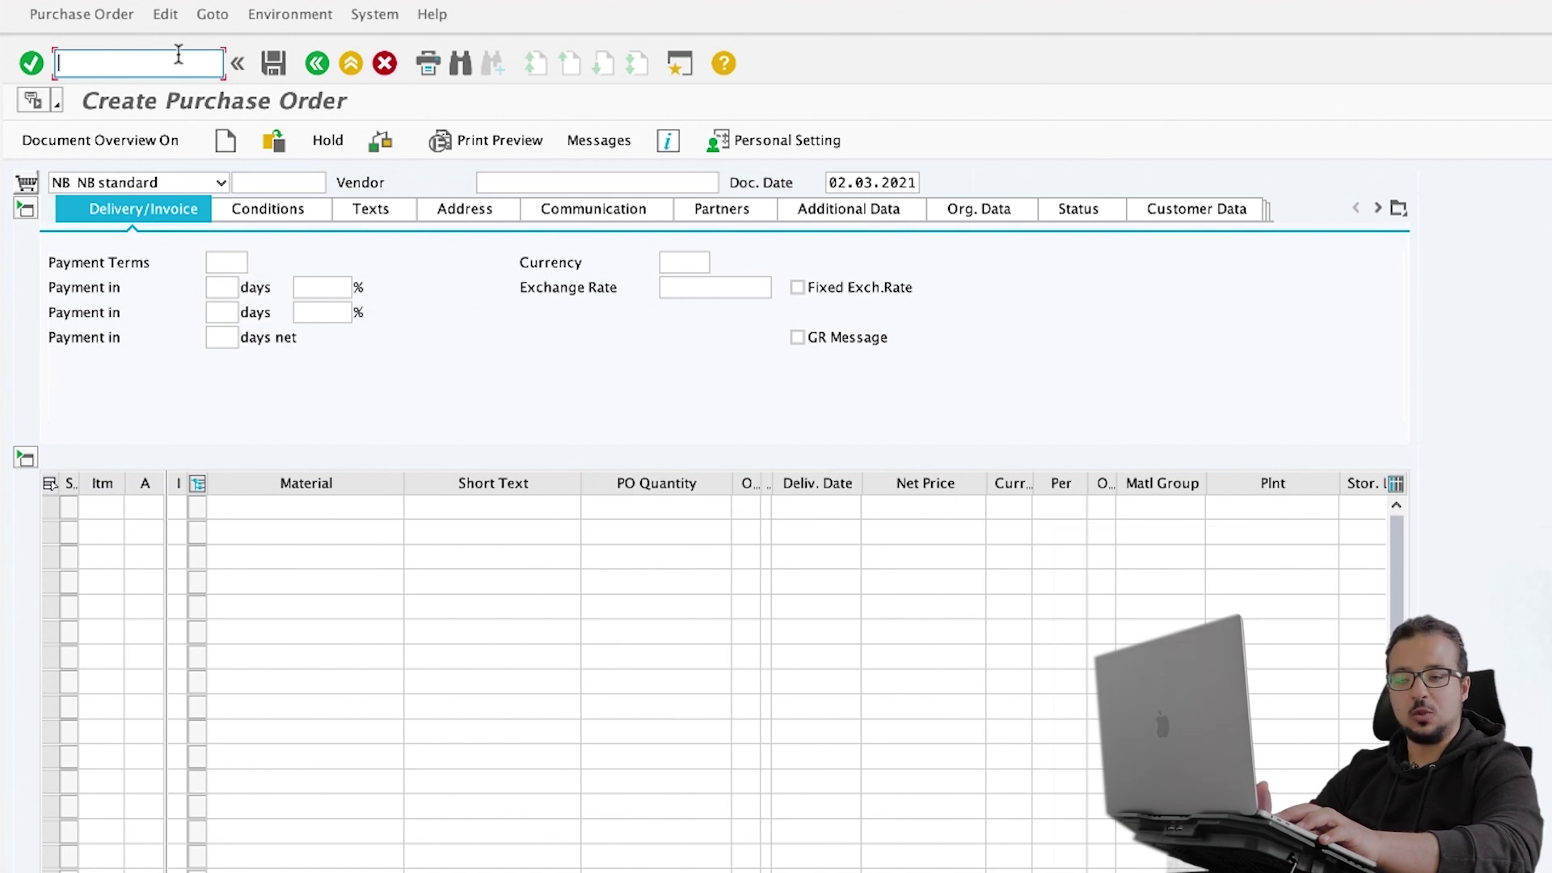
text(/nmiro)
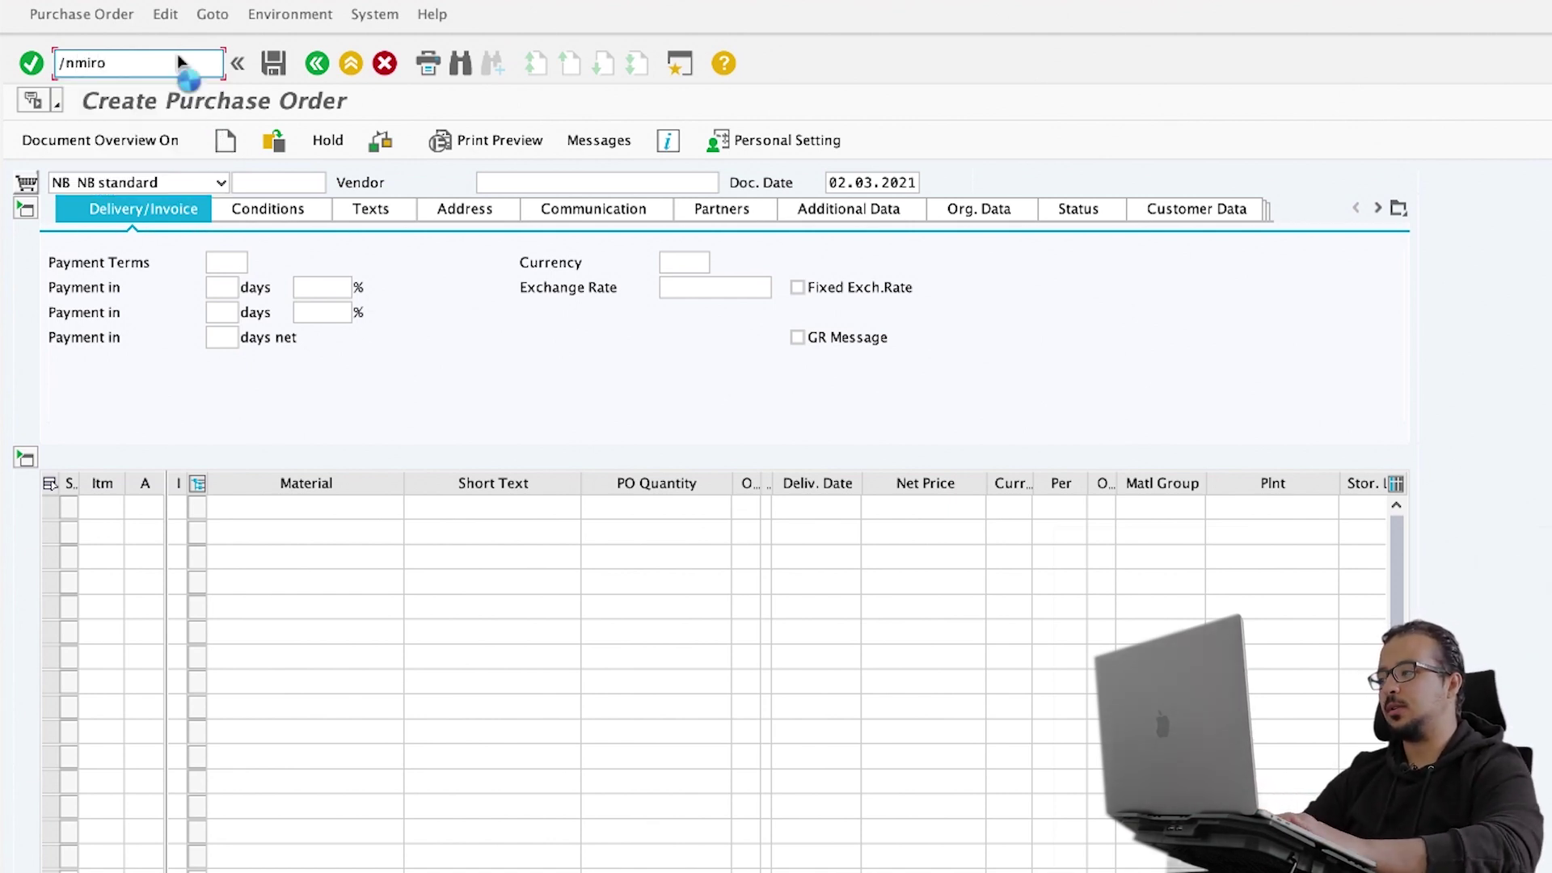
key(Return)
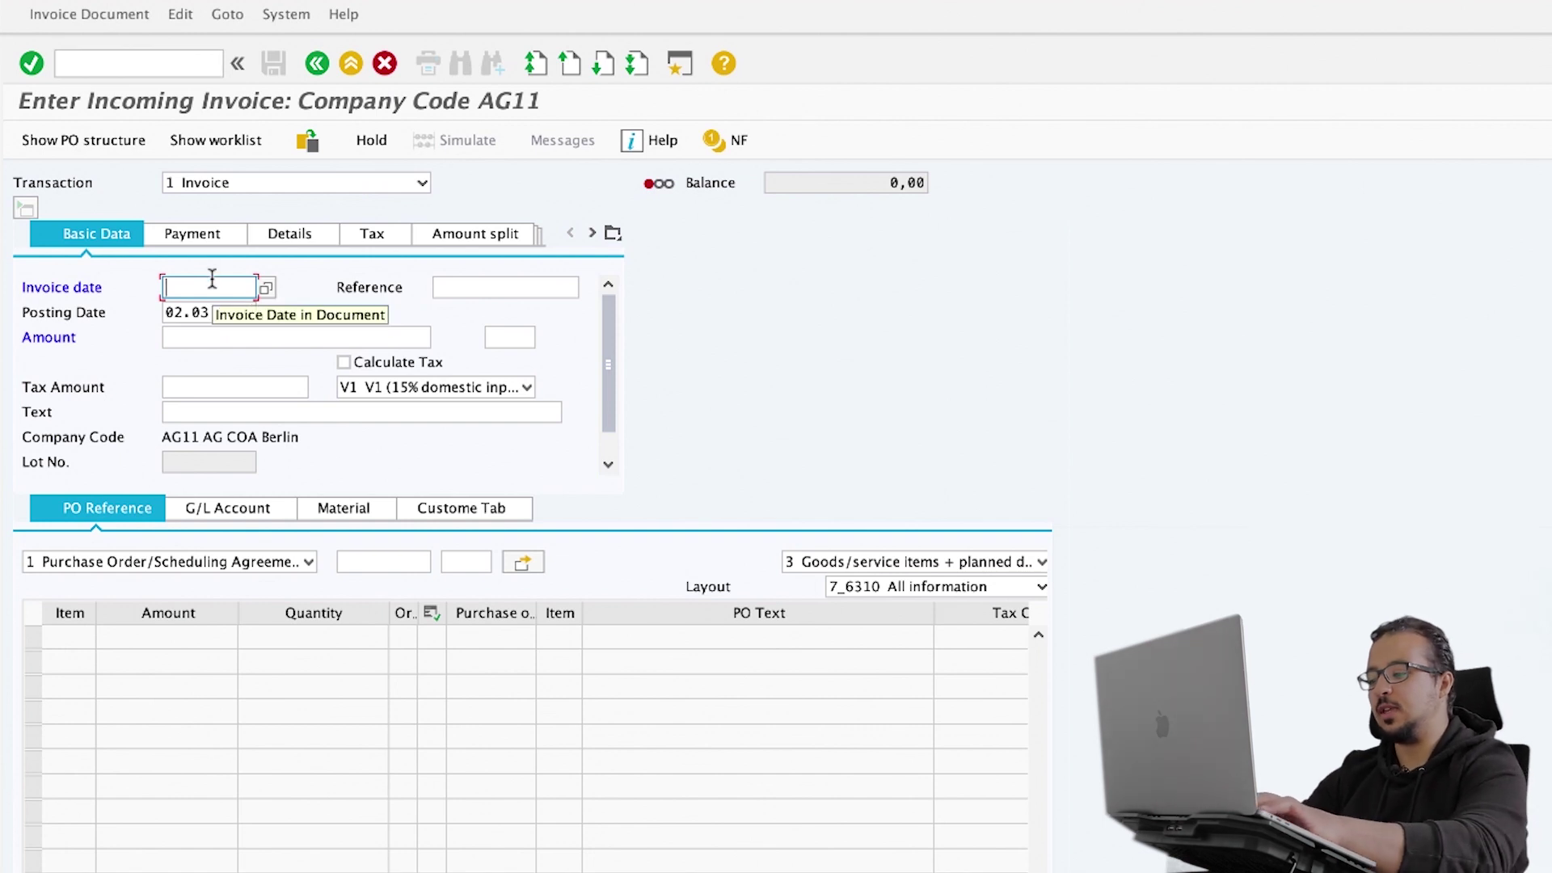
text(02032021)
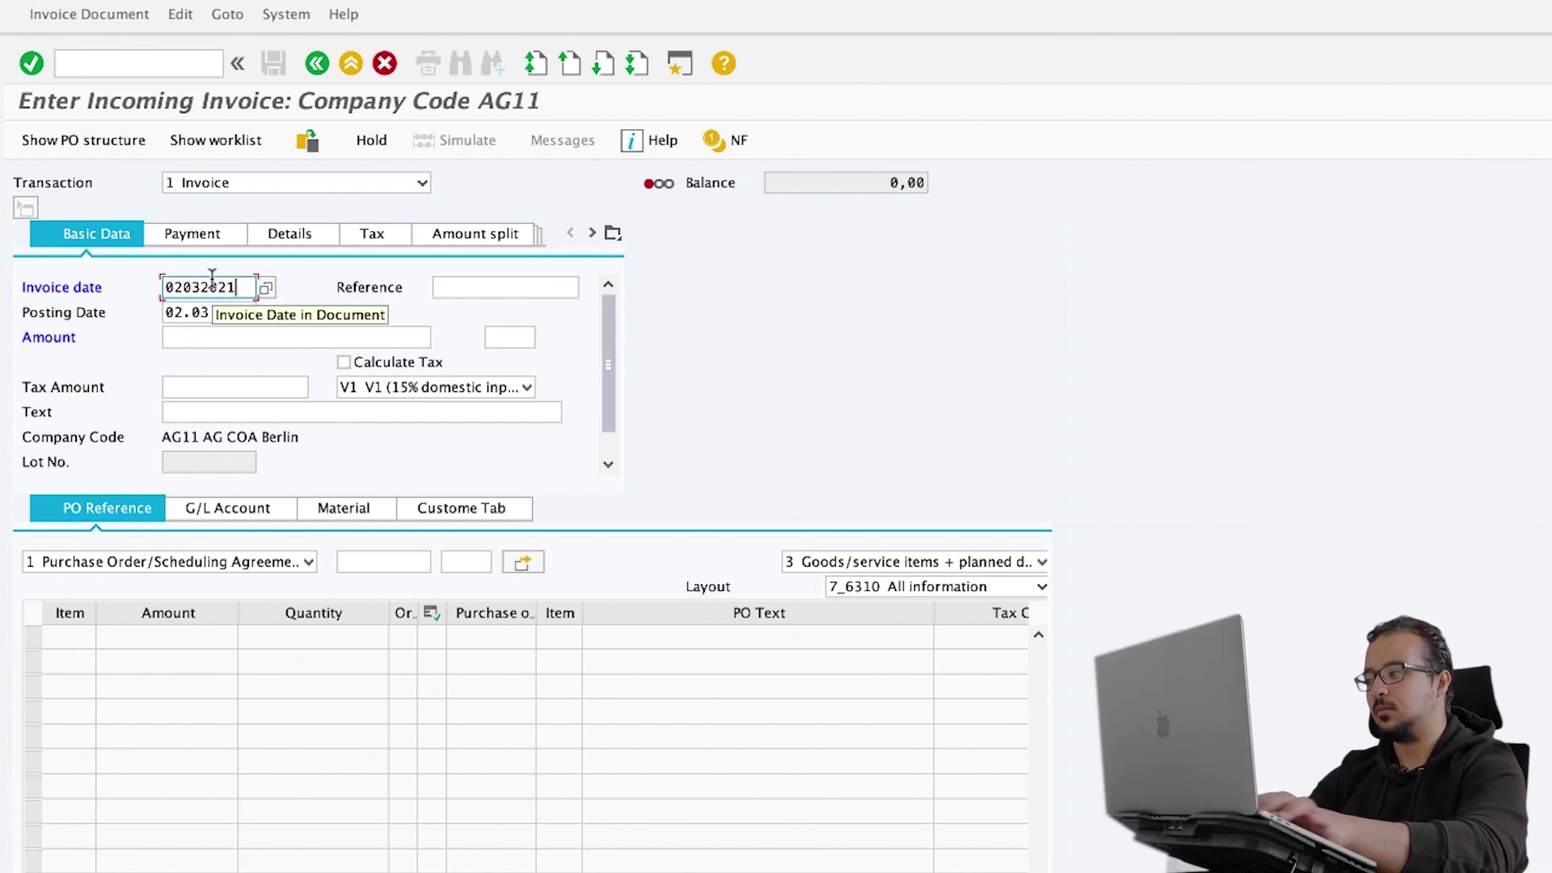
key(Return)
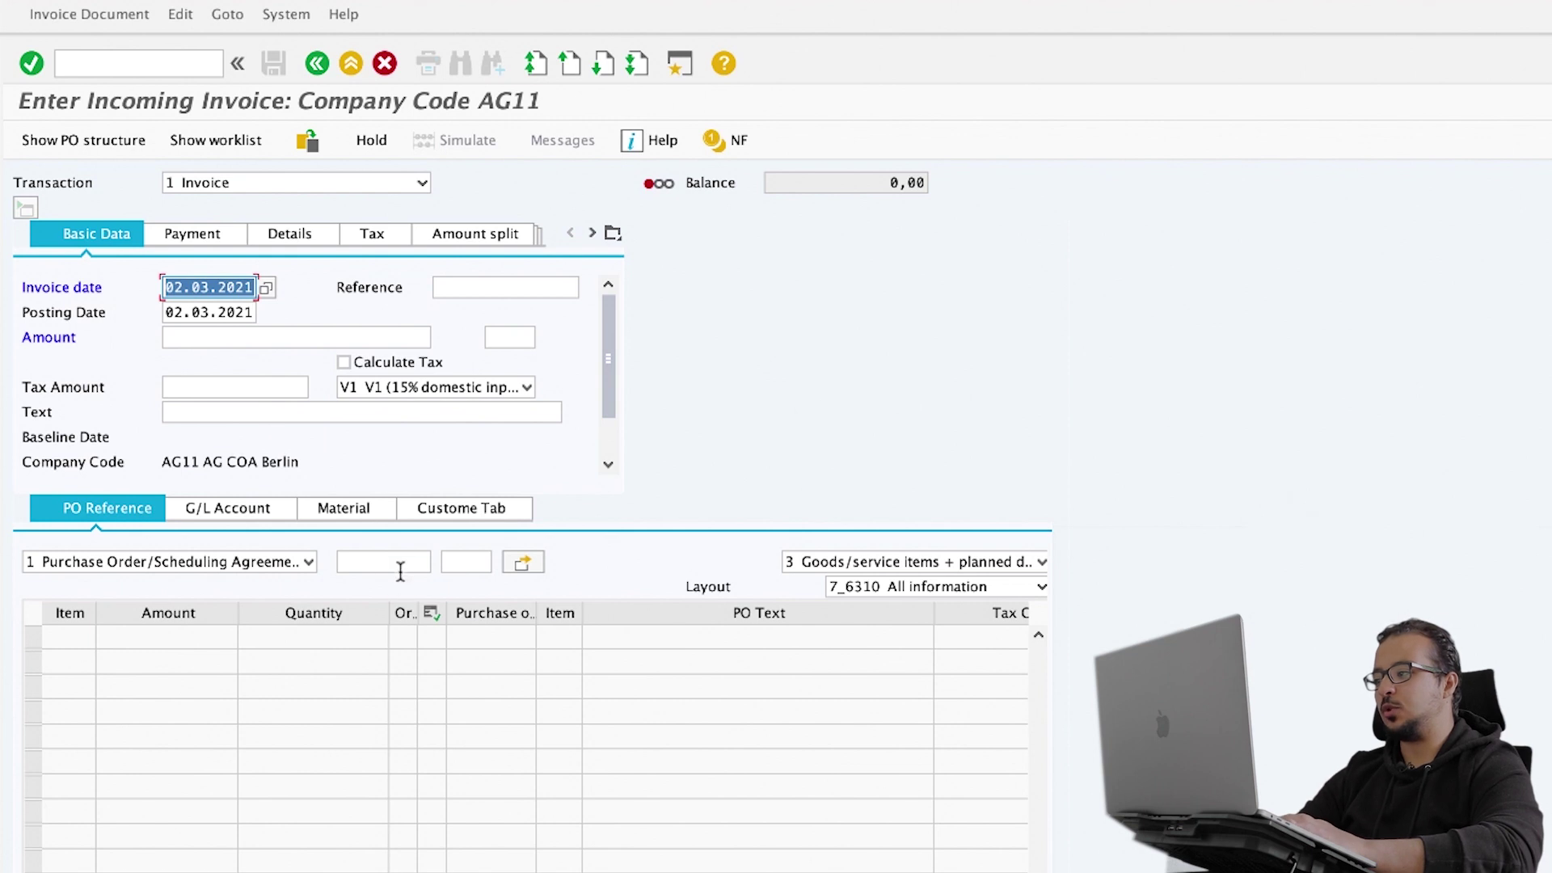
Step: Paste the copied purchase order number as the invoice's PO reference and load its items
click(399, 566)
key(super+v)
key(Return)
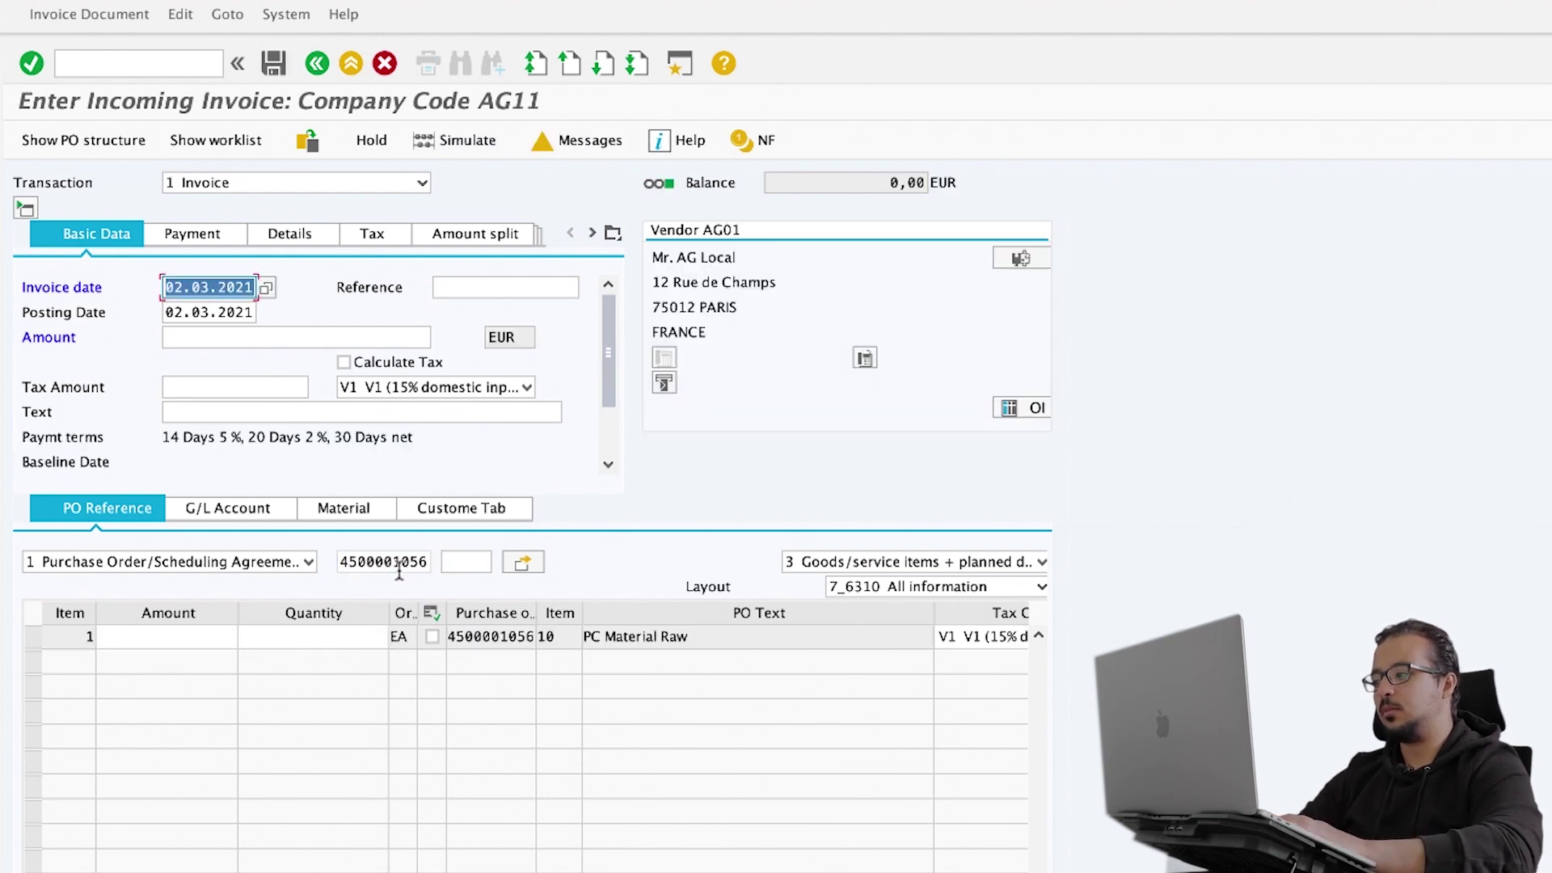
Step: Set the baseline date in the invoice's payment data to 02.03.2021
click(191, 235)
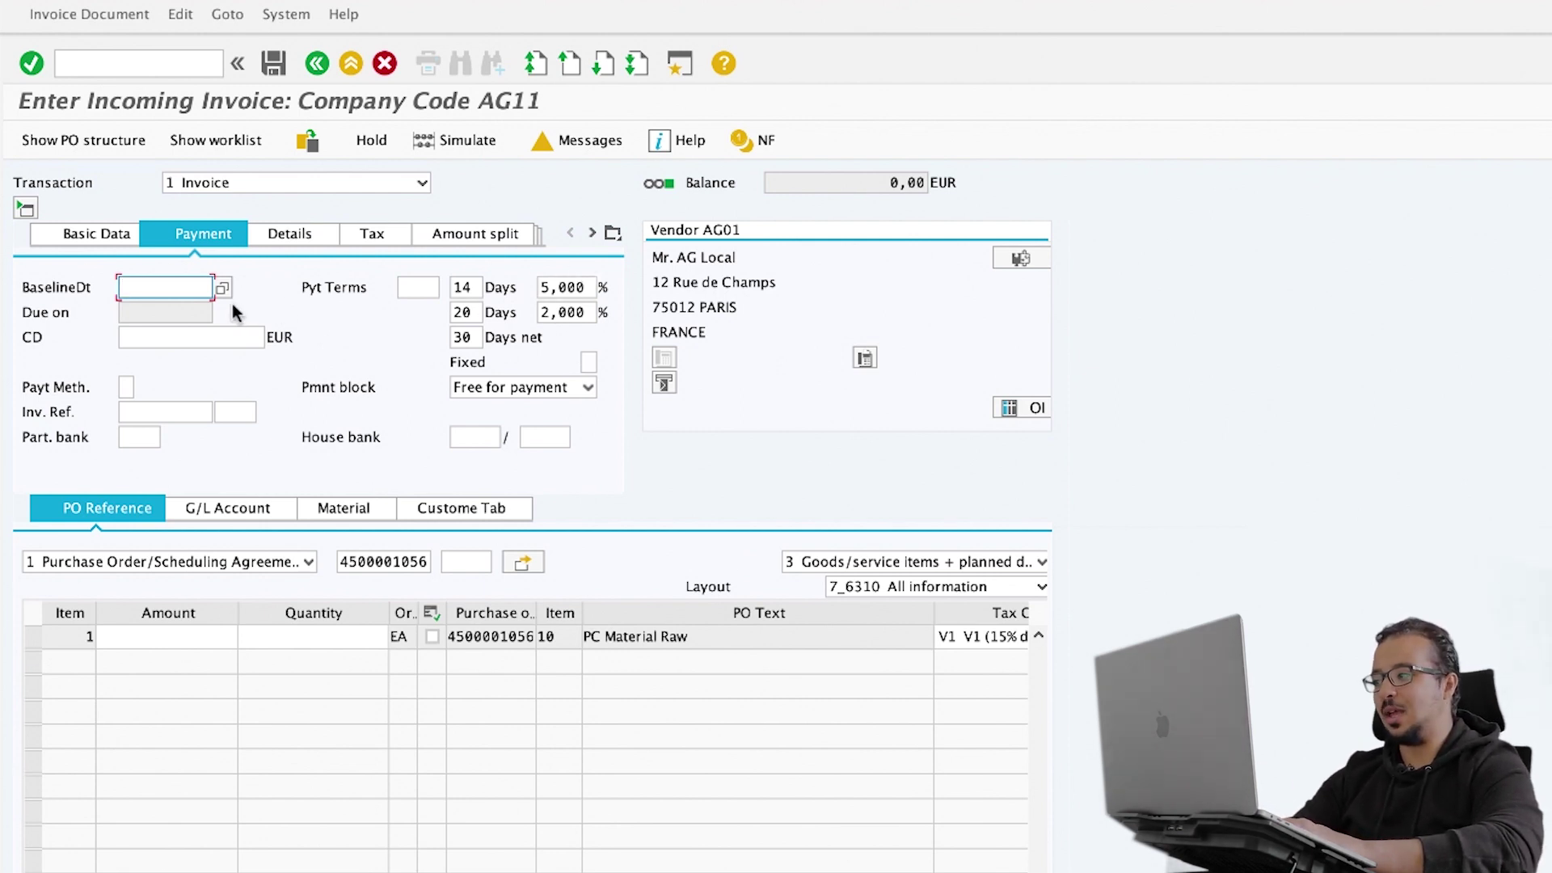
text(02)
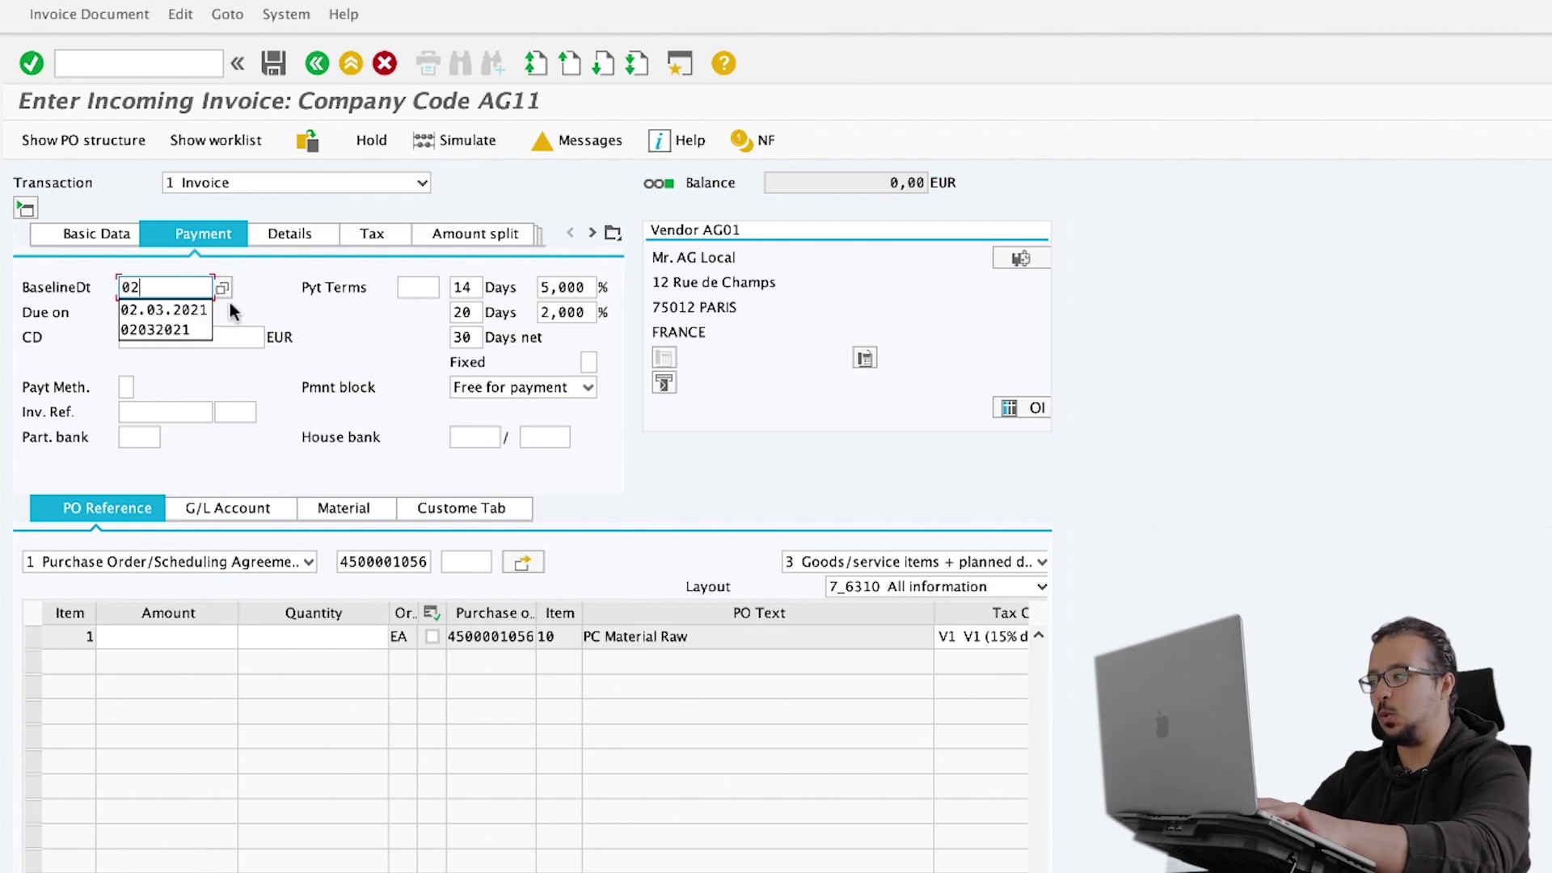
text(032021)
key(Return)
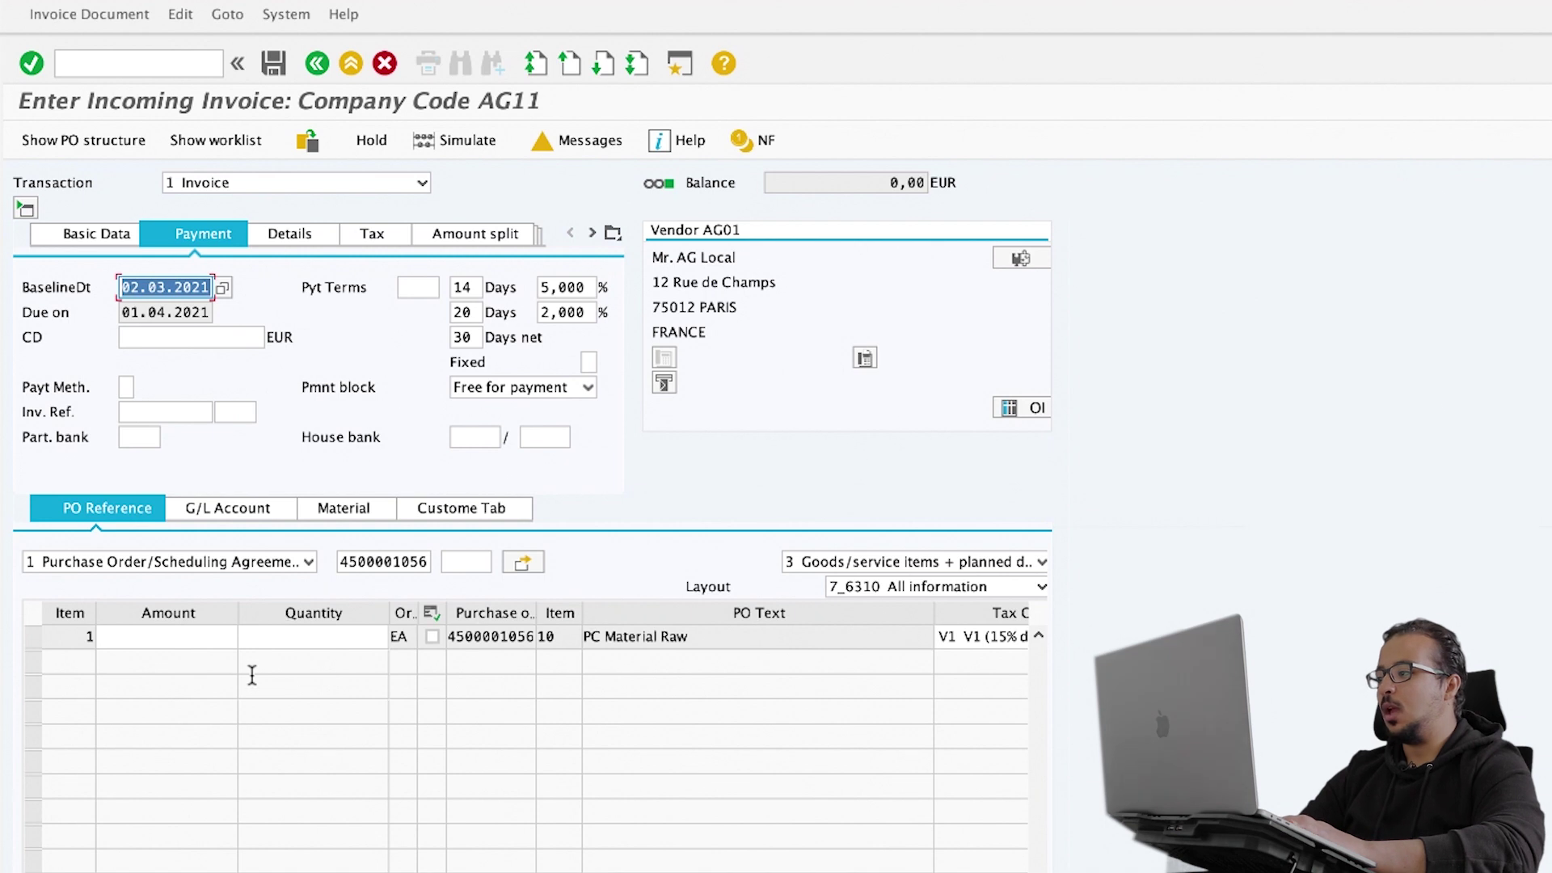
Step: Enter an amount of 10 and a quantity of 2 for the PC Material Raw invoice item
click(186, 641)
text(10)
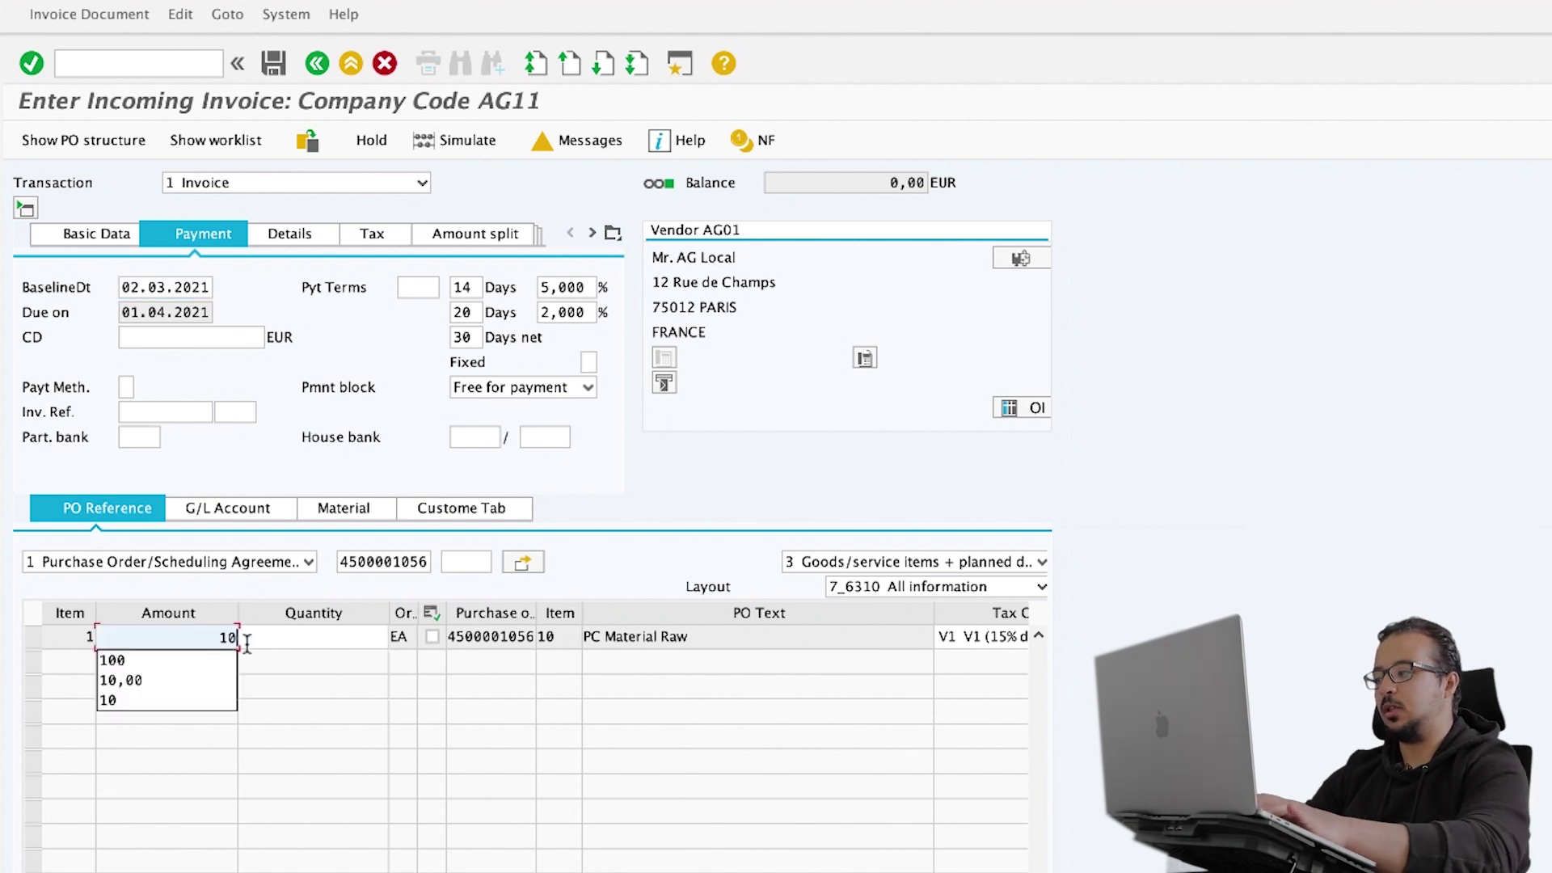
click(281, 647)
text(2)
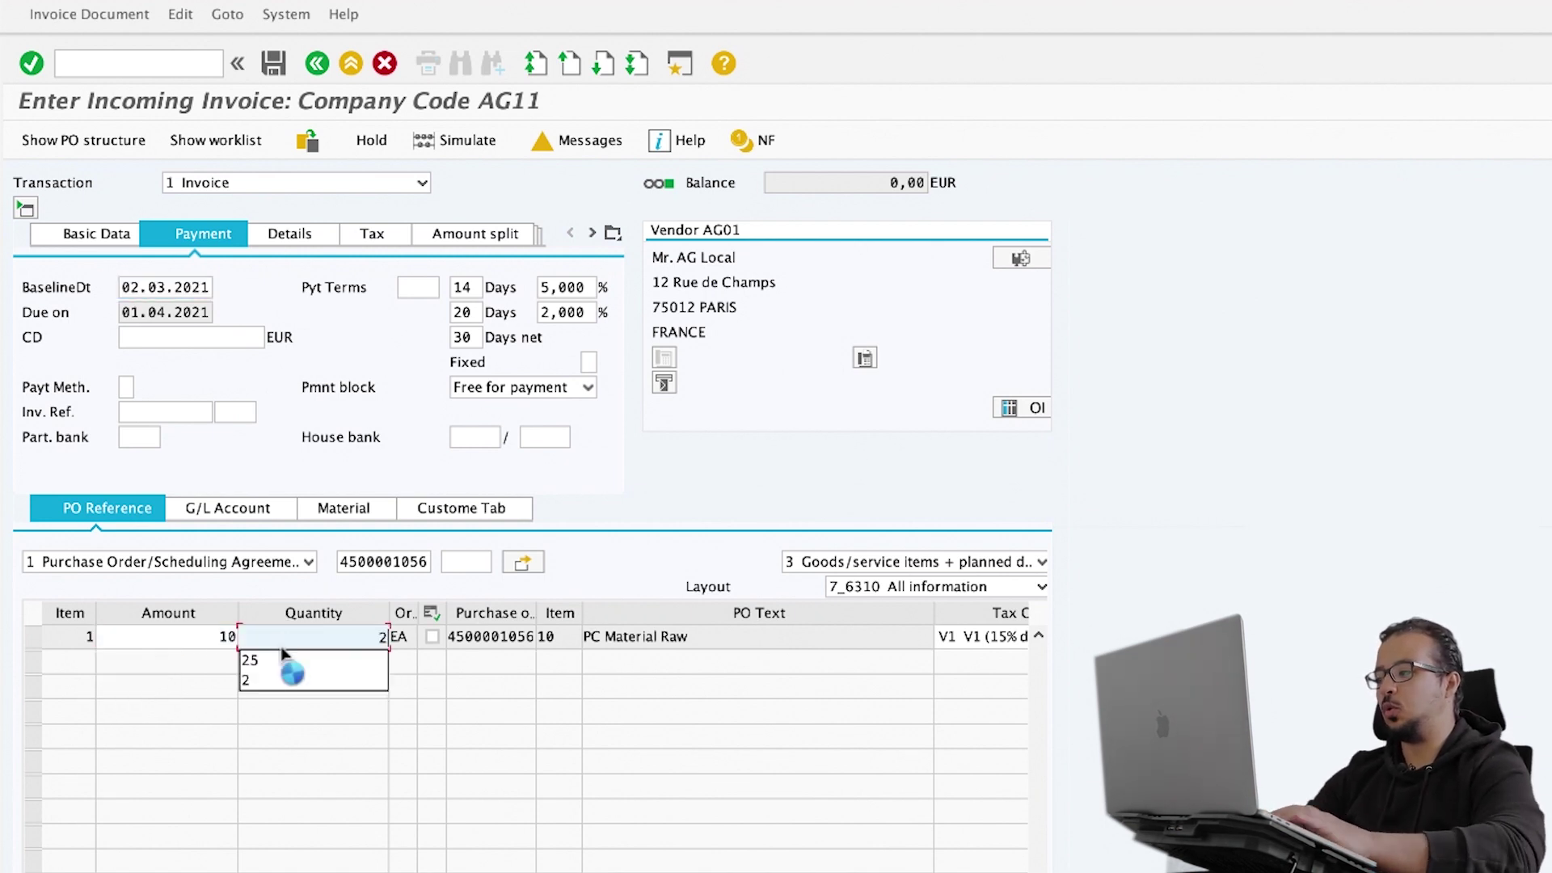
key(Return)
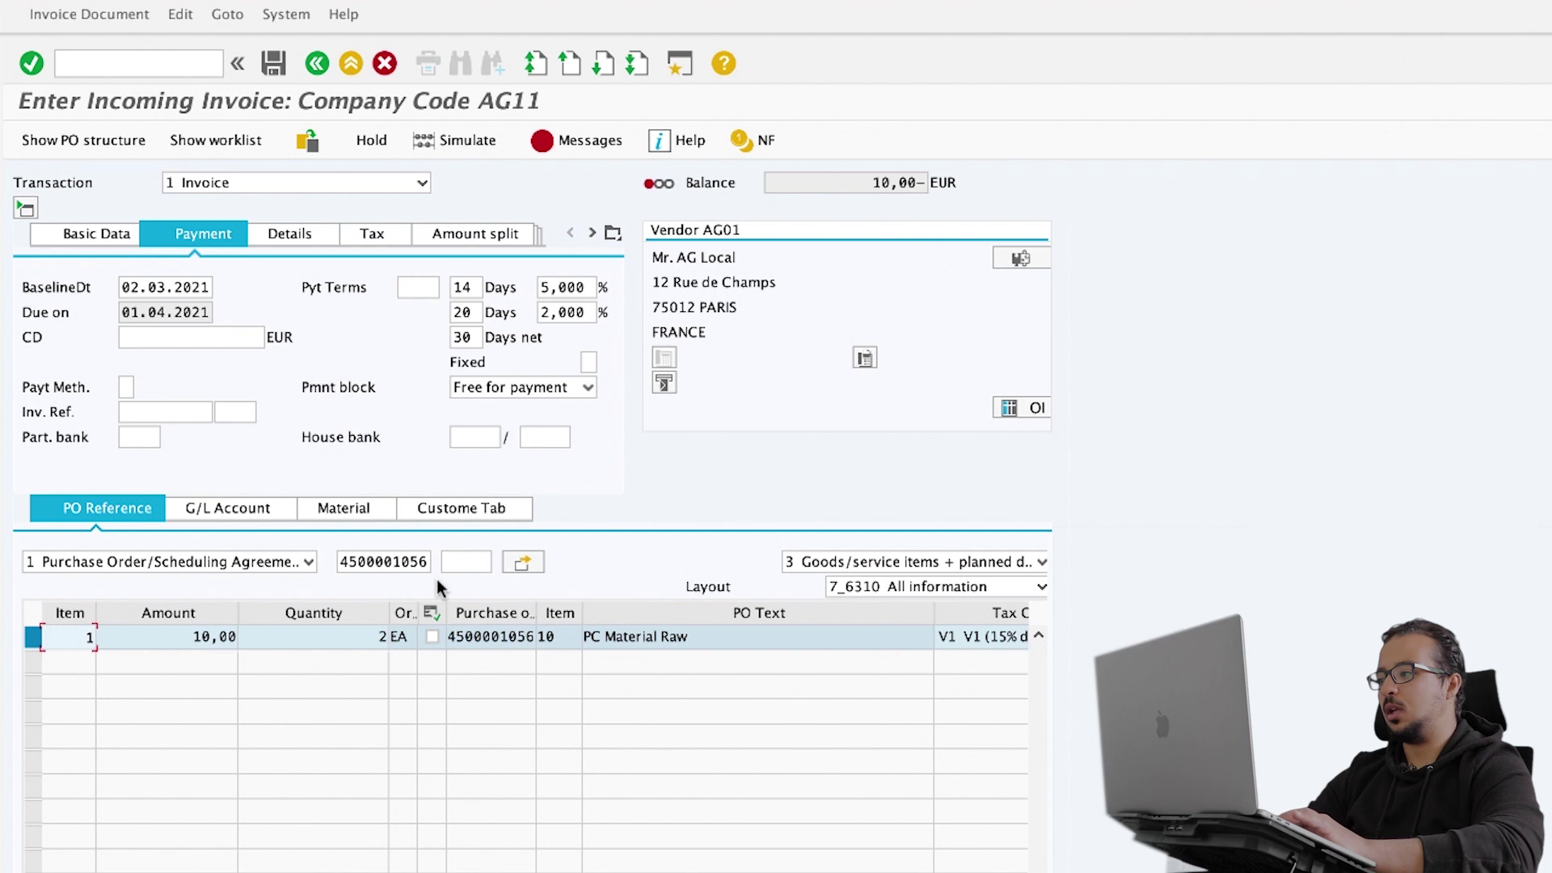
Step: Set the total invoice amount in the basic data to 10 EUR and post the invoice
click(122, 235)
click(223, 338)
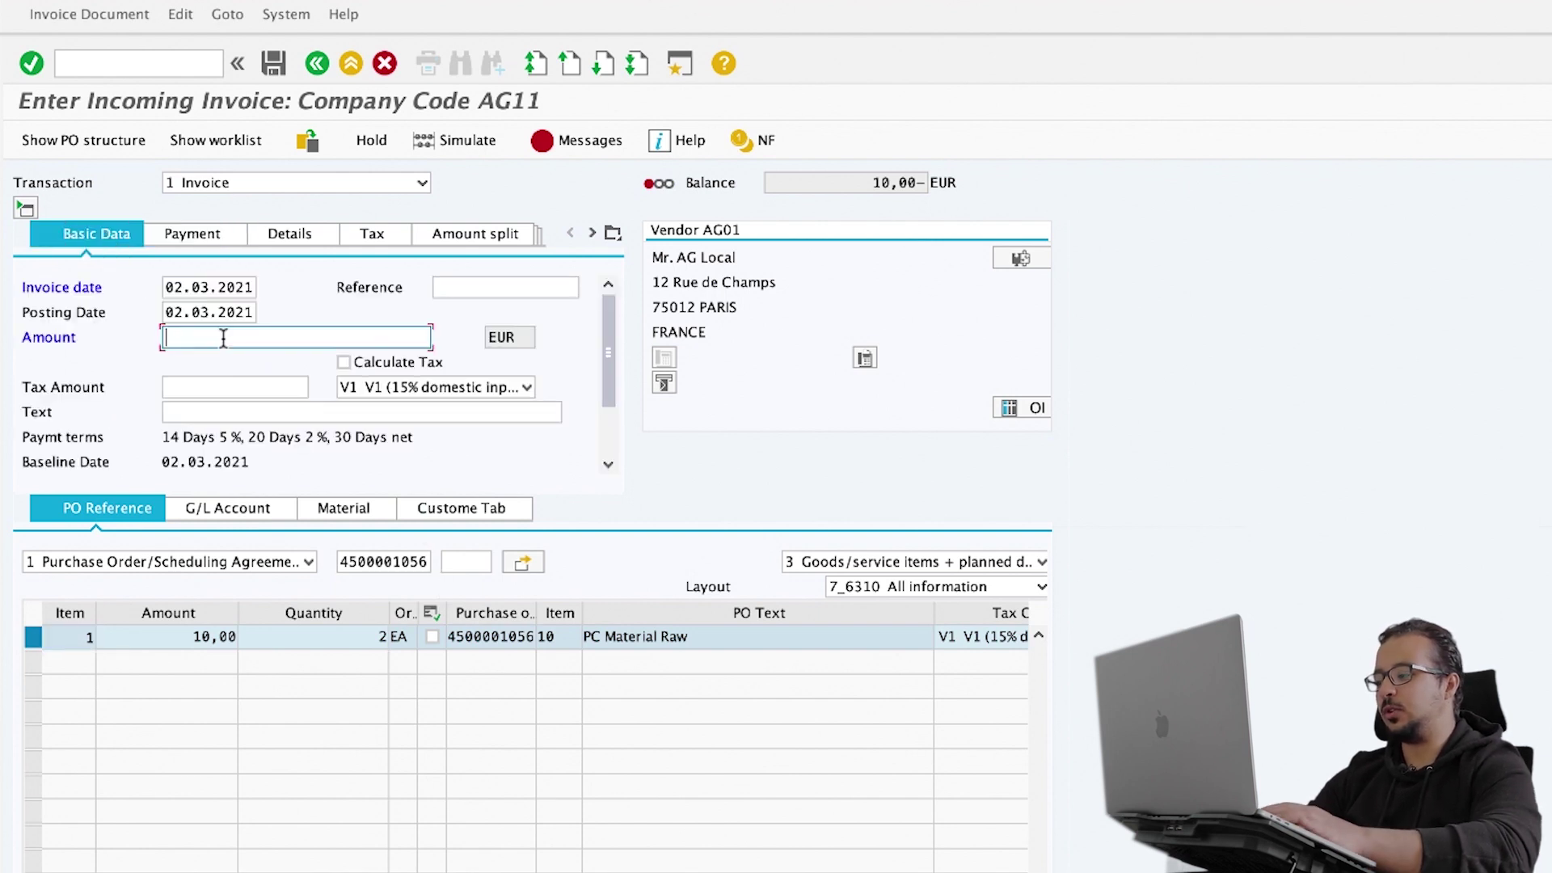
text(10)
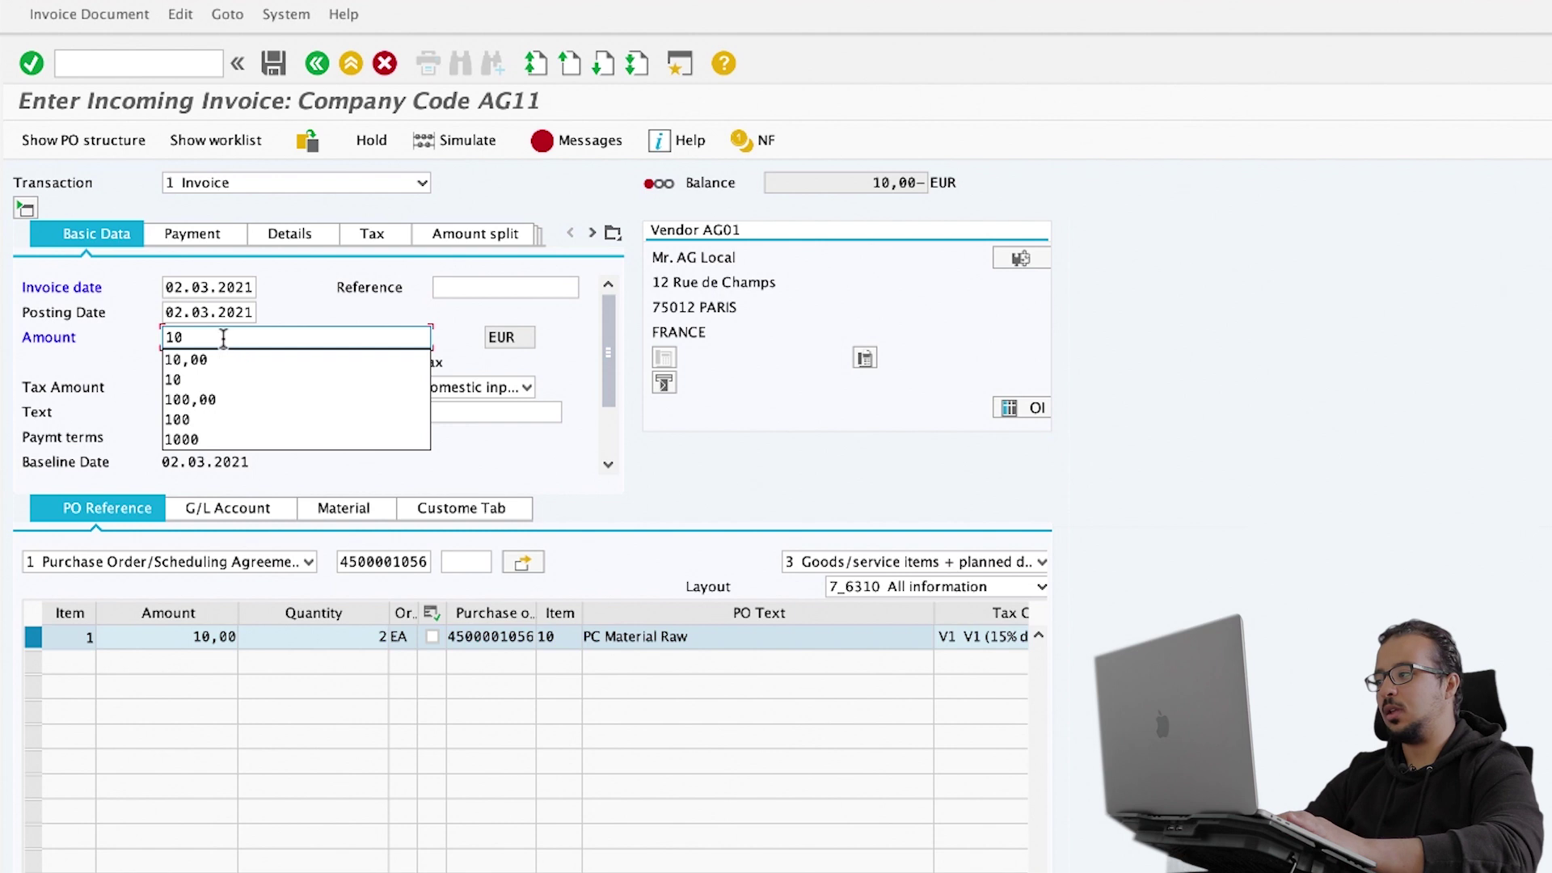
key(Return)
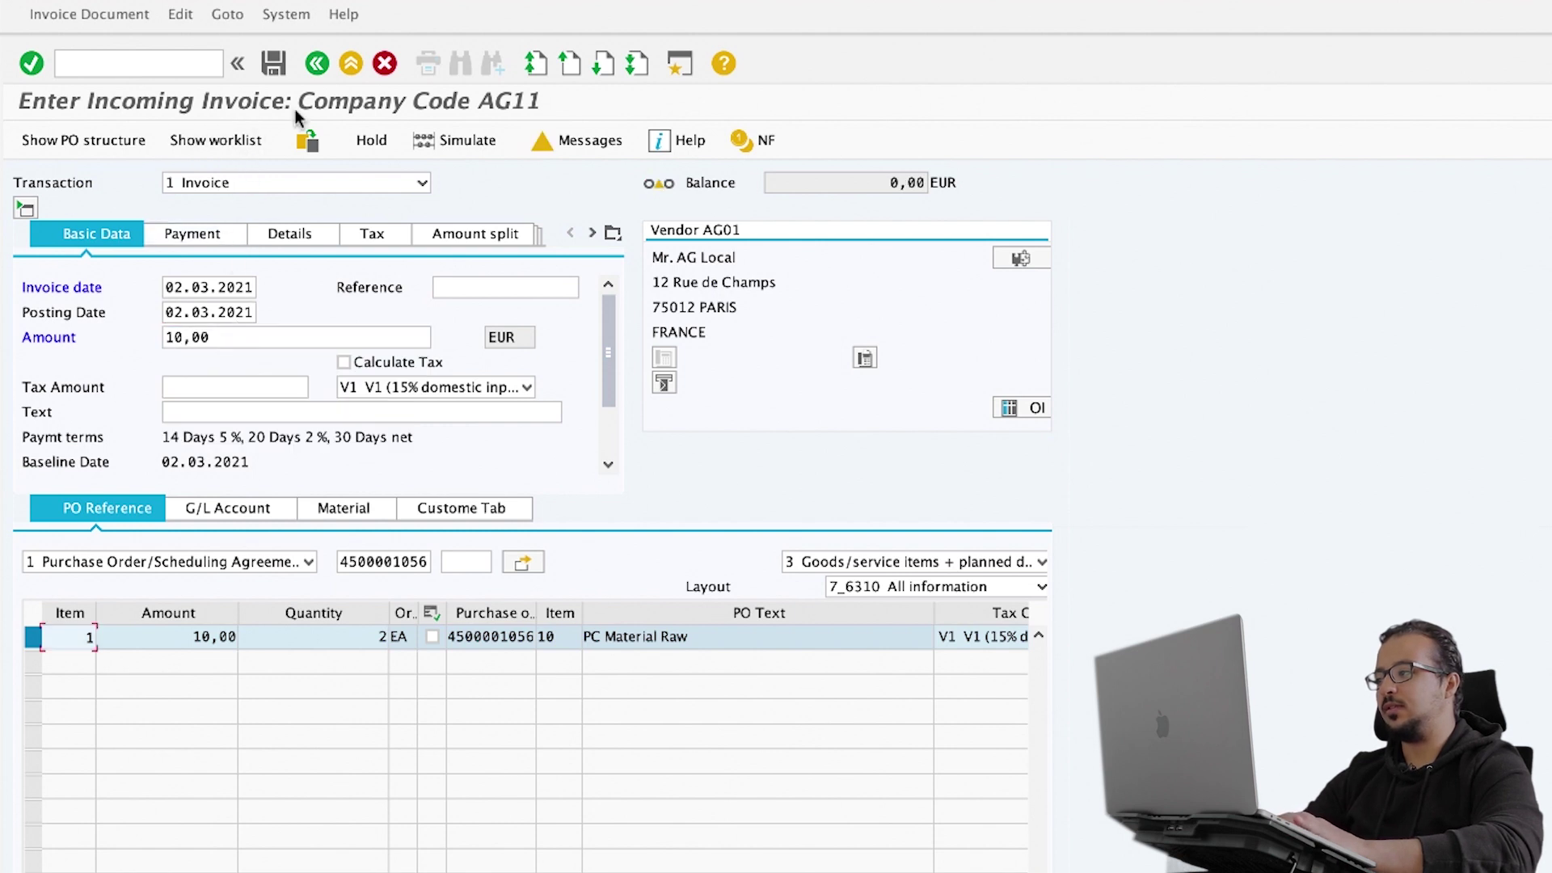
click(273, 63)
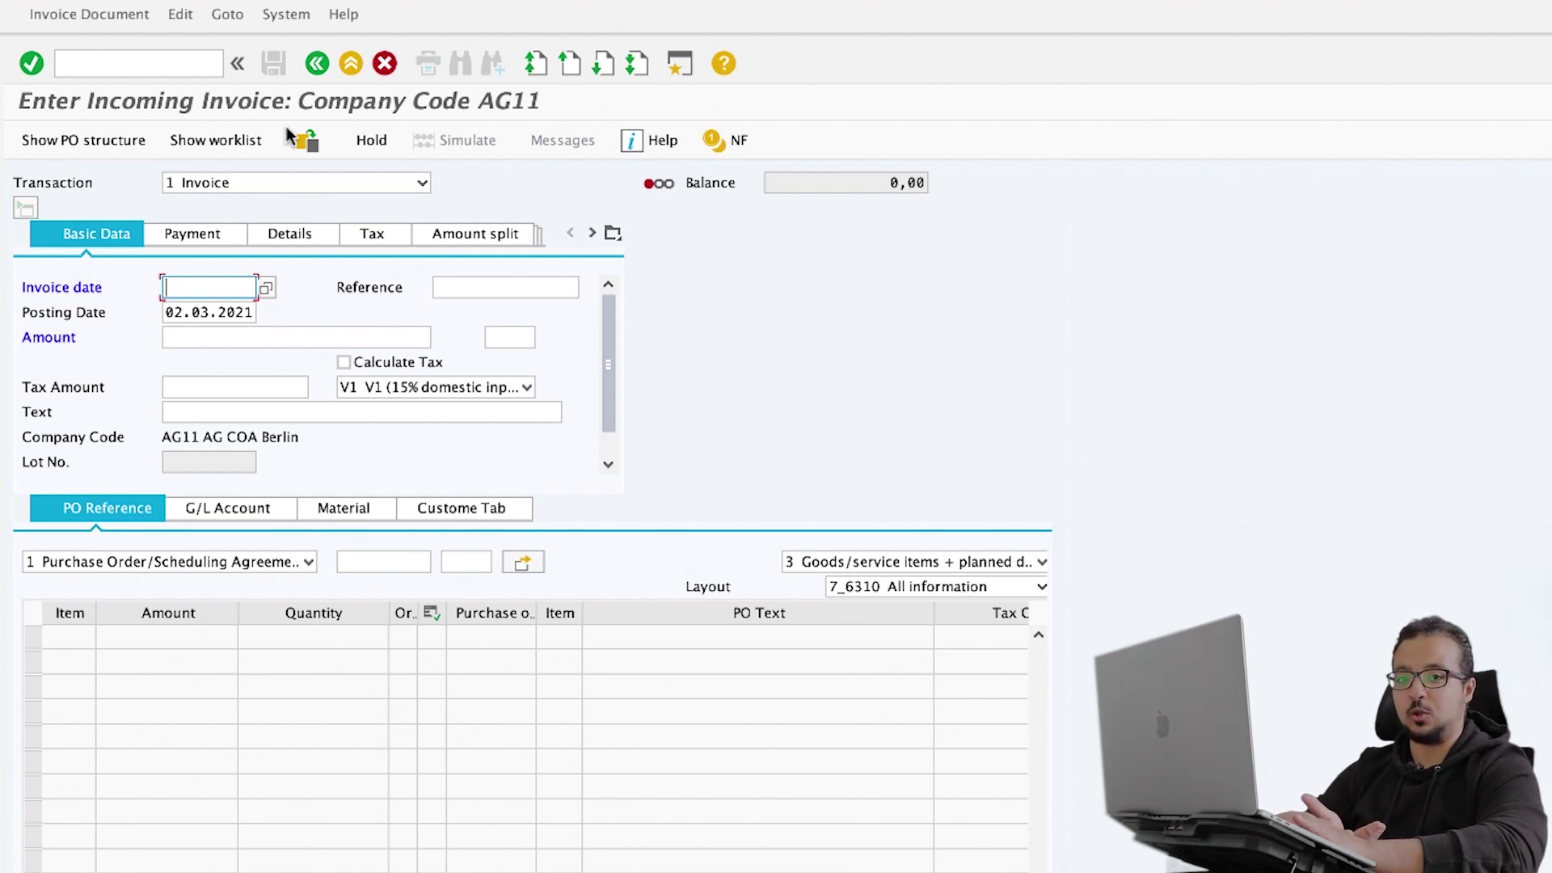
Step: Leave the incoming invoice entry and start transaction FB60 for entering a vendor invoice
click(152, 63)
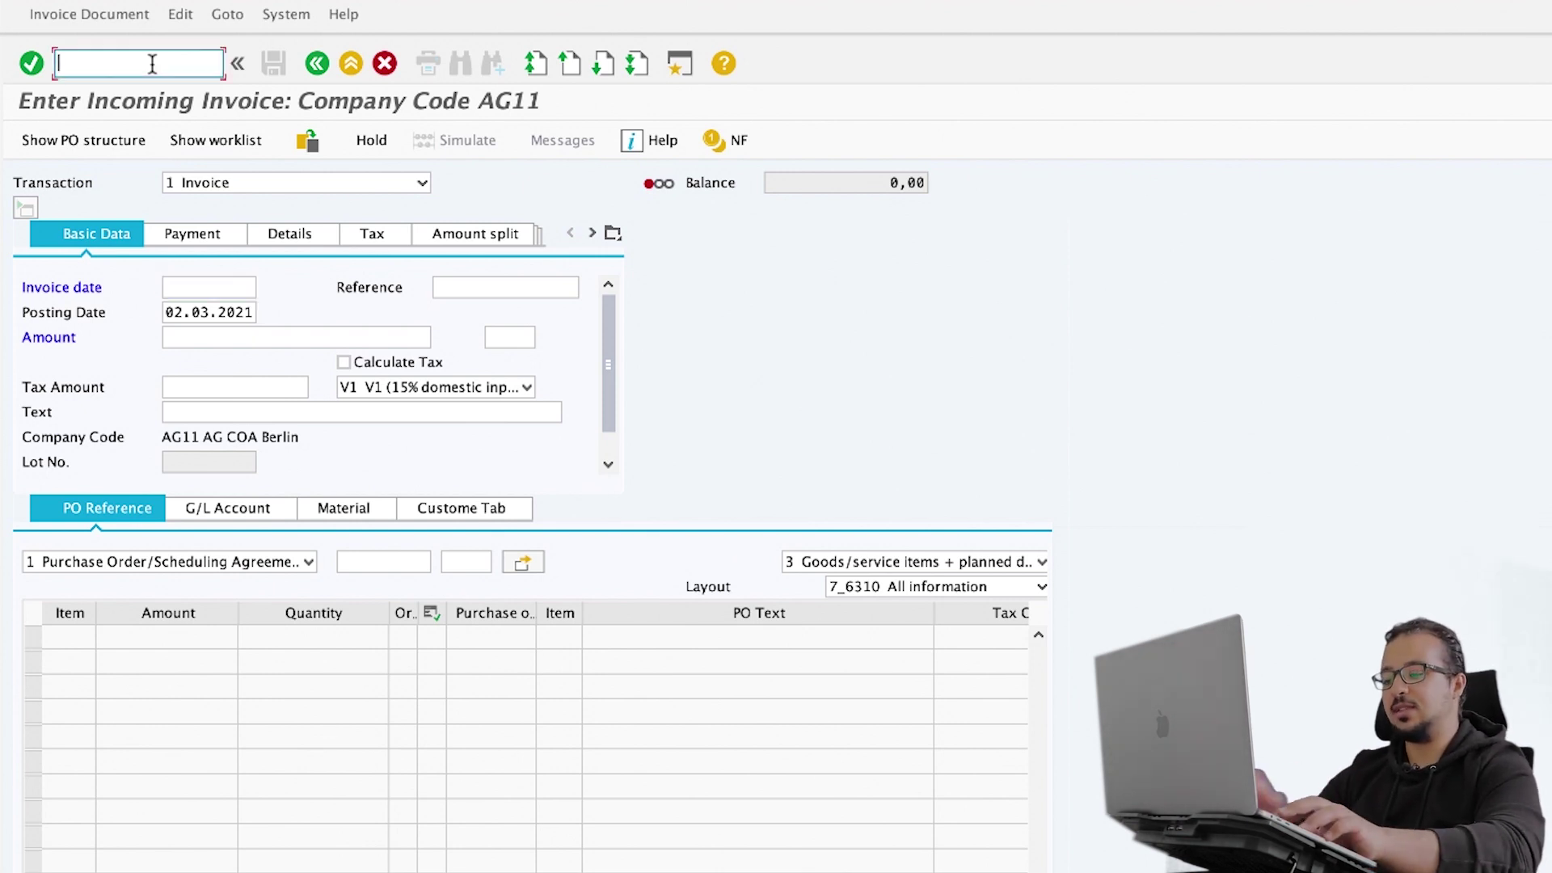
text(/nfb60)
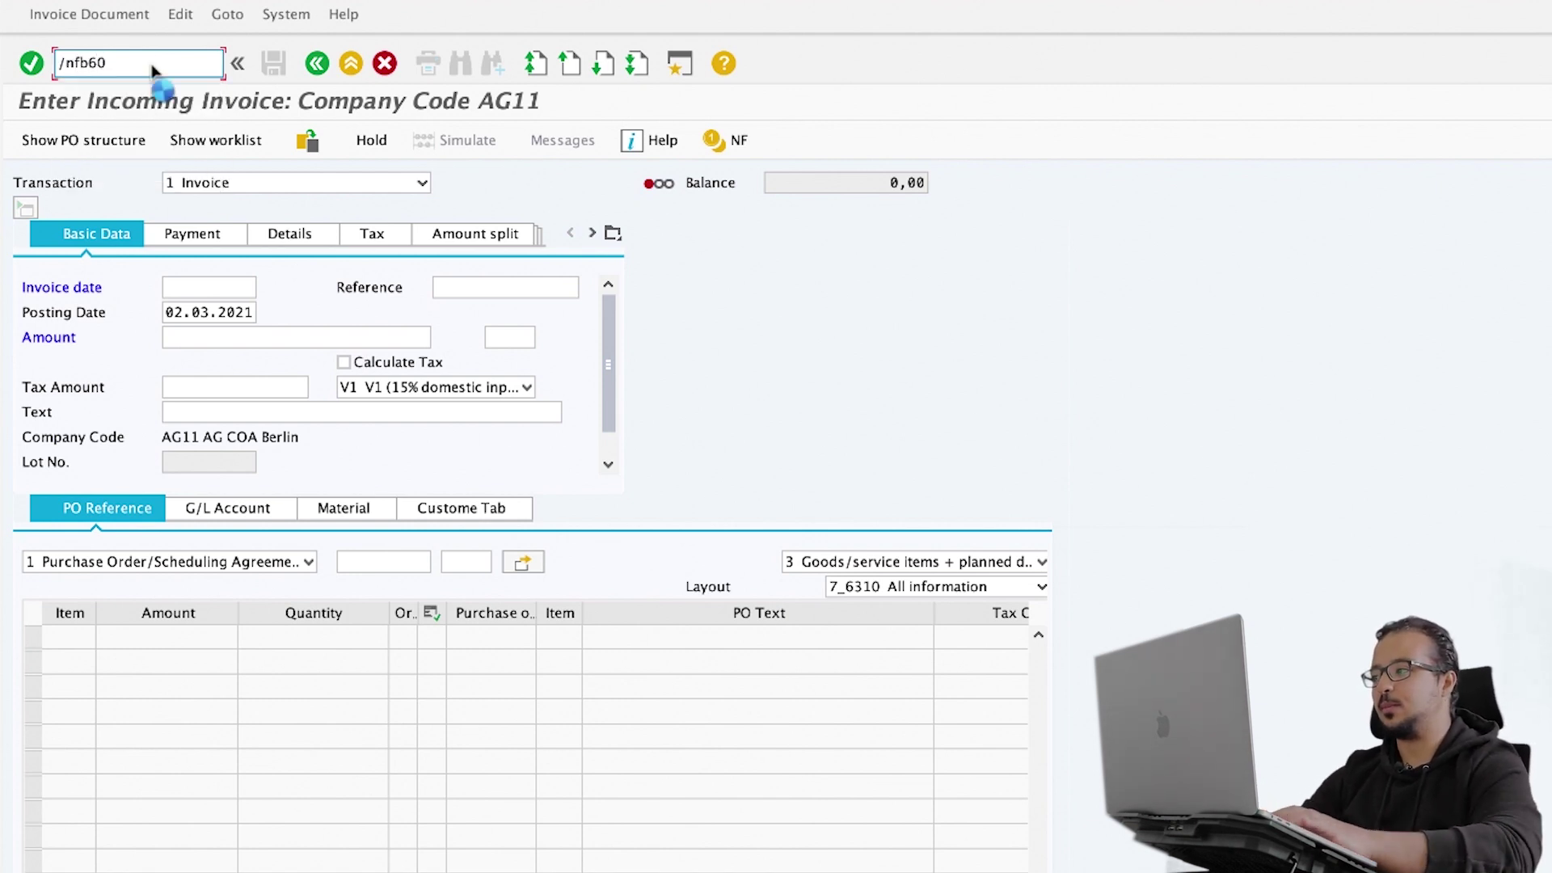
key(Return)
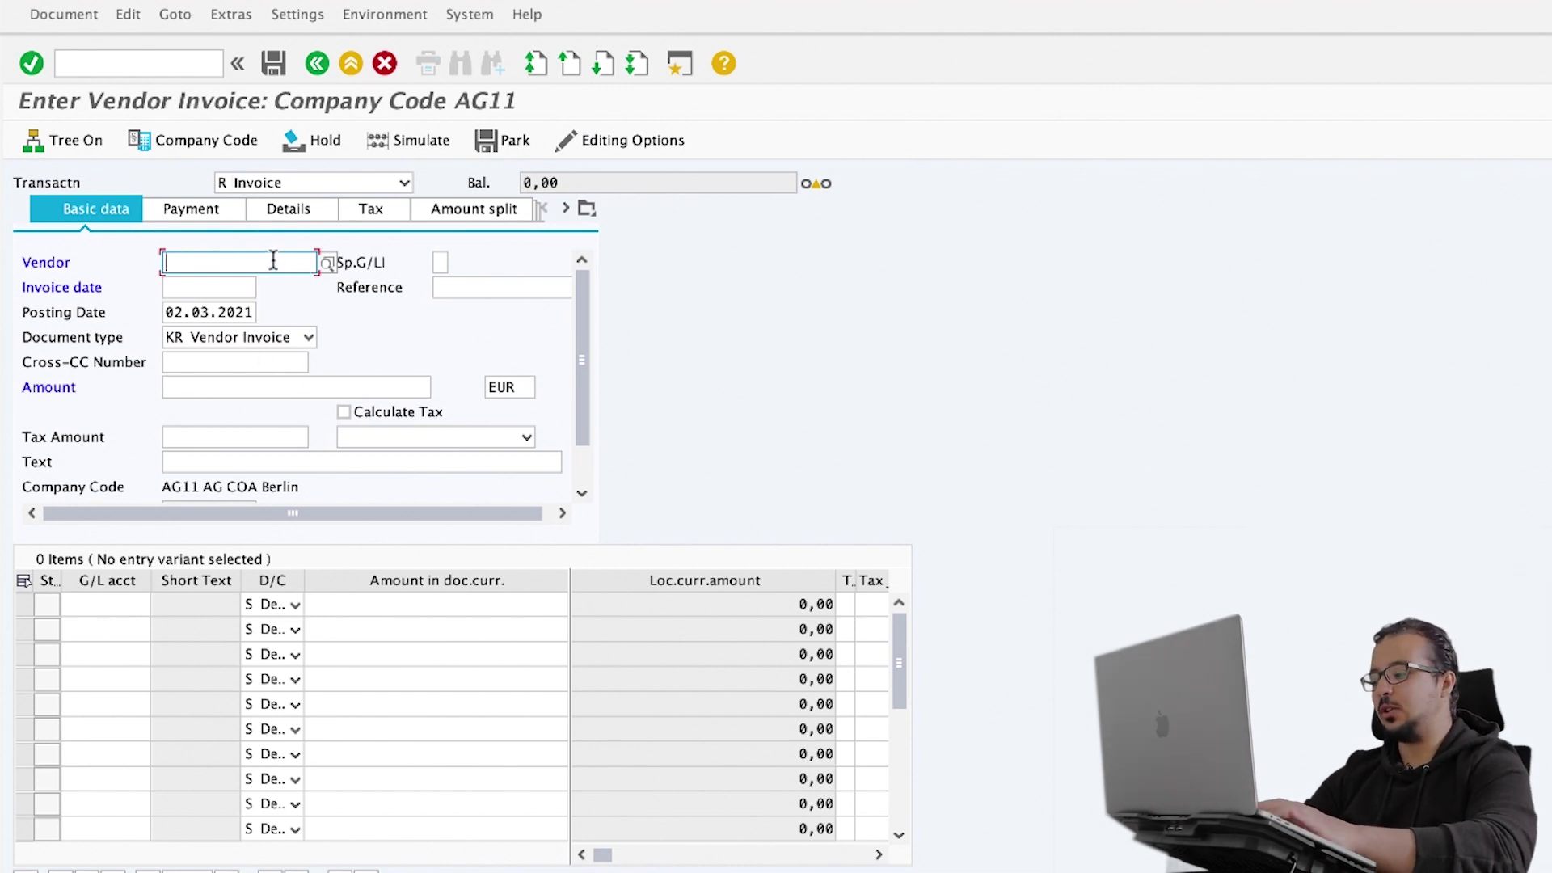
Step: Enter vendor AG01 and the invoice date 02.03.2021 in the vendor invoice's basic data
text(ag01)
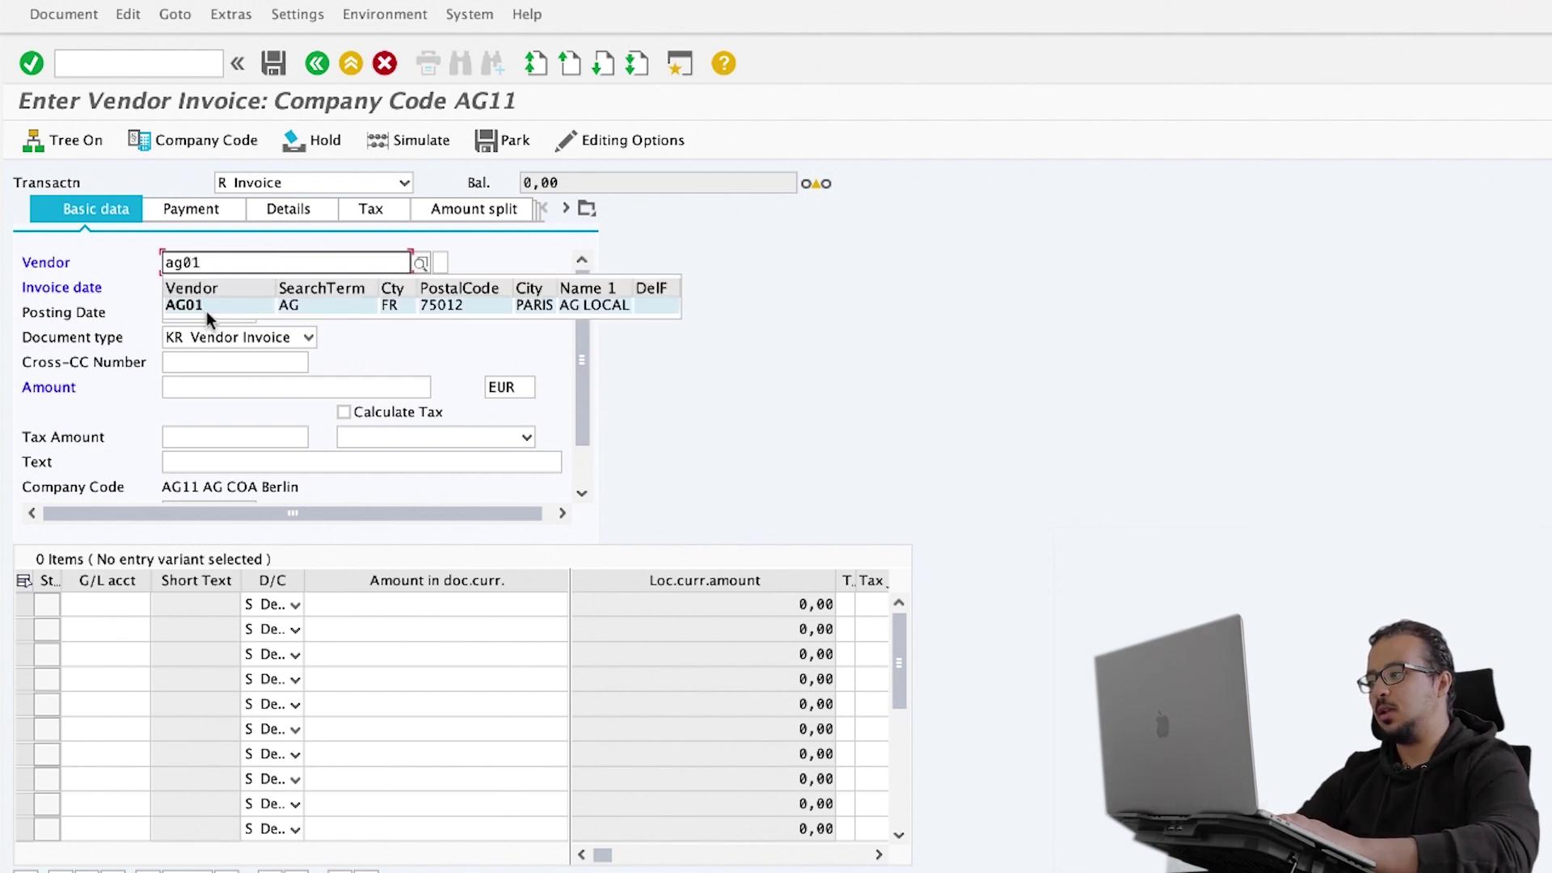
click(206, 312)
click(201, 286)
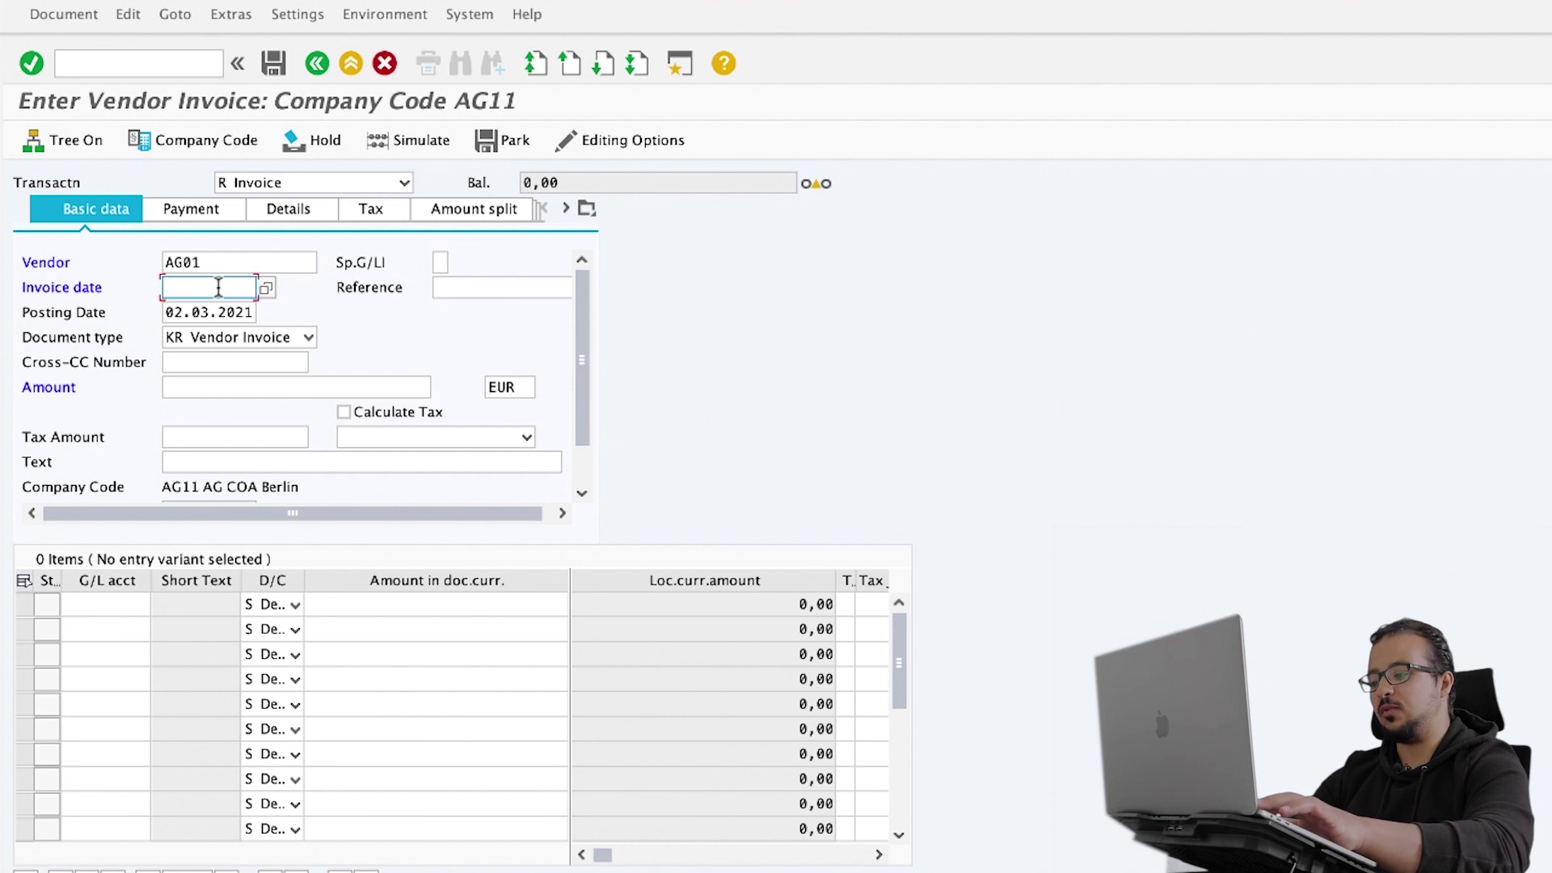
text(02)
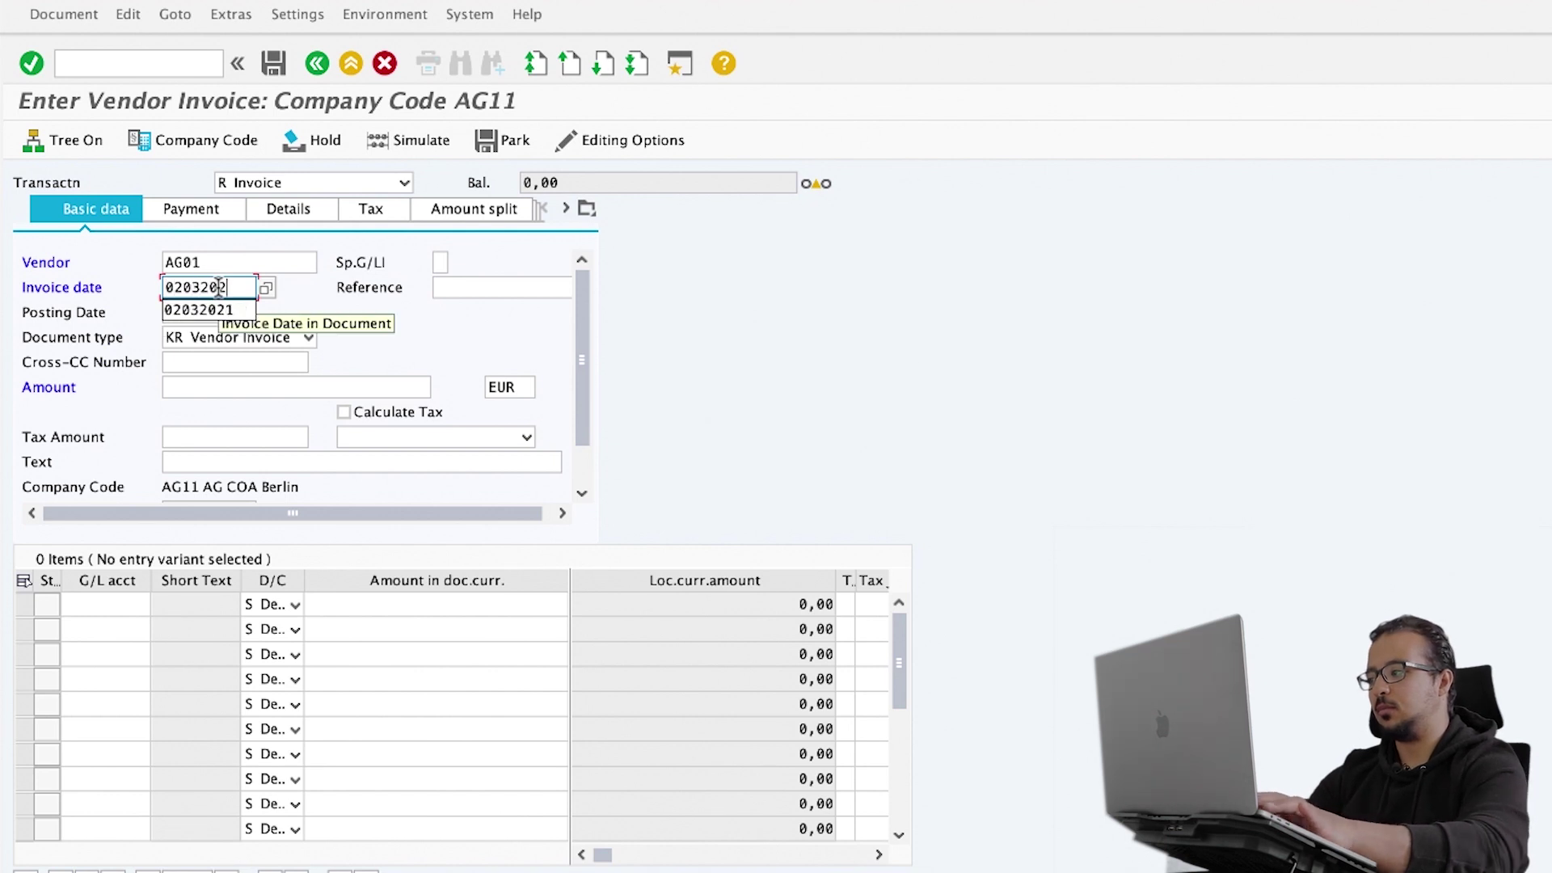
text(.03.2021)
key(Return)
Step: Add an invoice item for G/L account 204000 with an amount of 1000 and tax code V0
click(126, 606)
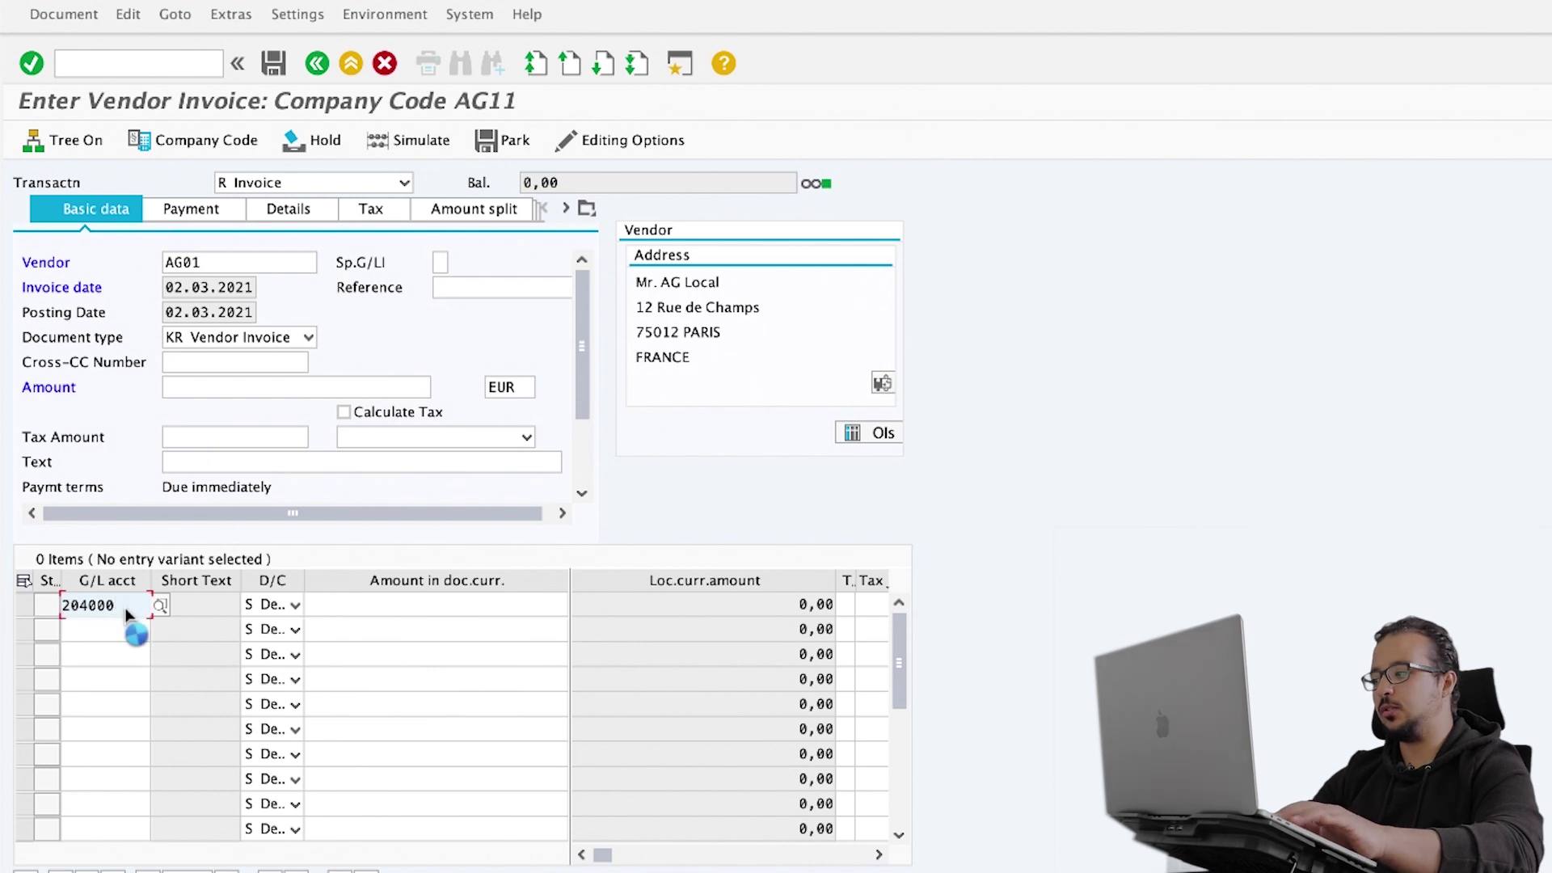
key(Return)
click(369, 602)
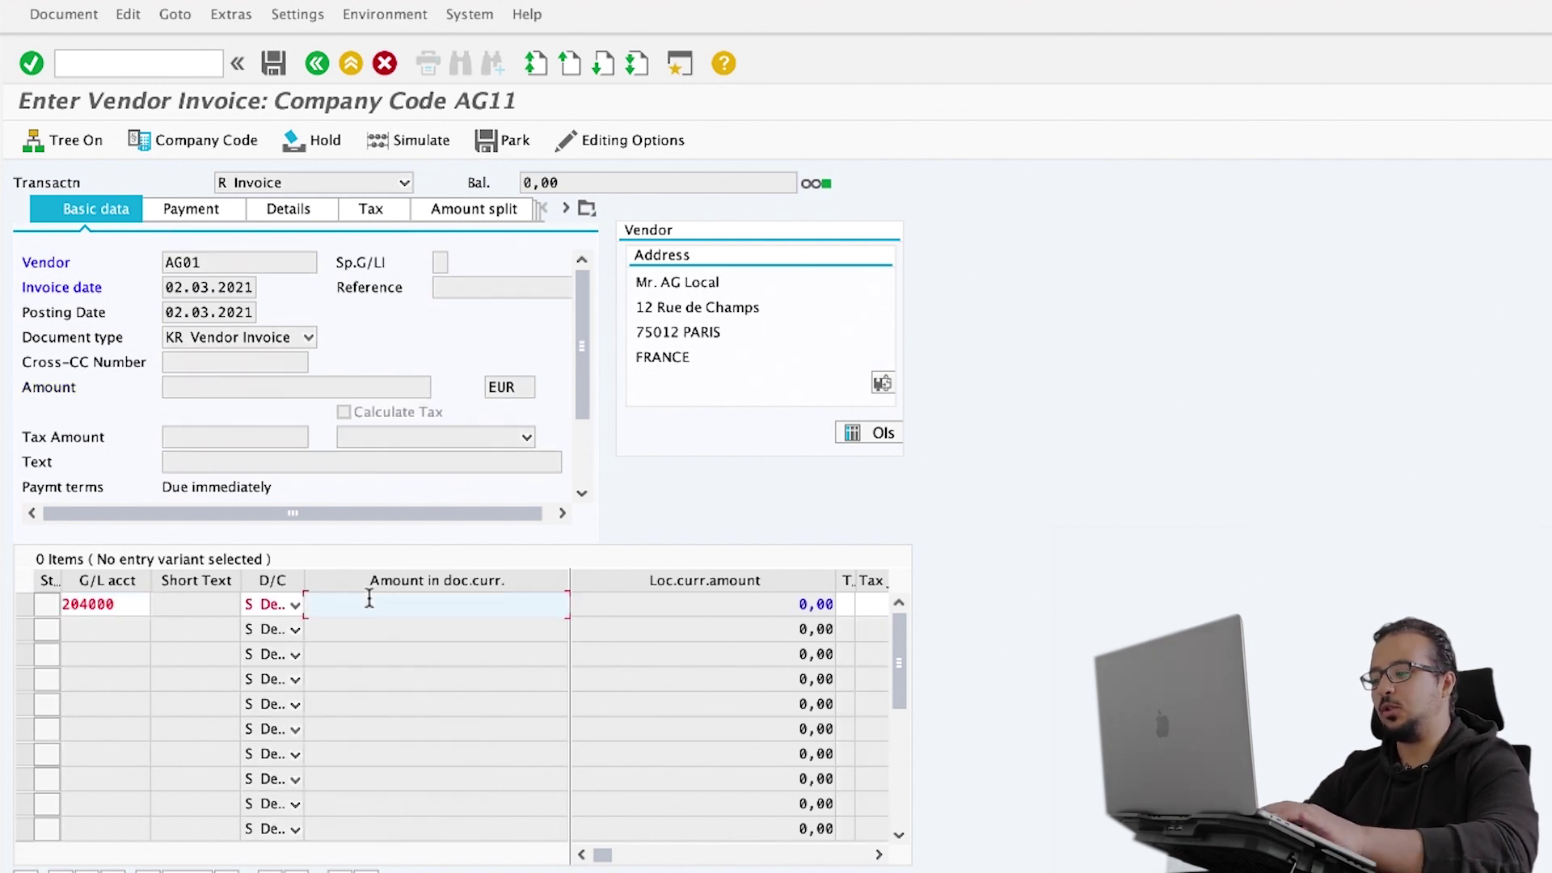
text(1000)
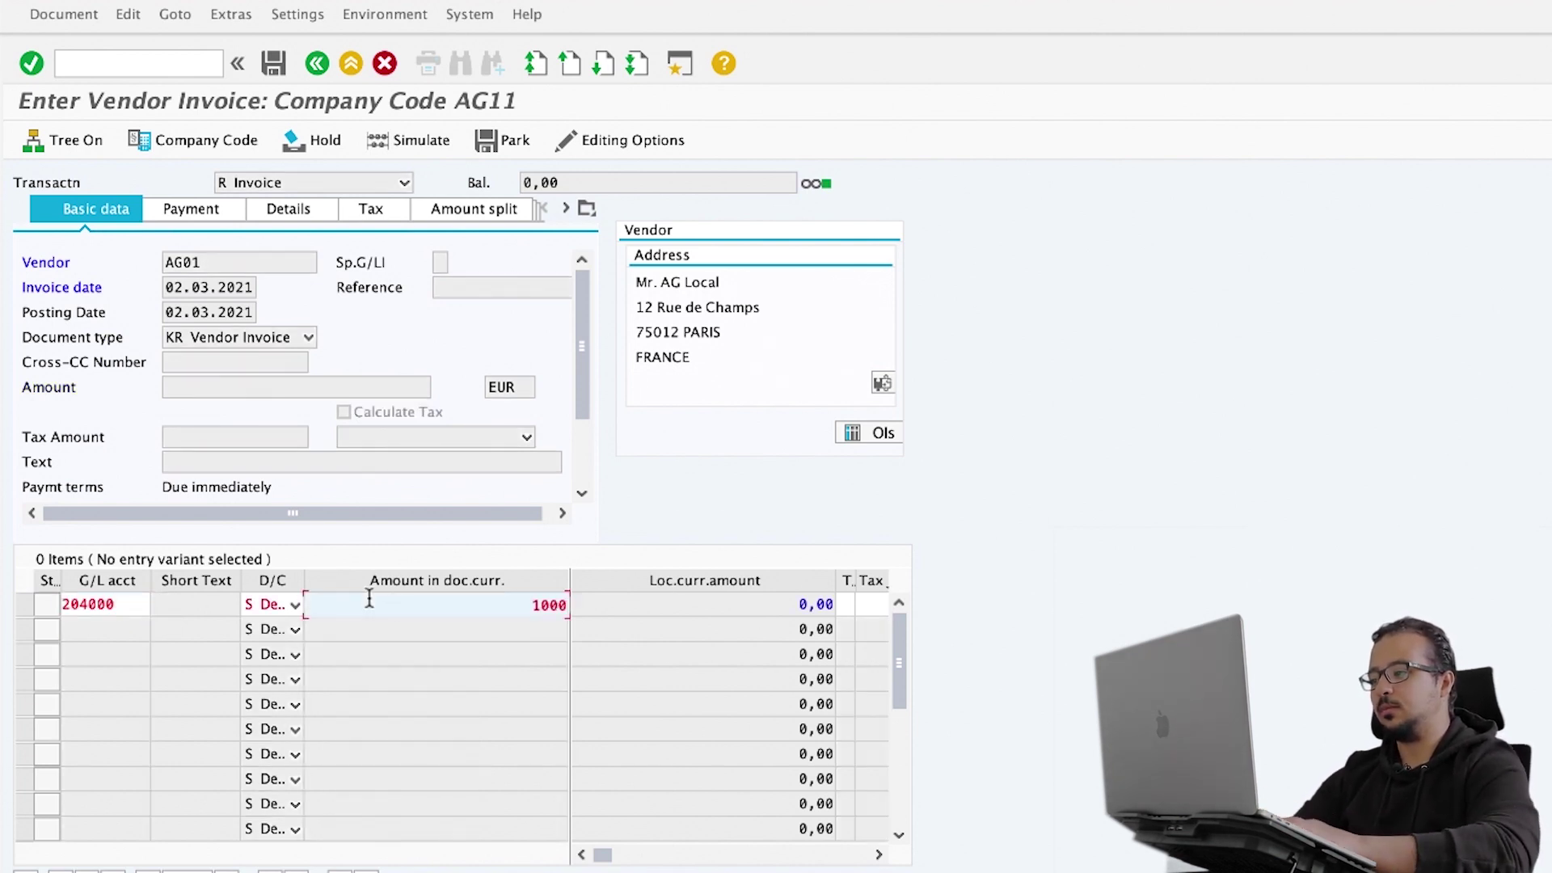
click(841, 602)
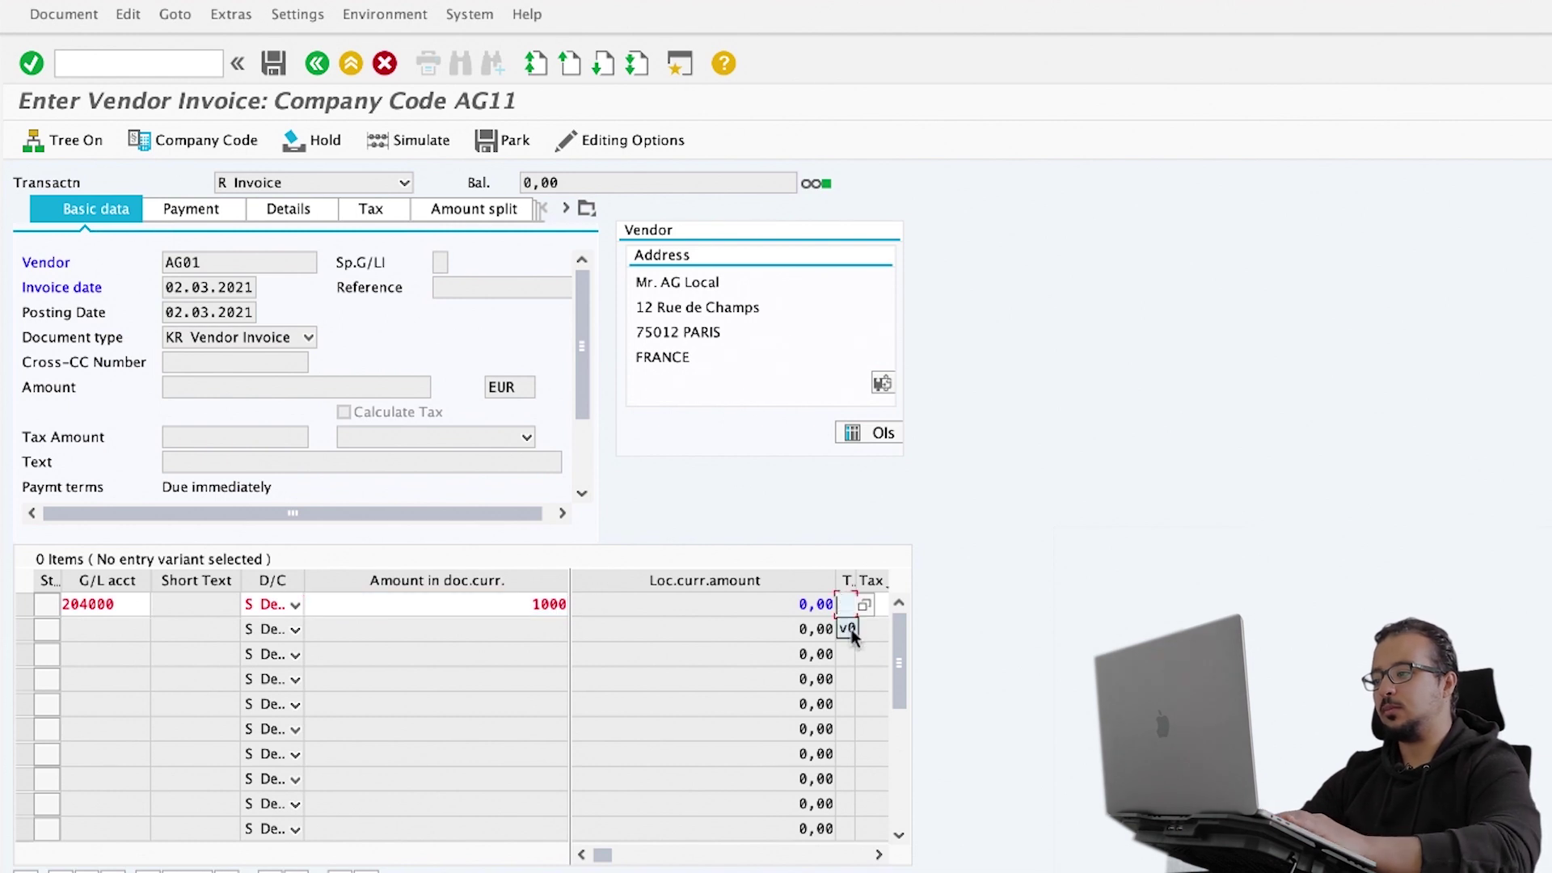
click(848, 628)
key(Return)
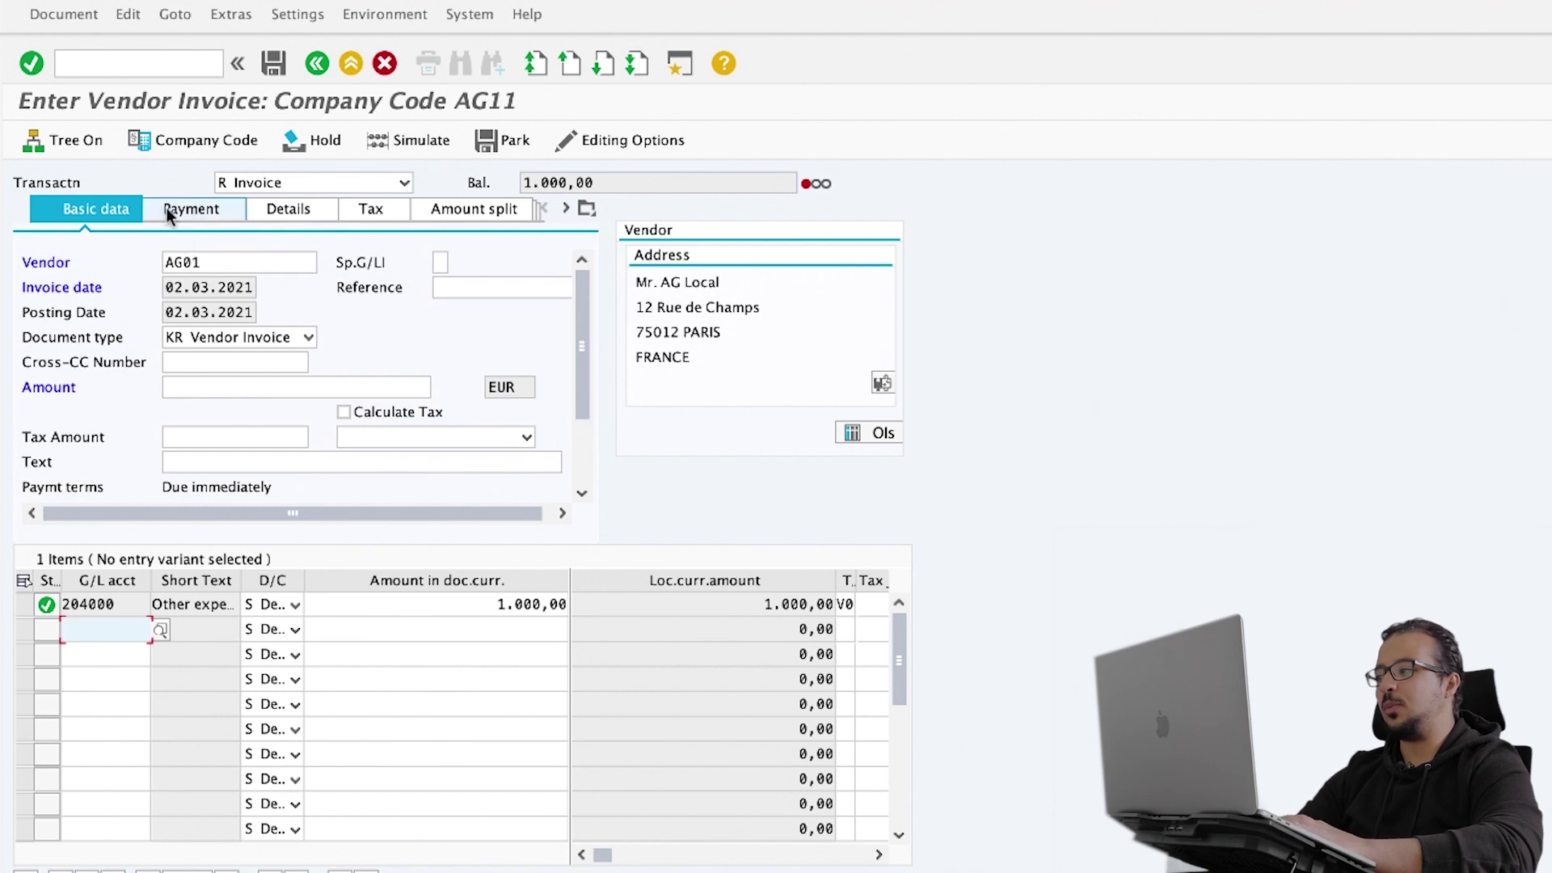
Step: Check the invoice's payment data, then open the vendor's master record in the role FLVN00 SUPPLIER
click(211, 211)
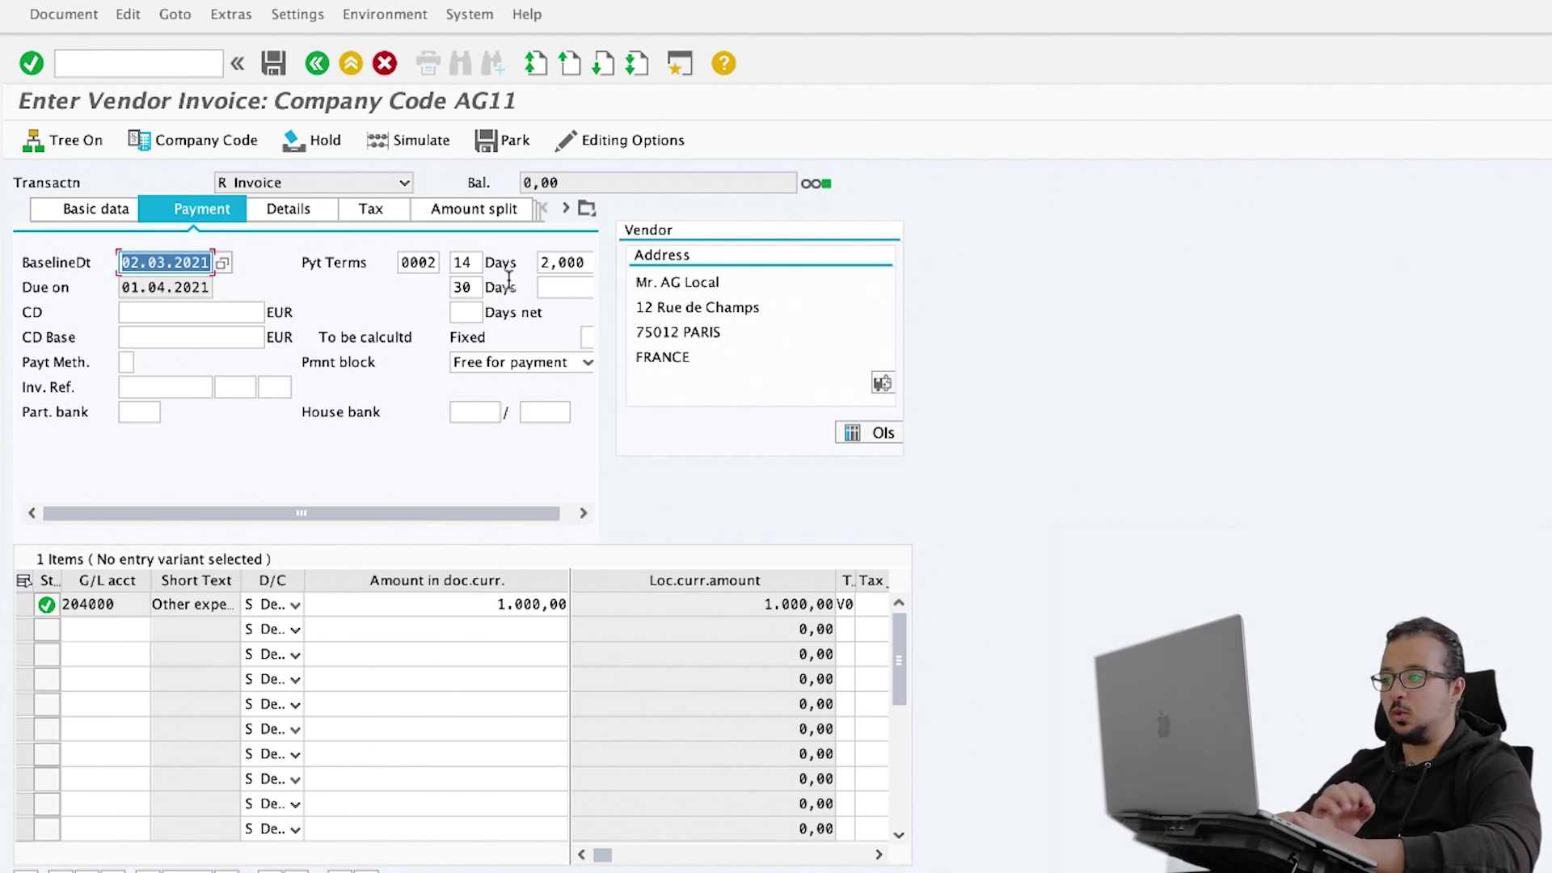
click(892, 384)
click(413, 208)
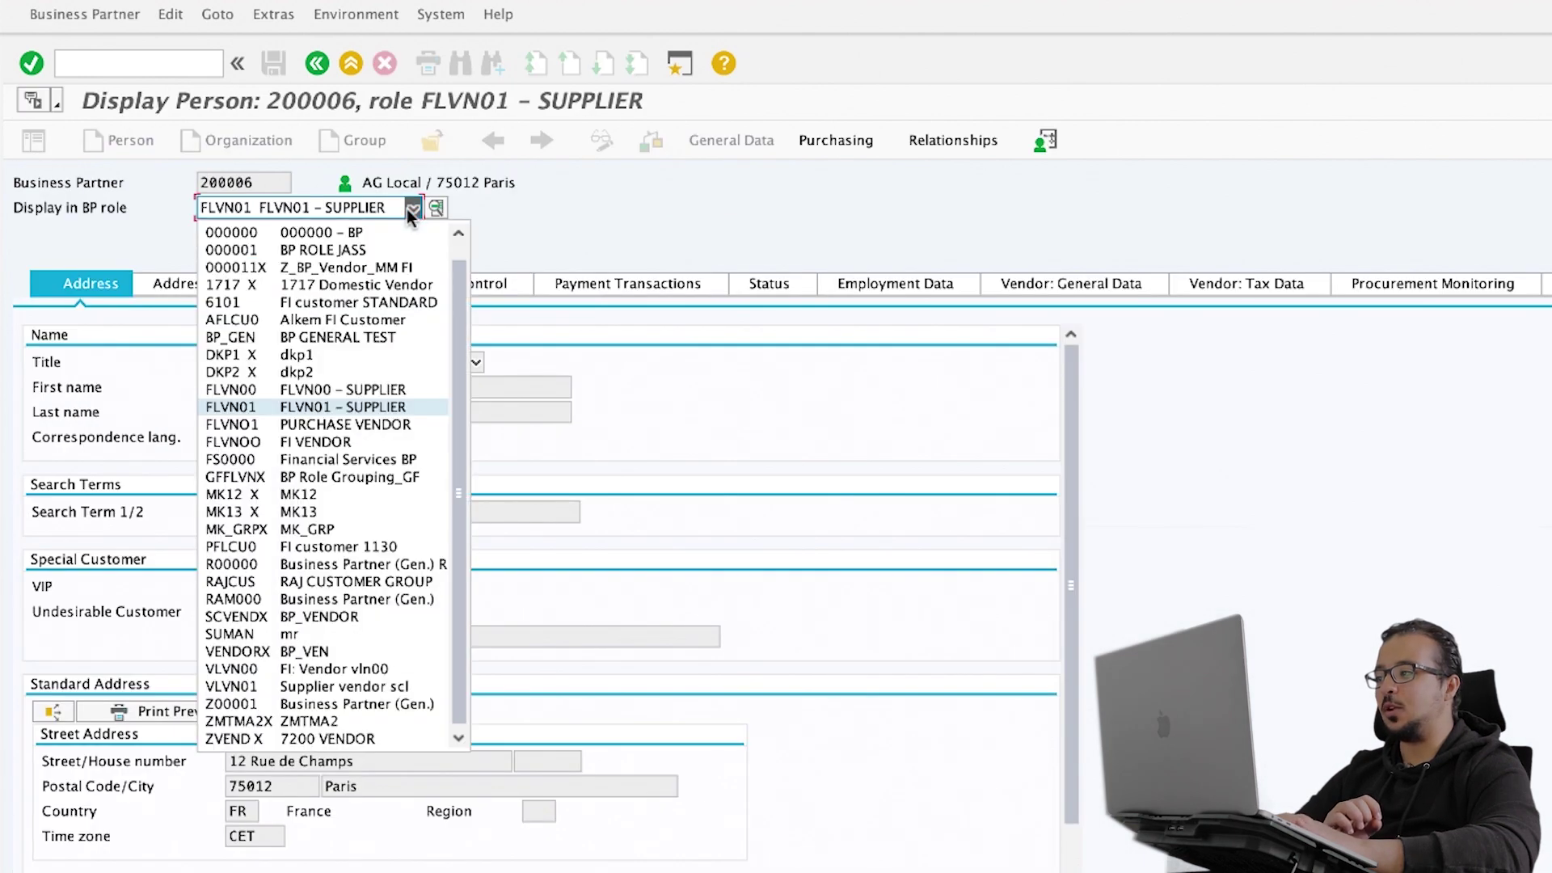
click(366, 390)
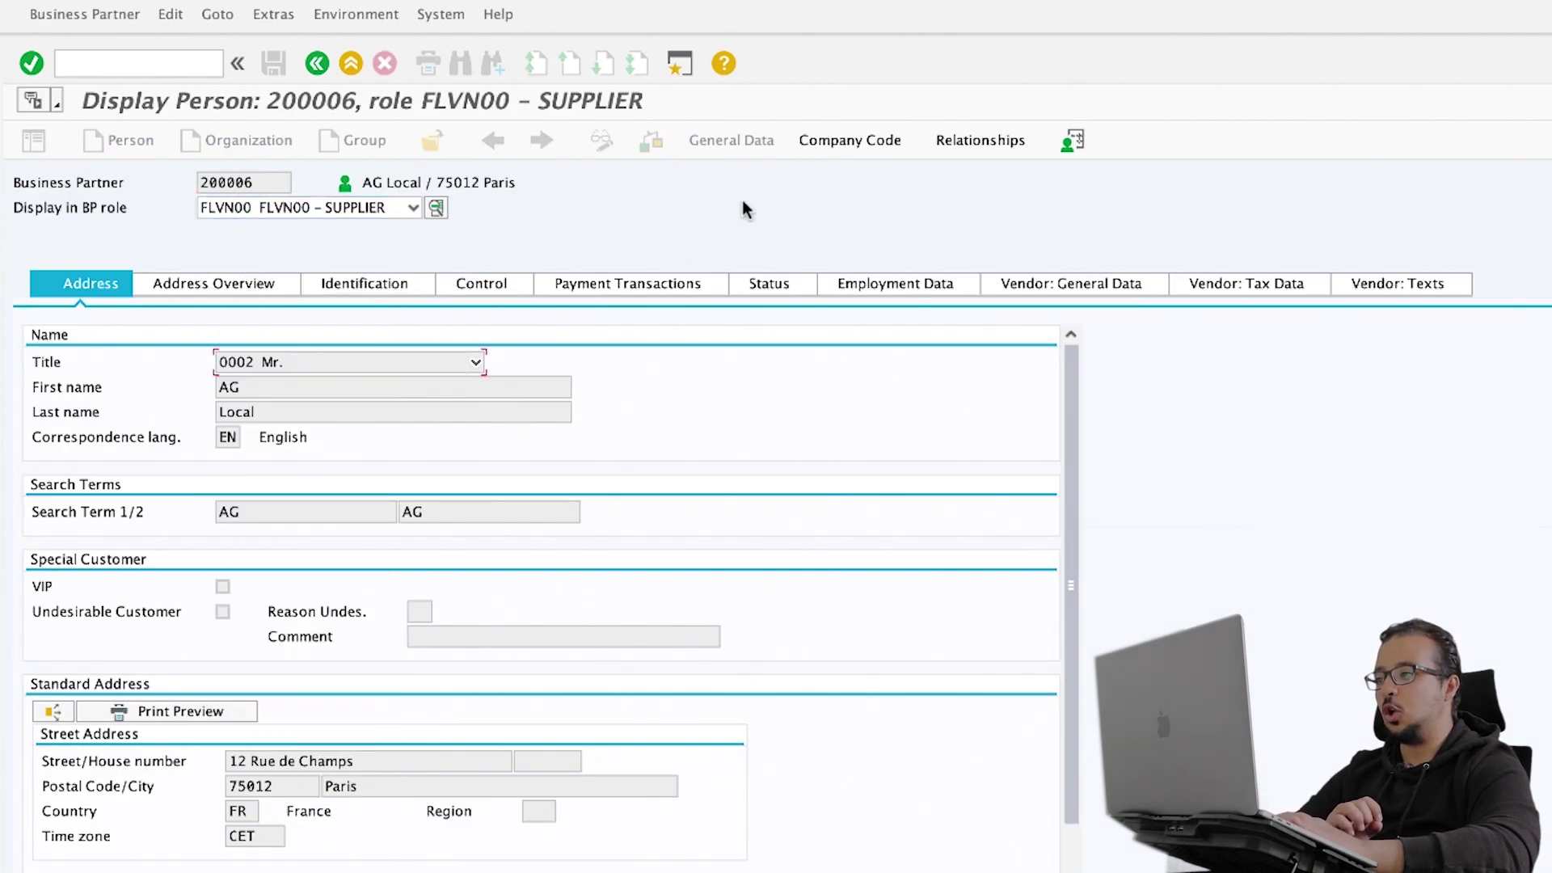
Step: Examine the payment terms in the vendor's payment transactions for company code AG11
click(859, 142)
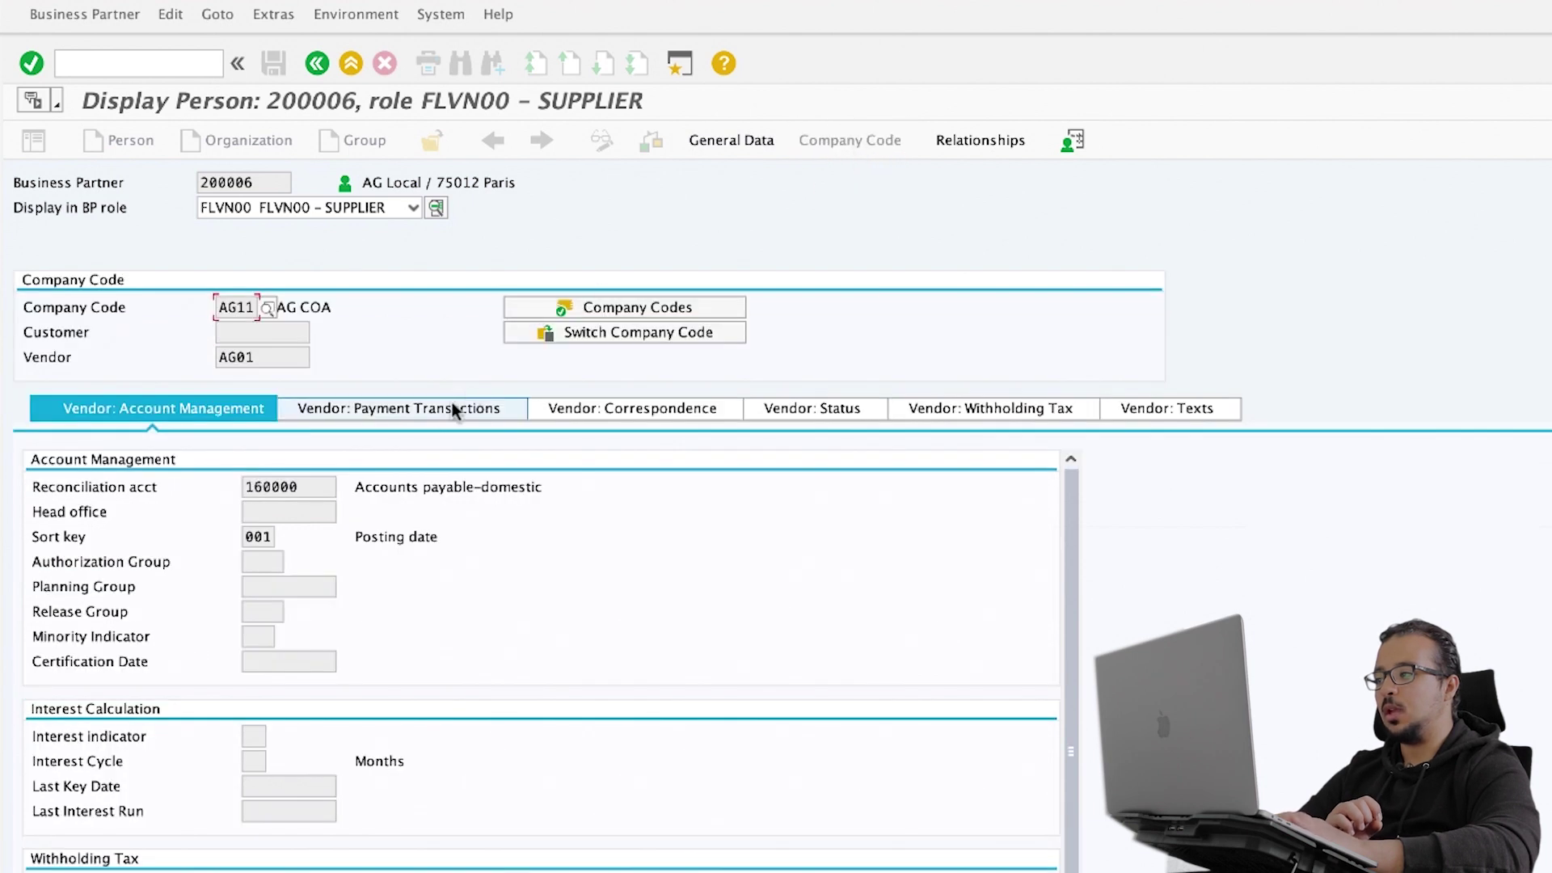
click(404, 414)
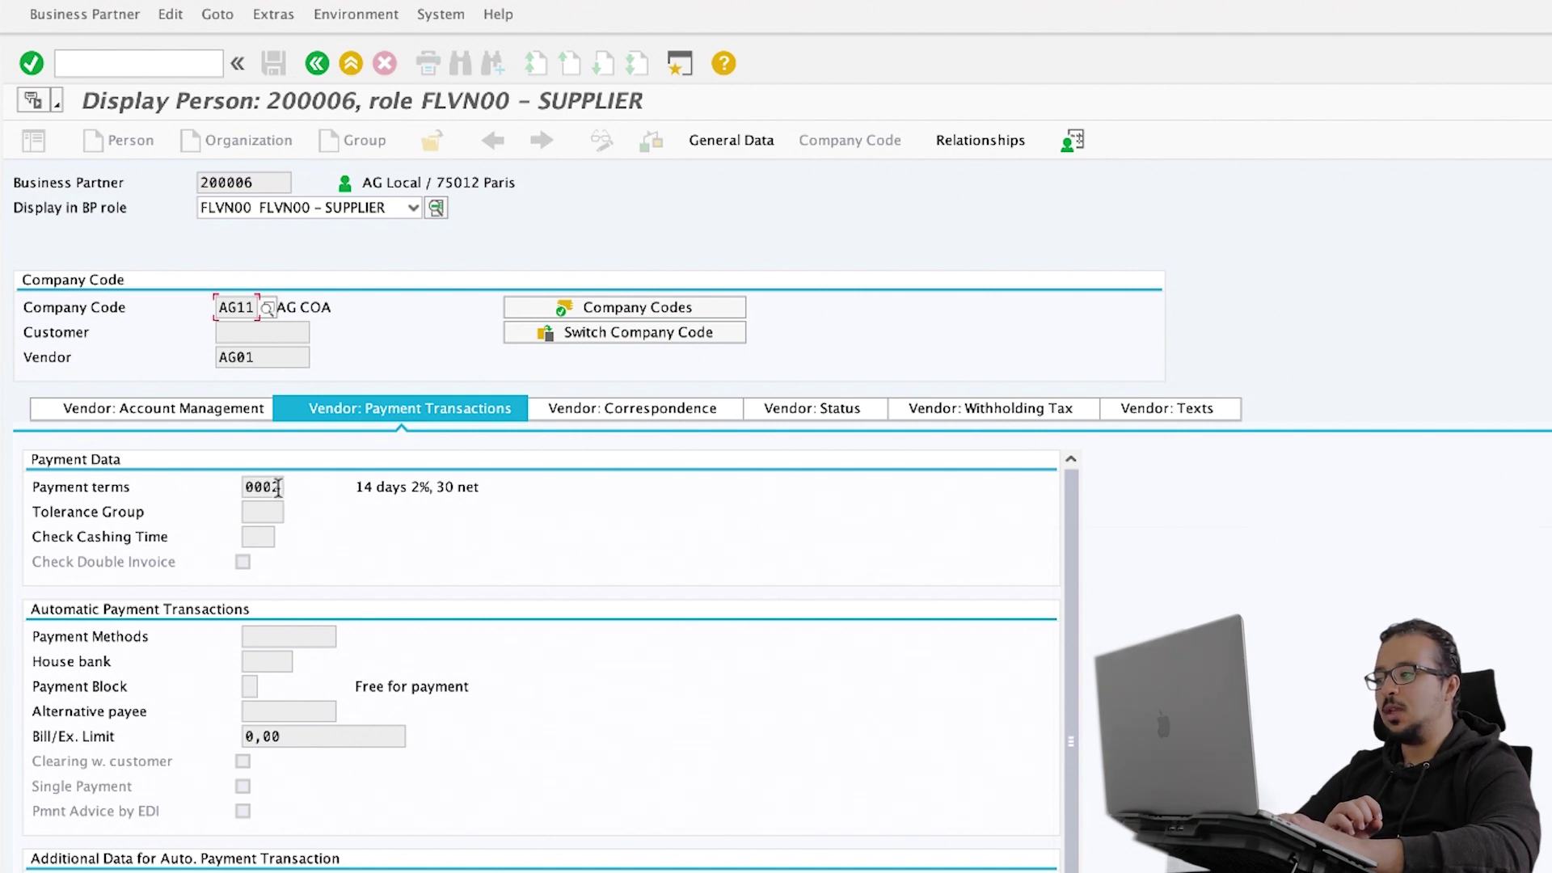
drag(246, 488, 292, 496)
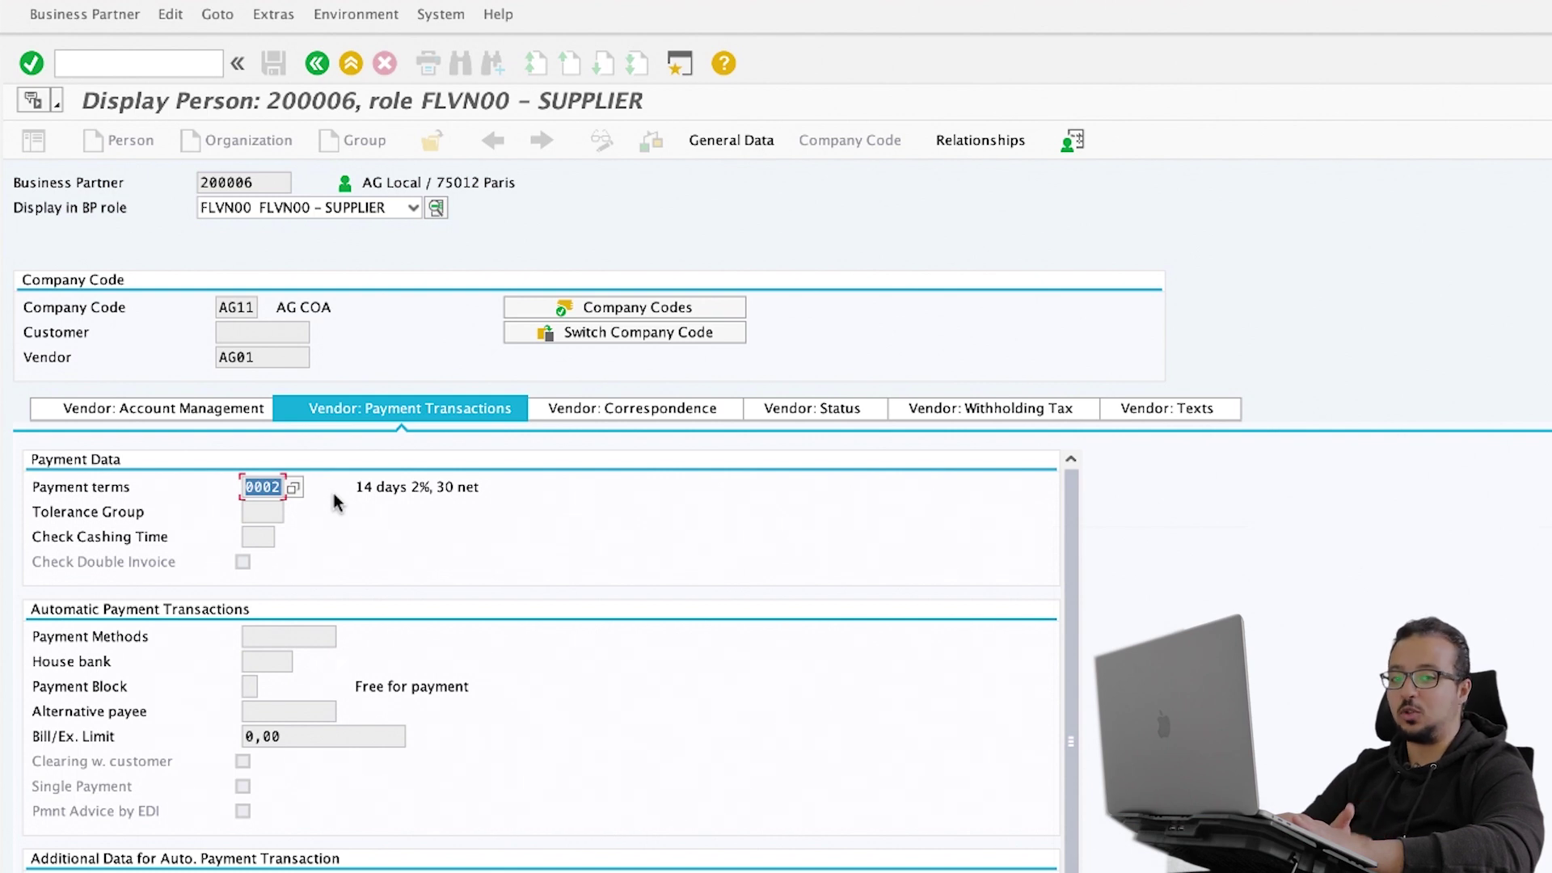
Step: Return to the vendor invoice, post it and display the posted document
click(317, 63)
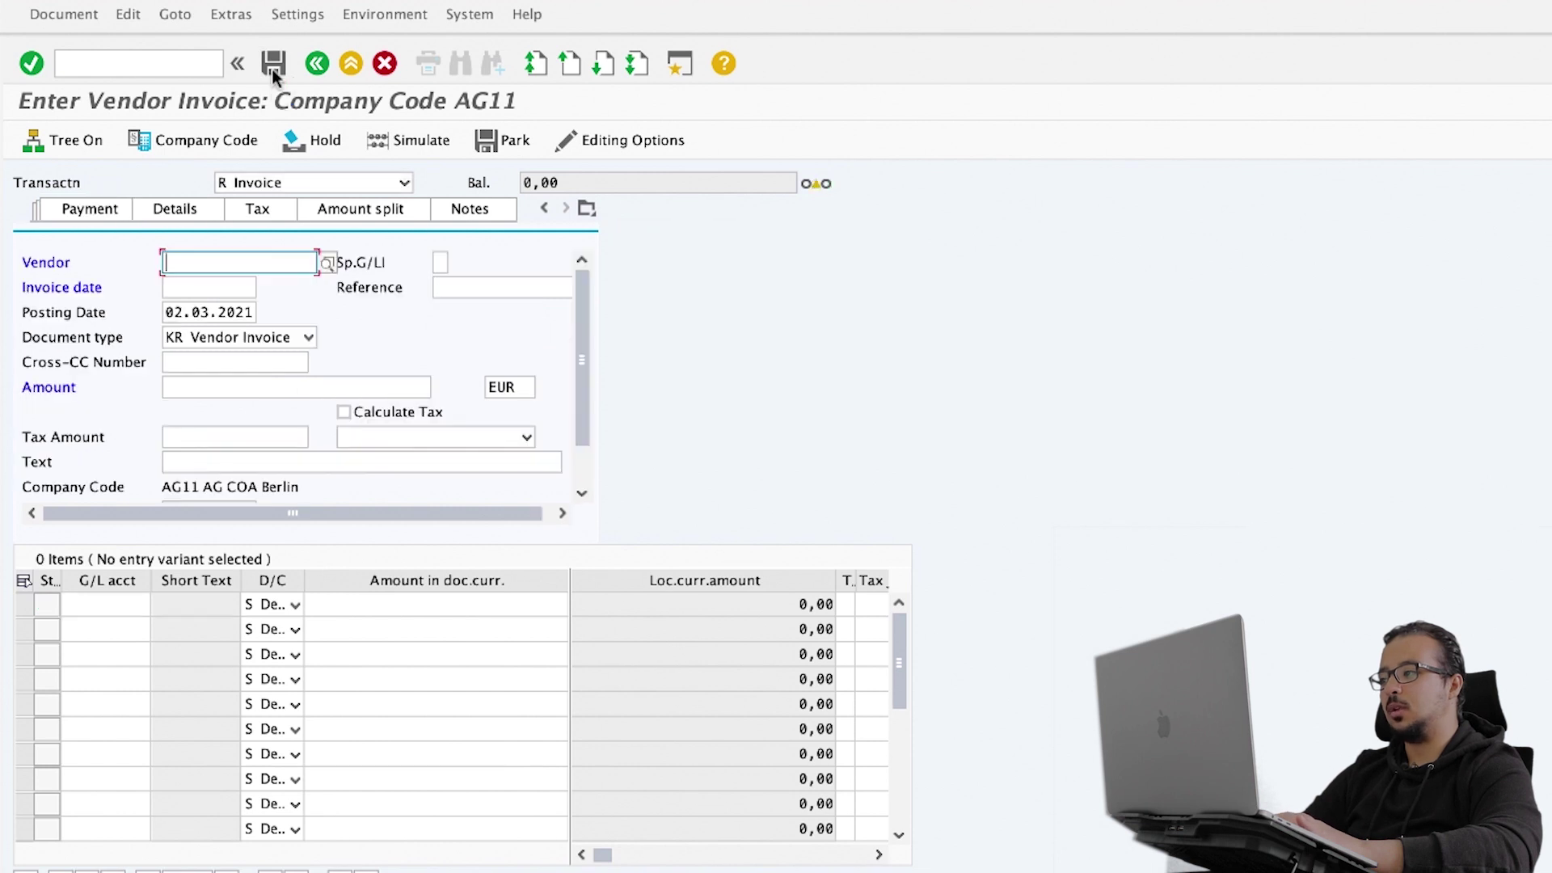
click(76, 16)
click(77, 70)
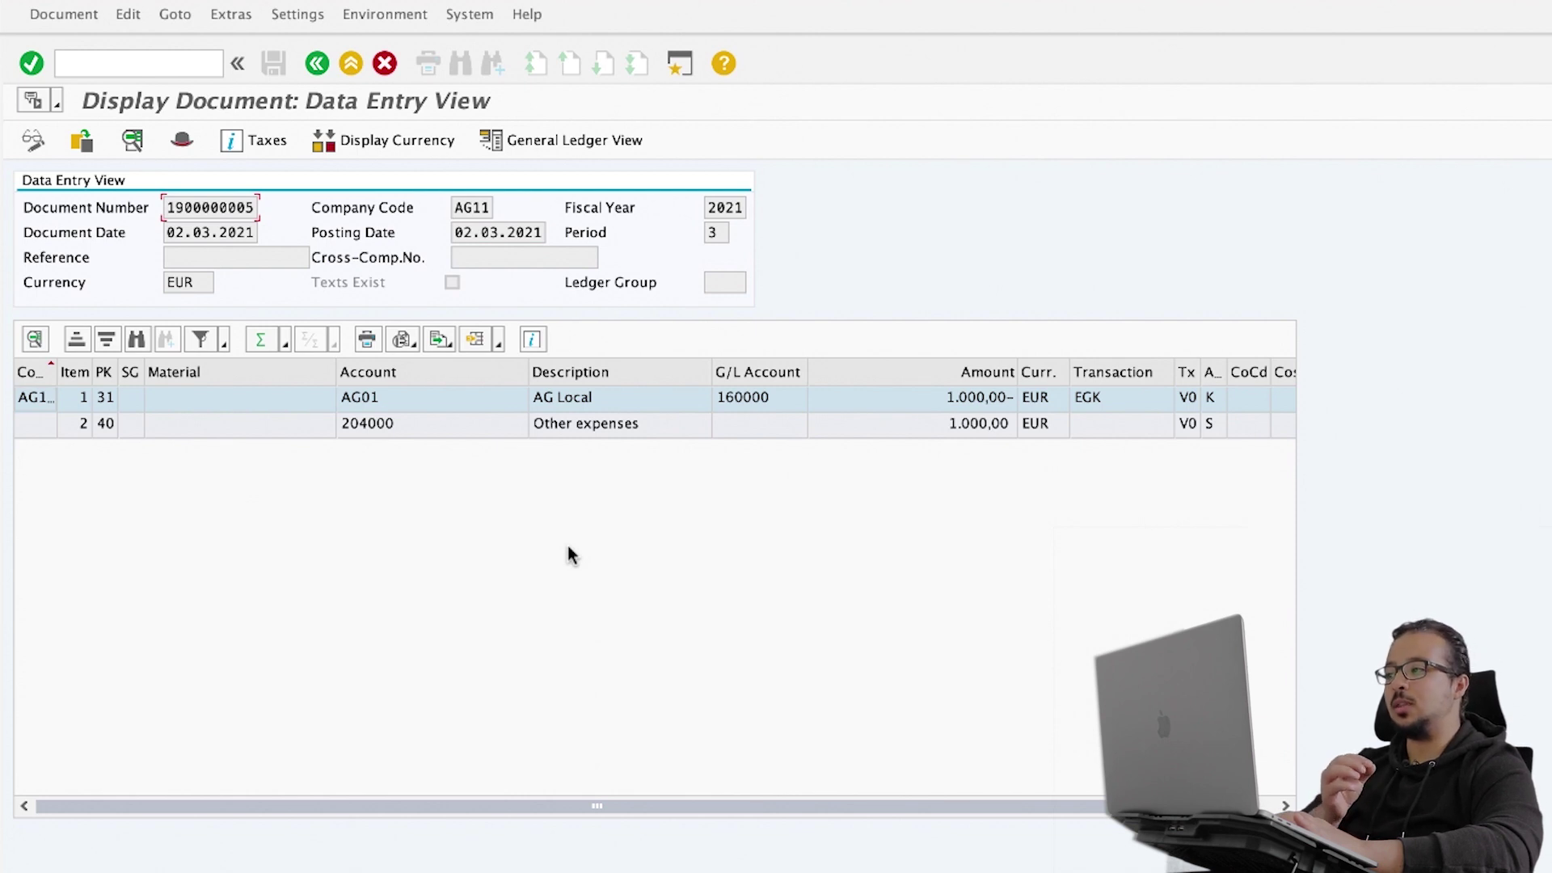
Step: Open the posted document's header and display the help for its document type
click(181, 144)
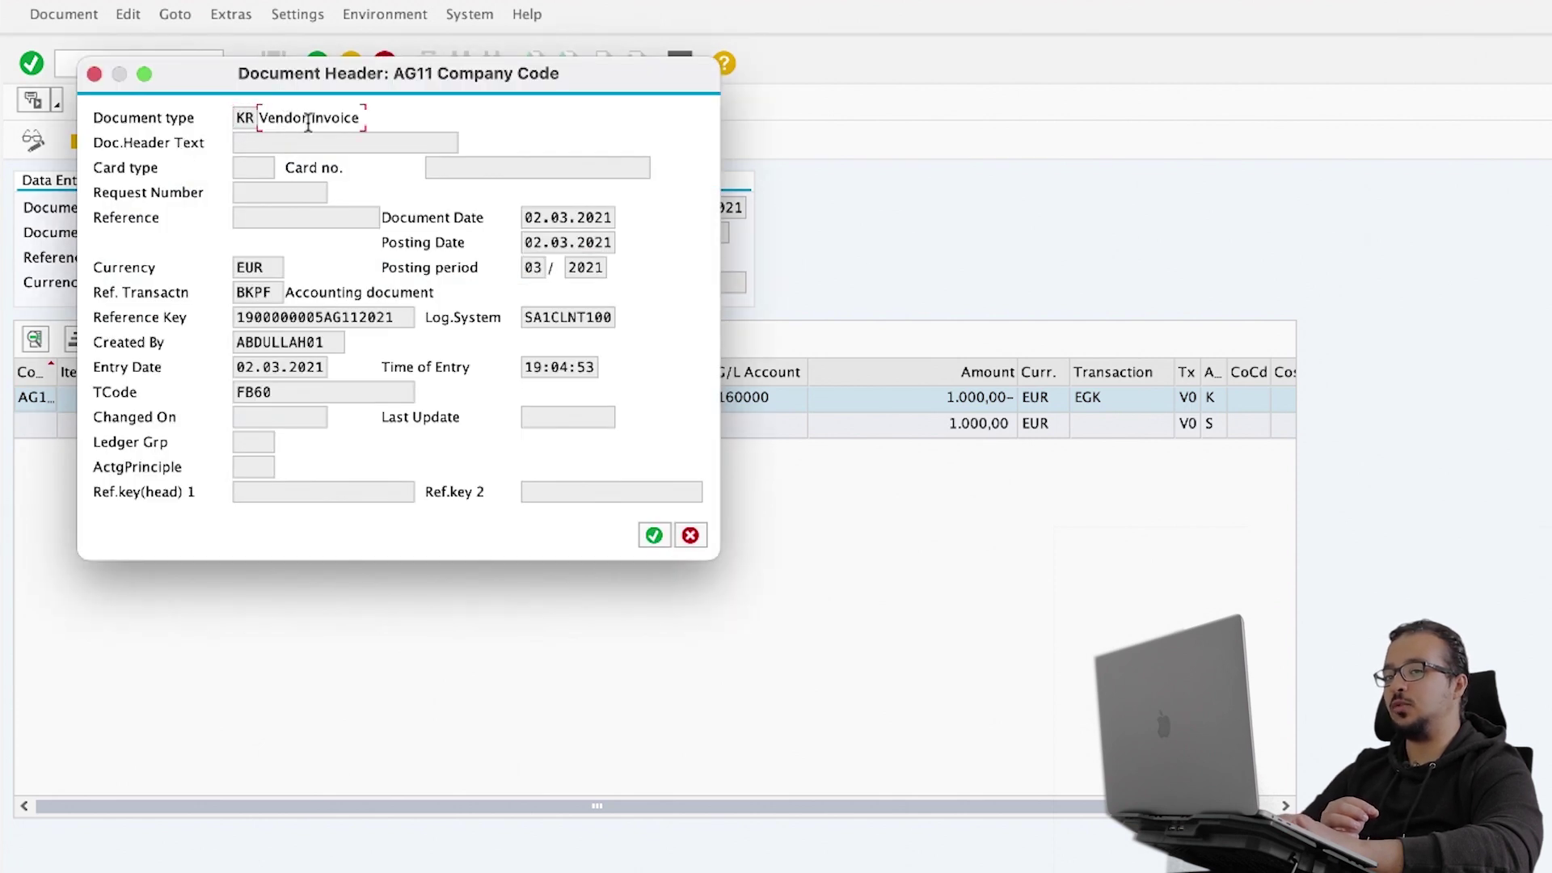
click(249, 117)
right_click(249, 119)
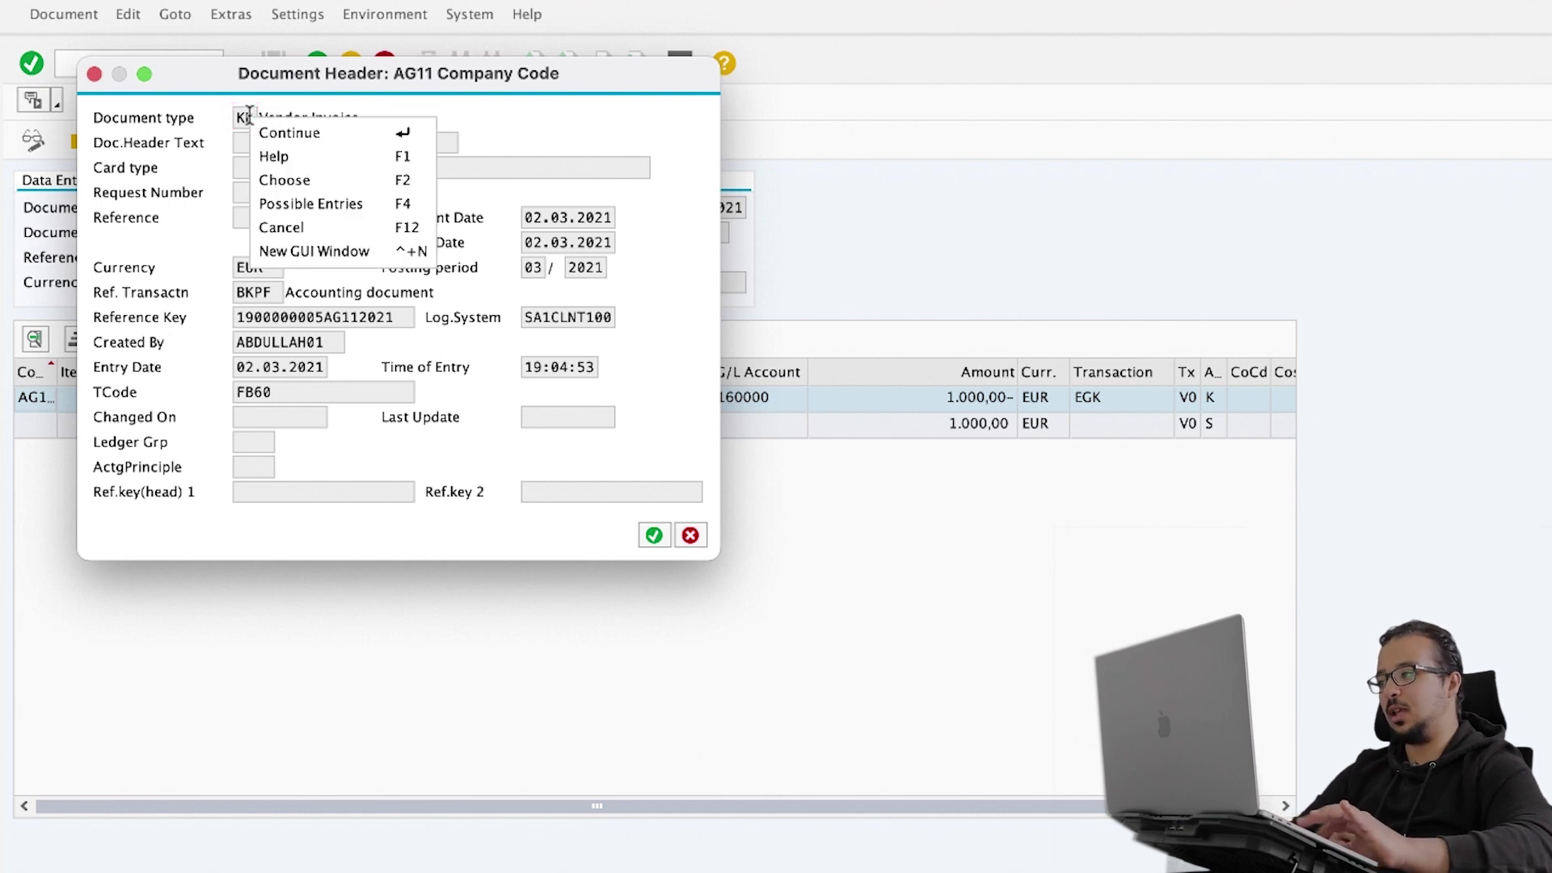
click(271, 155)
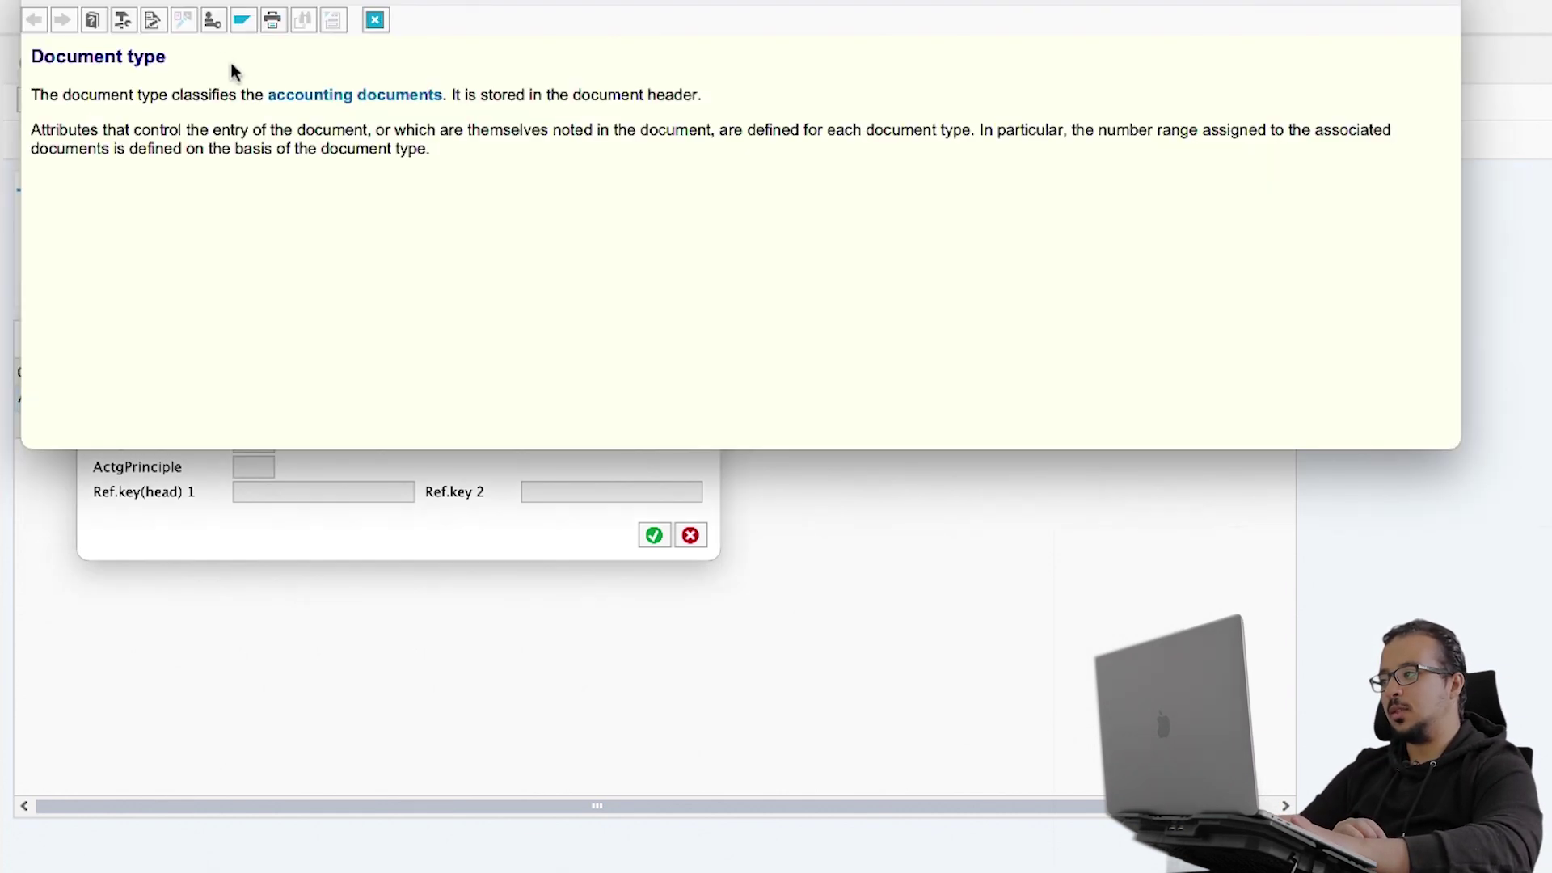
Step: Go to the Define Document Types customizing activity under Accounts Receivable and Accounts Payable, without specifying a project
click(210, 22)
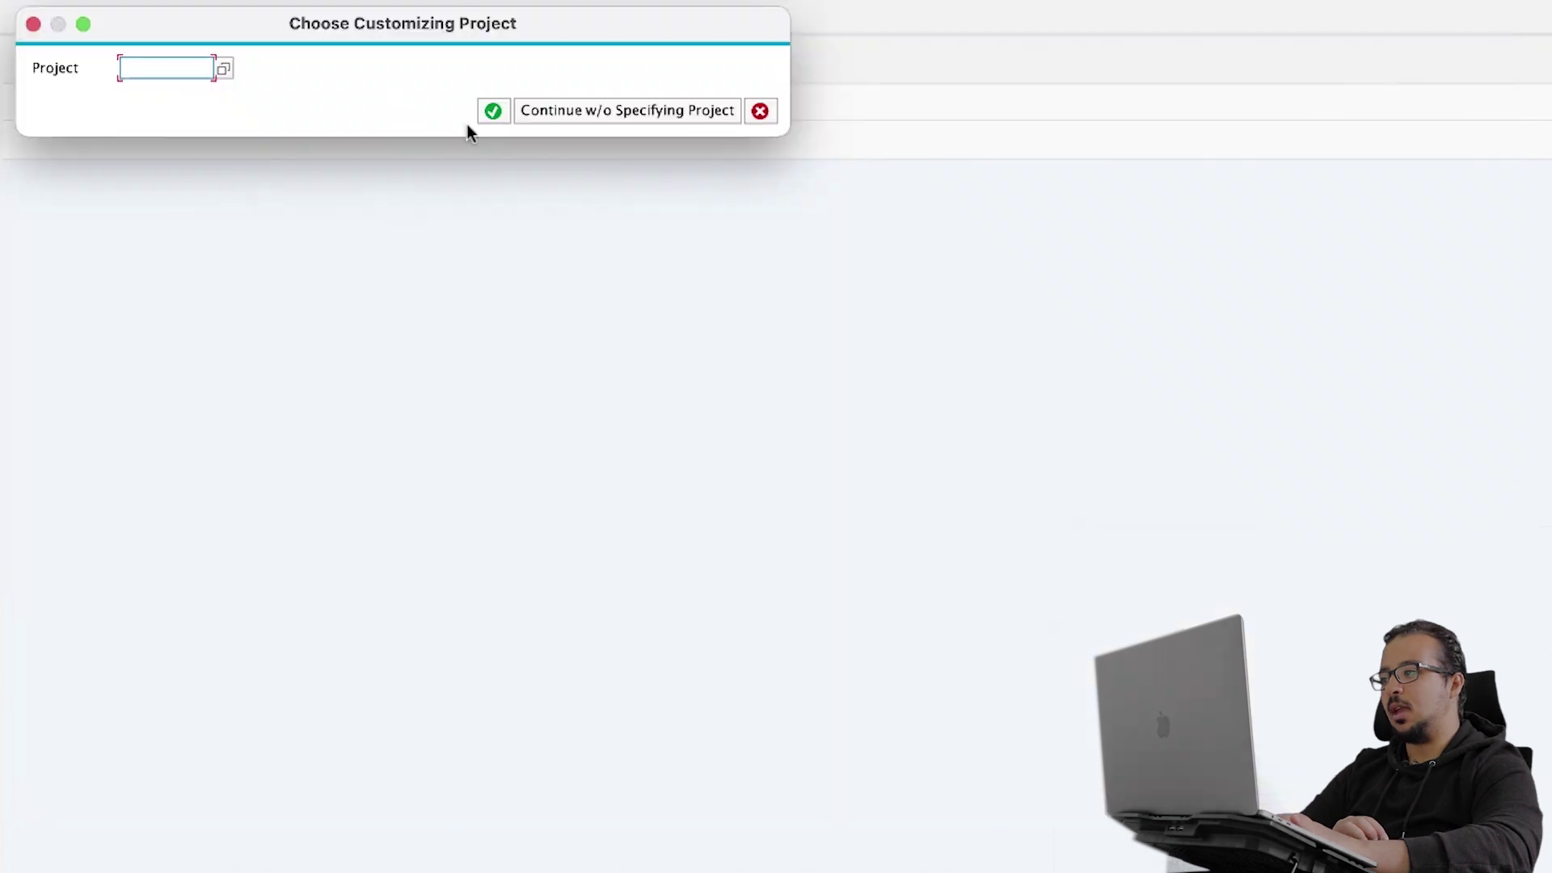
click(608, 109)
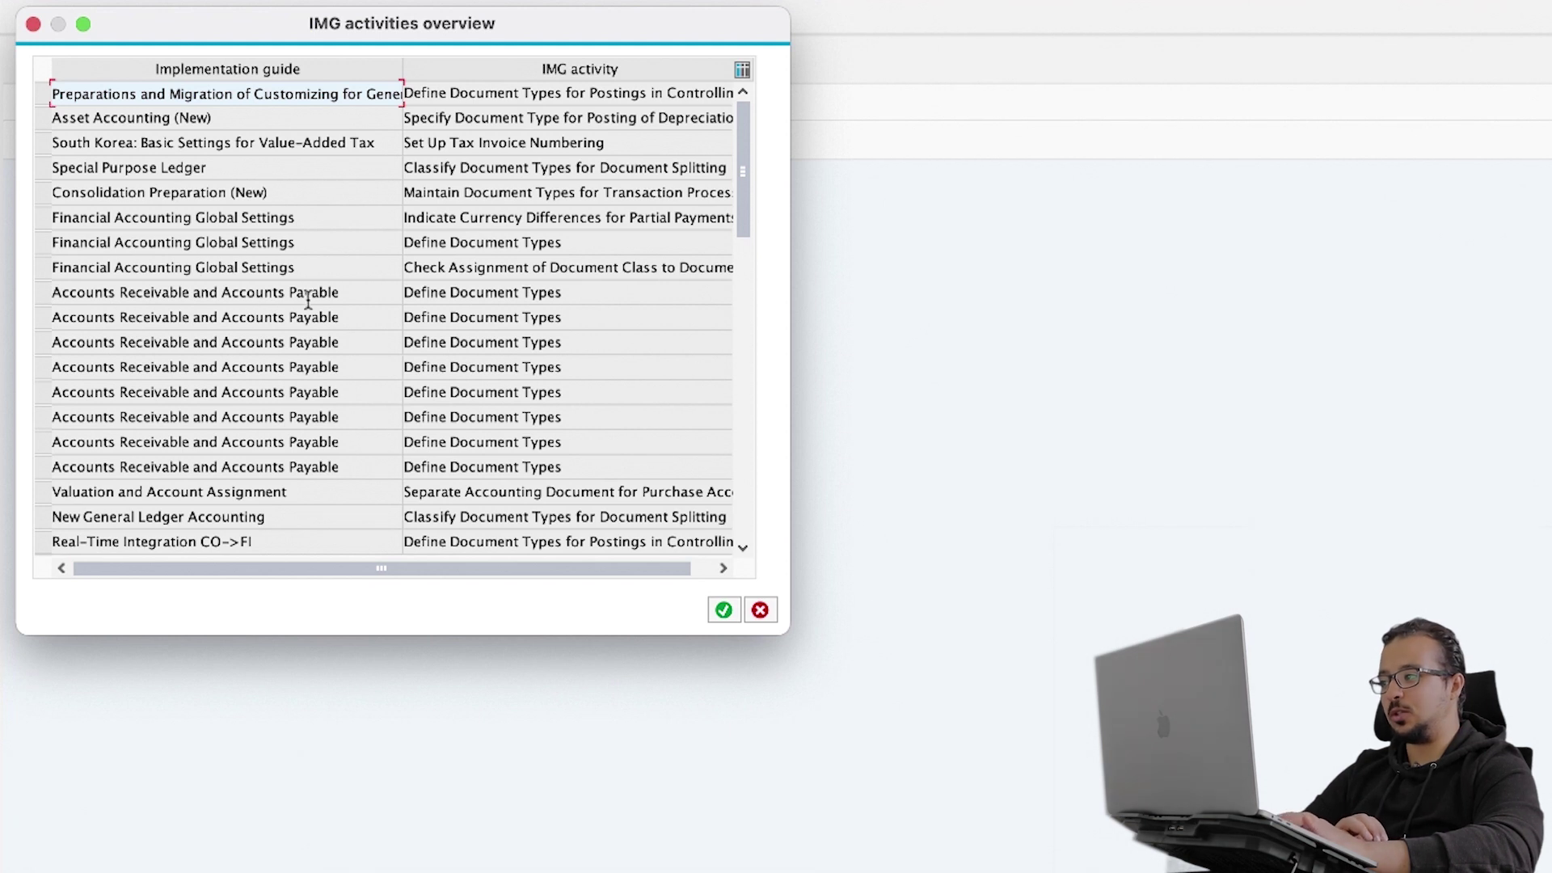
double_click(419, 292)
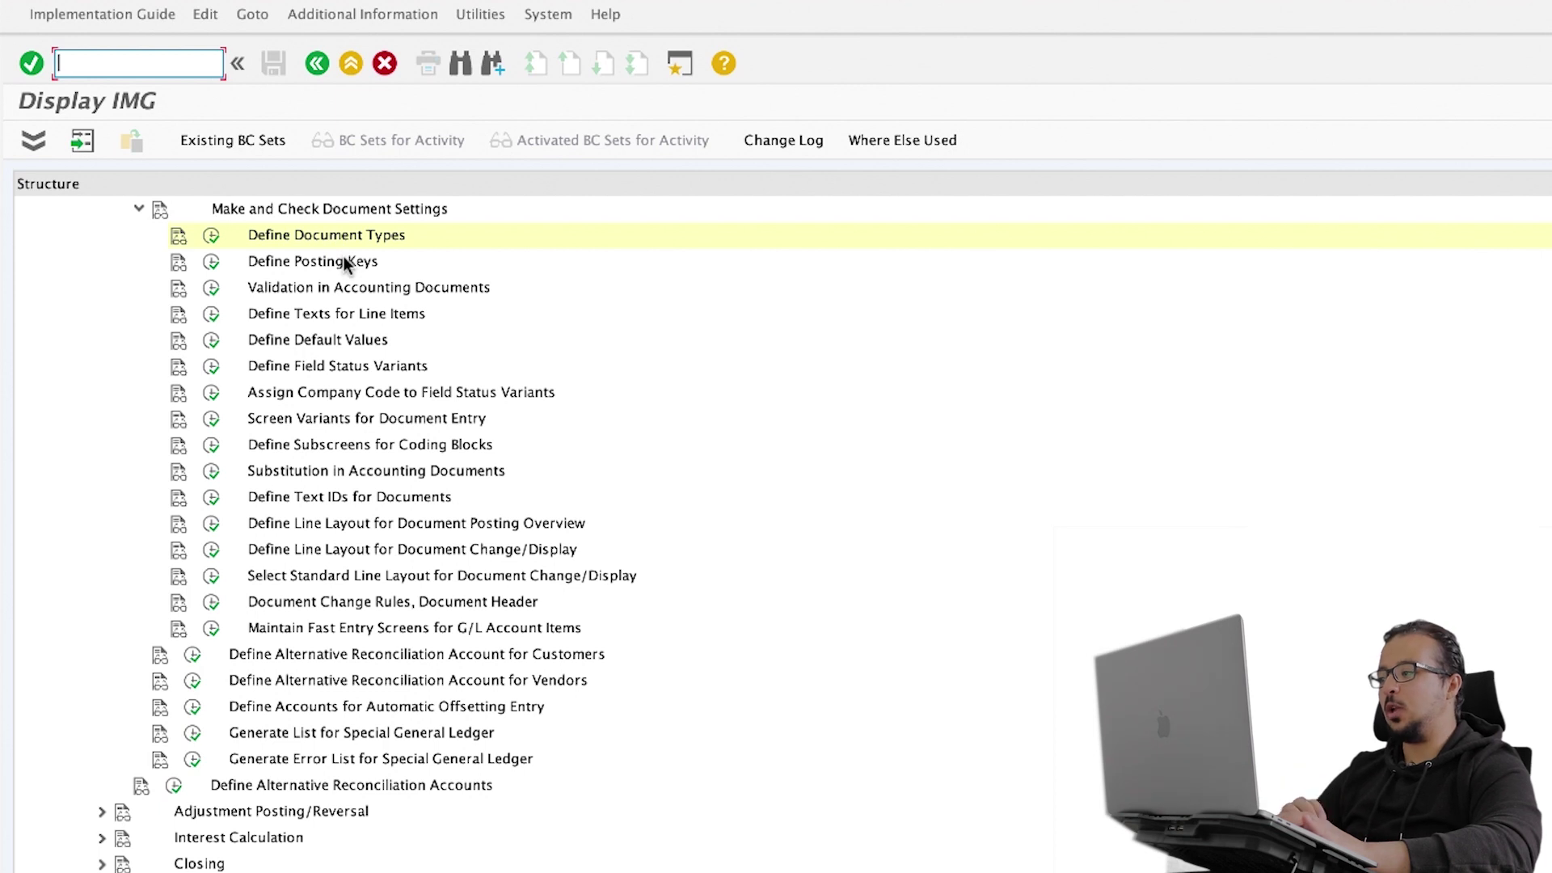
Step: Run Define Document Types, position the list at KR and open that document type's details
click(216, 239)
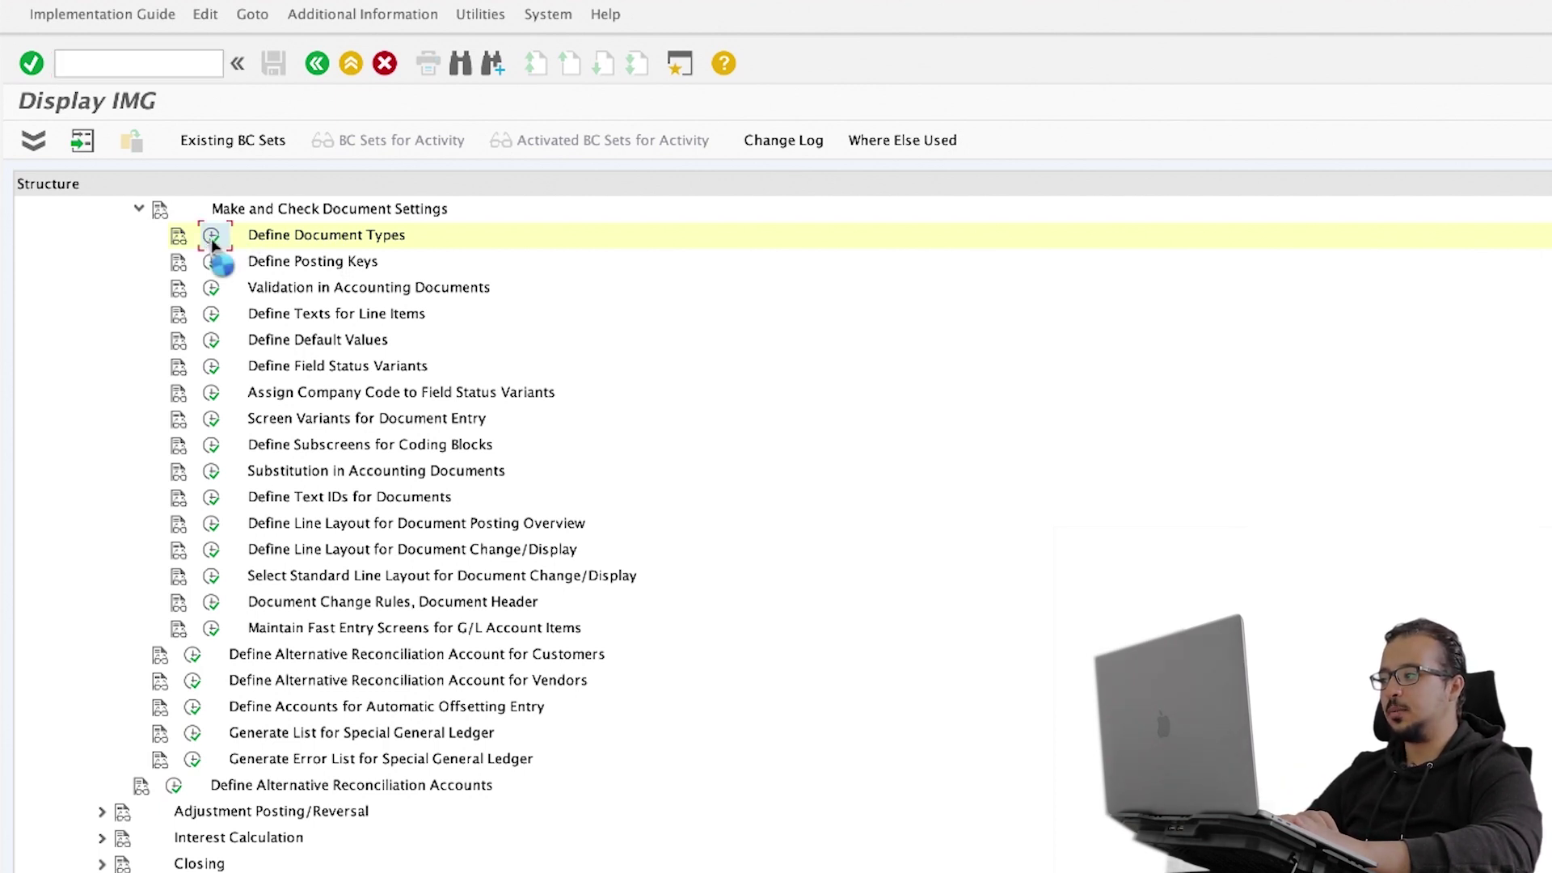
key(shift+F8)
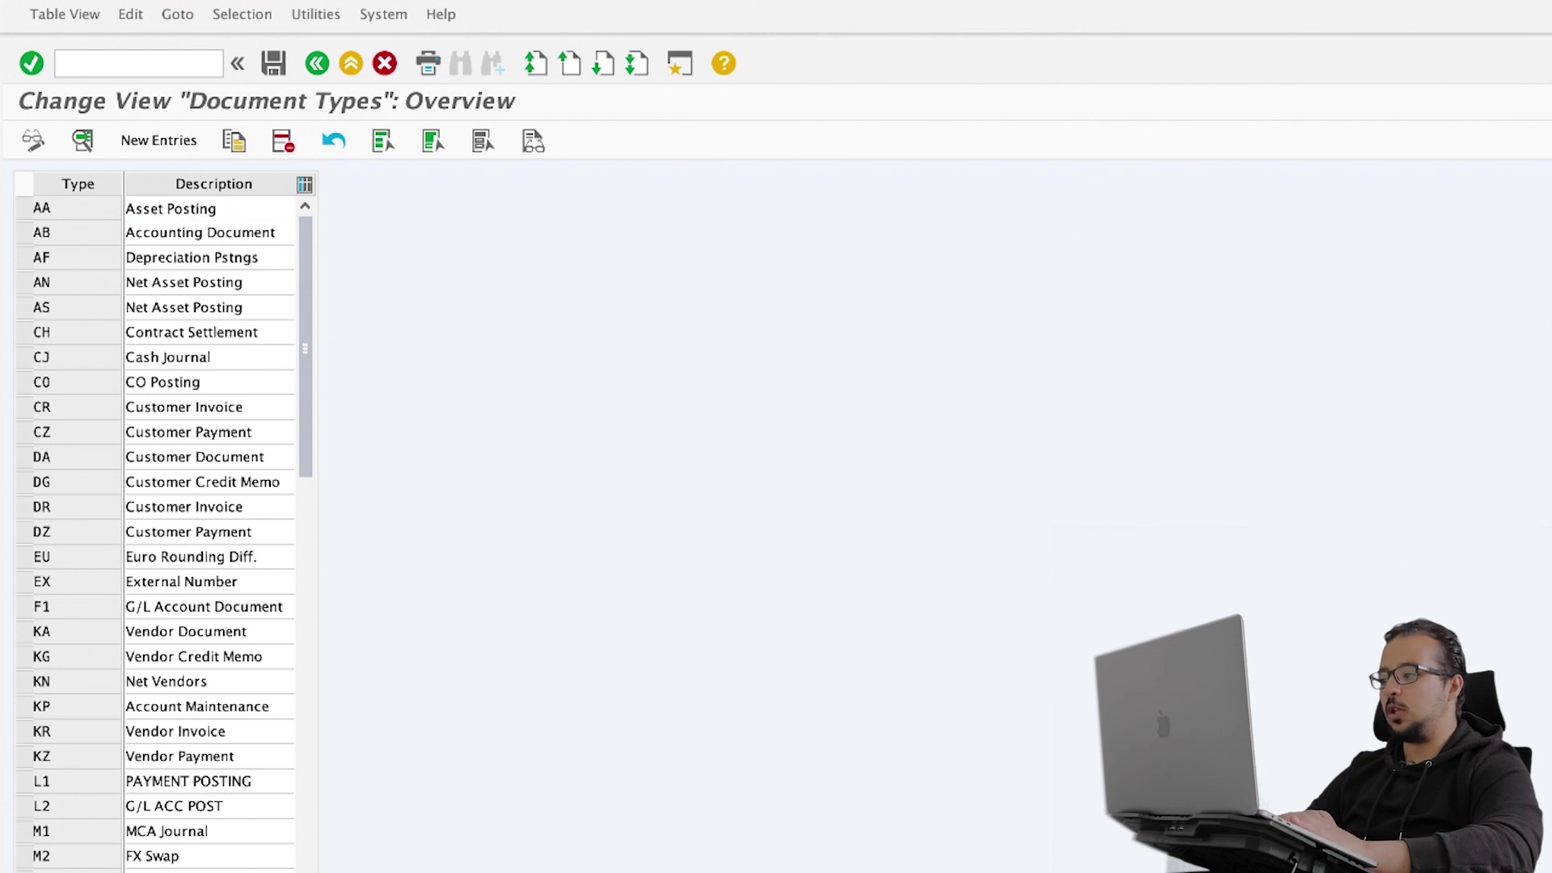
text(KR)
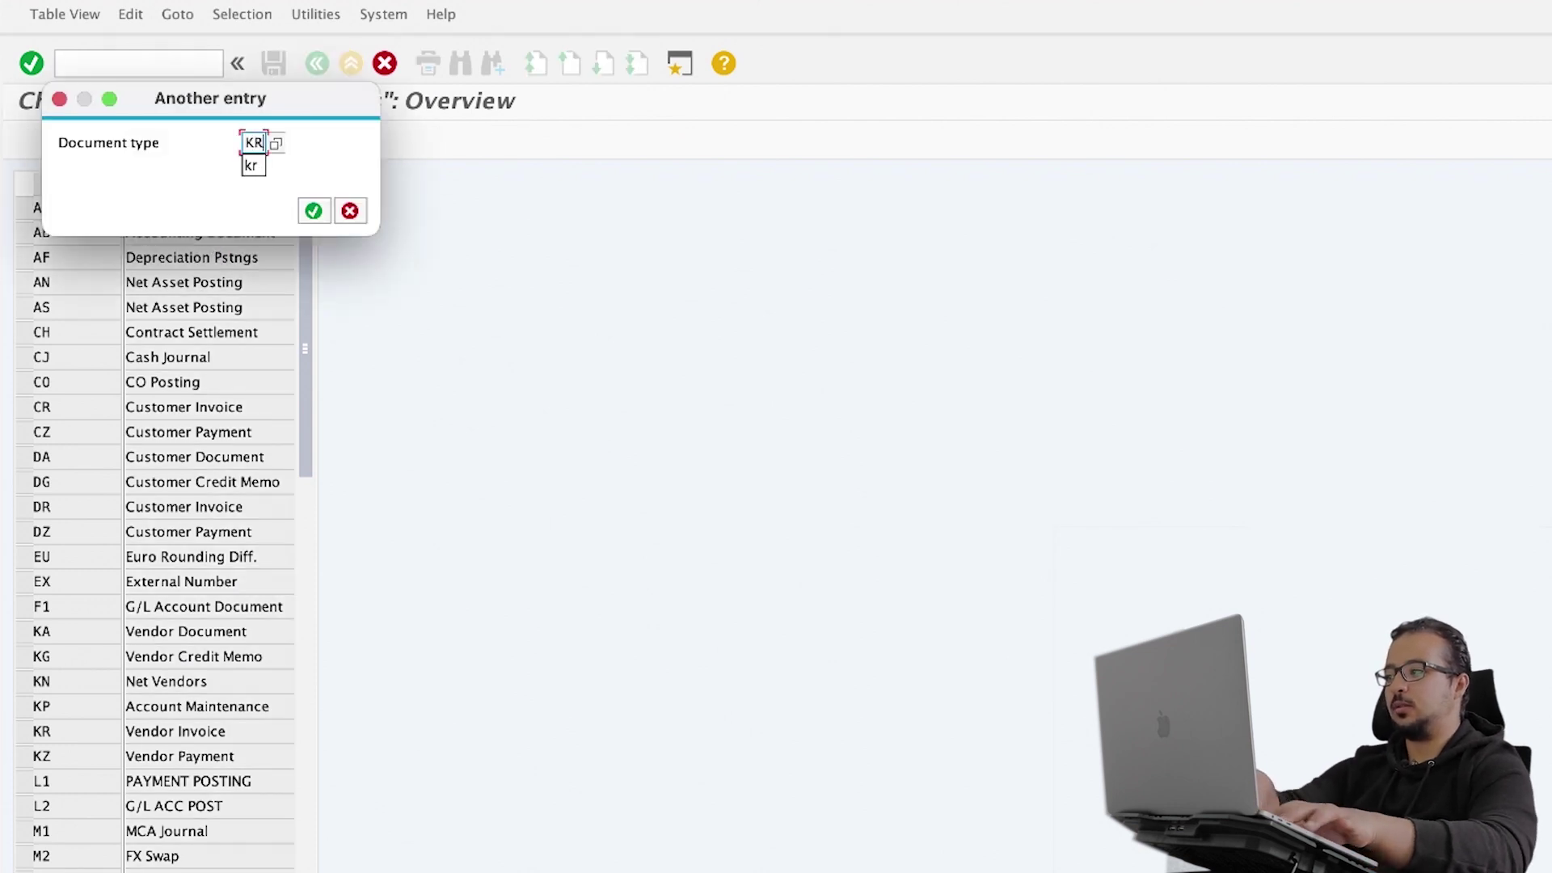
key(Return)
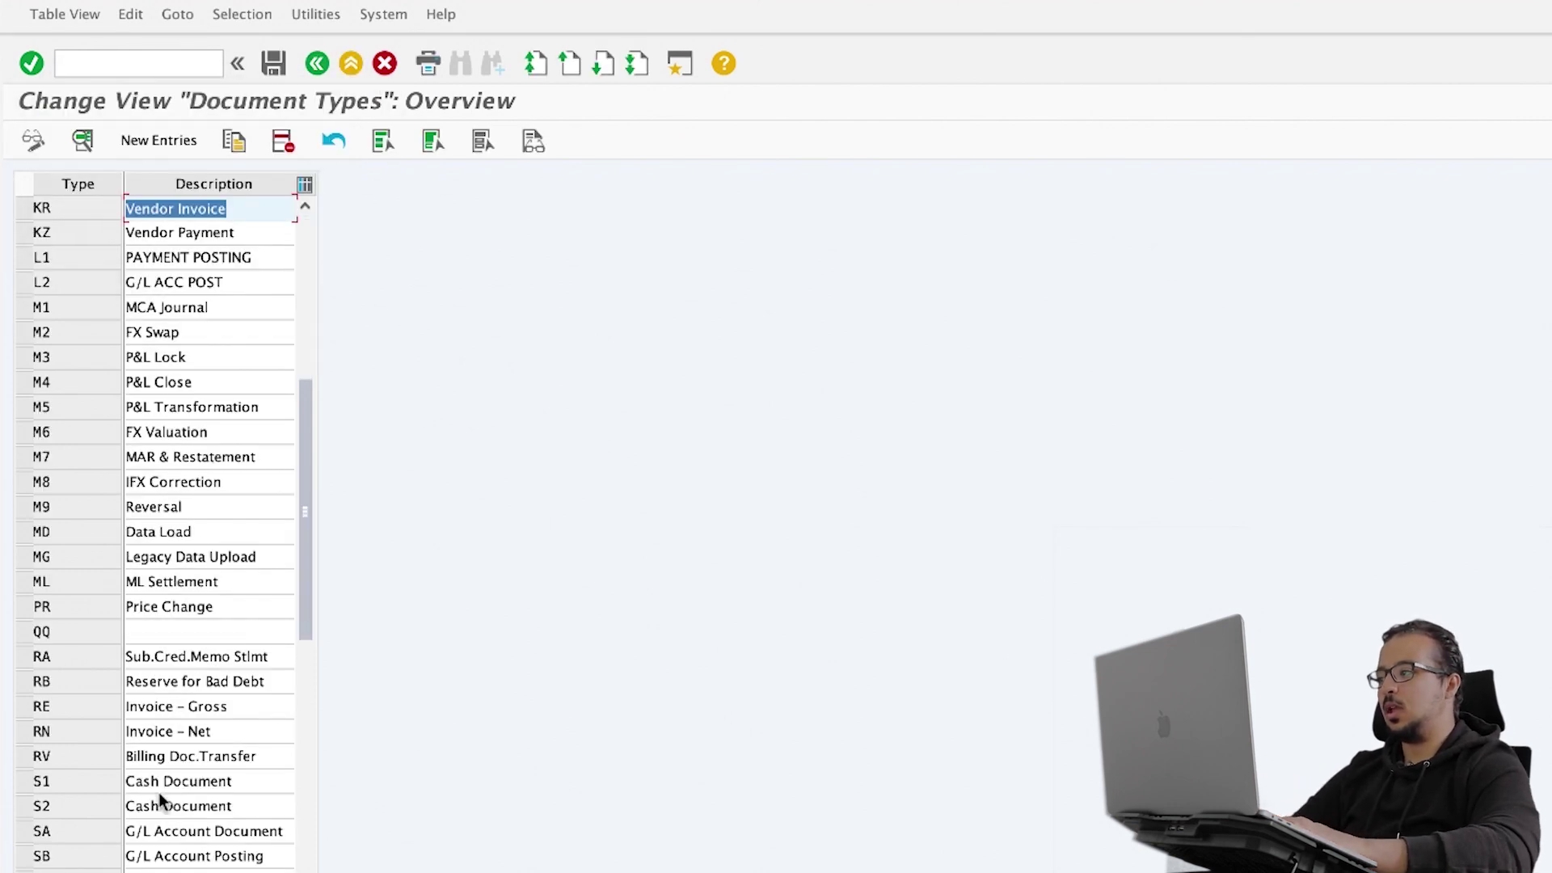
double_click(72, 208)
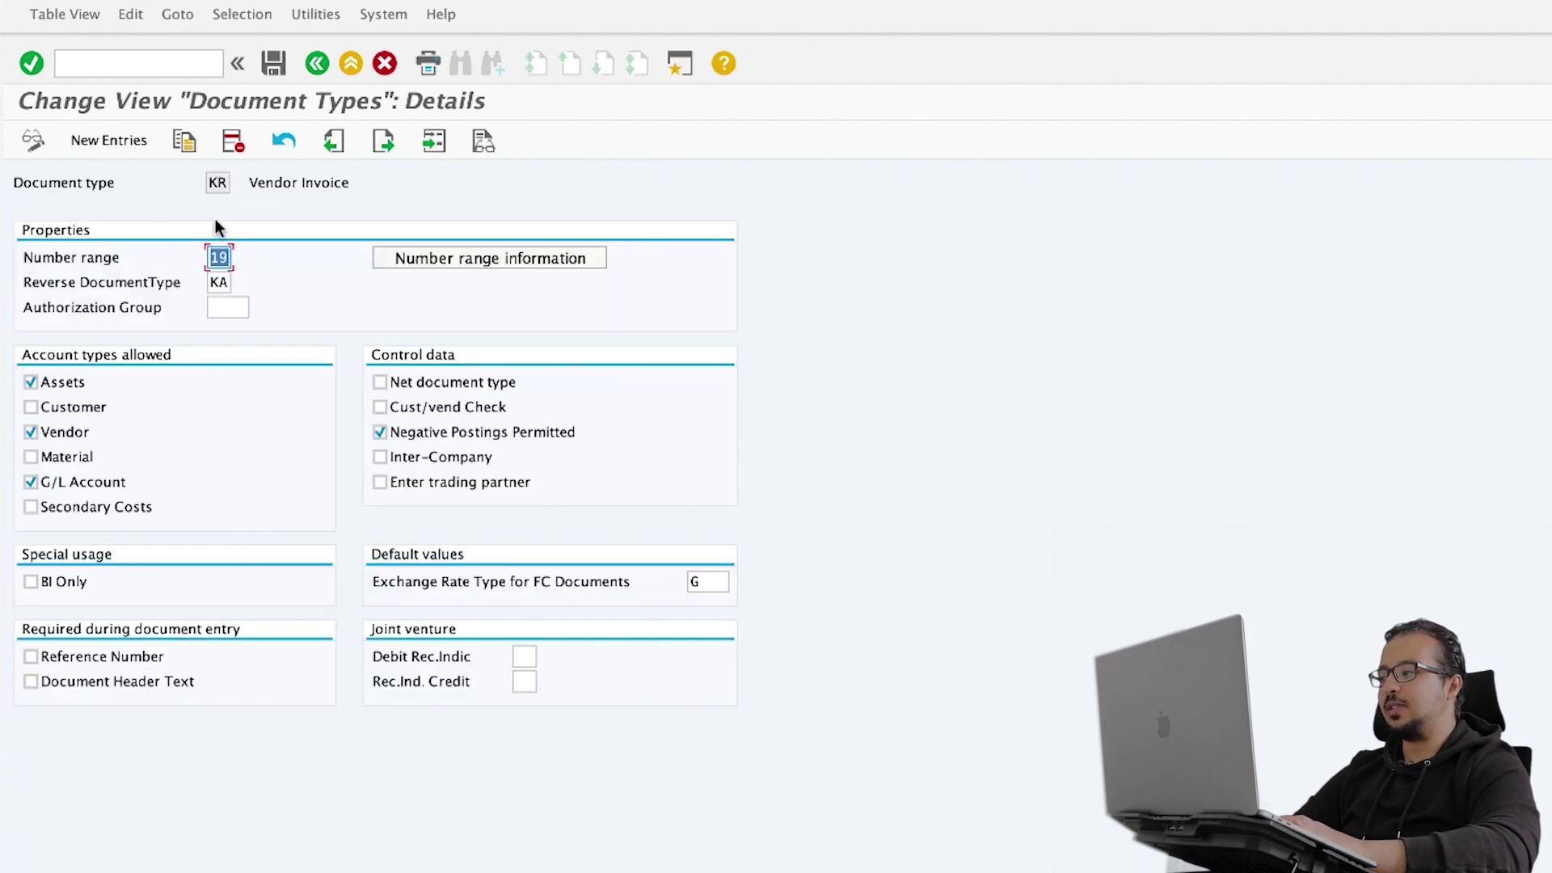
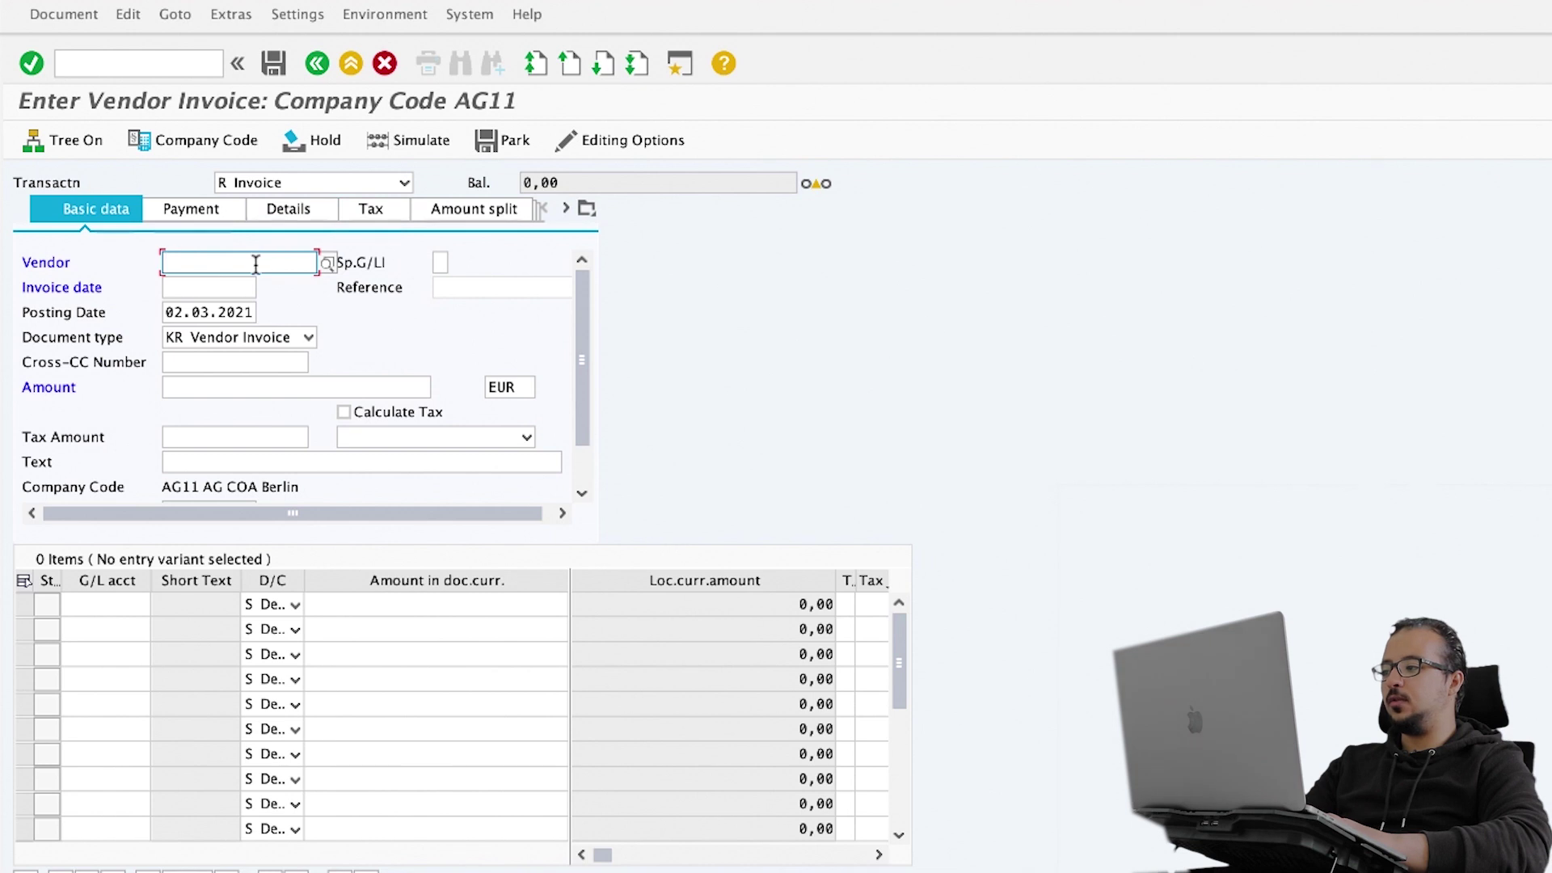
Step: Start another FB60 invoice for vendor AG01 with document type KN Net Vendors and invoice date 02.03.2021
click(256, 265)
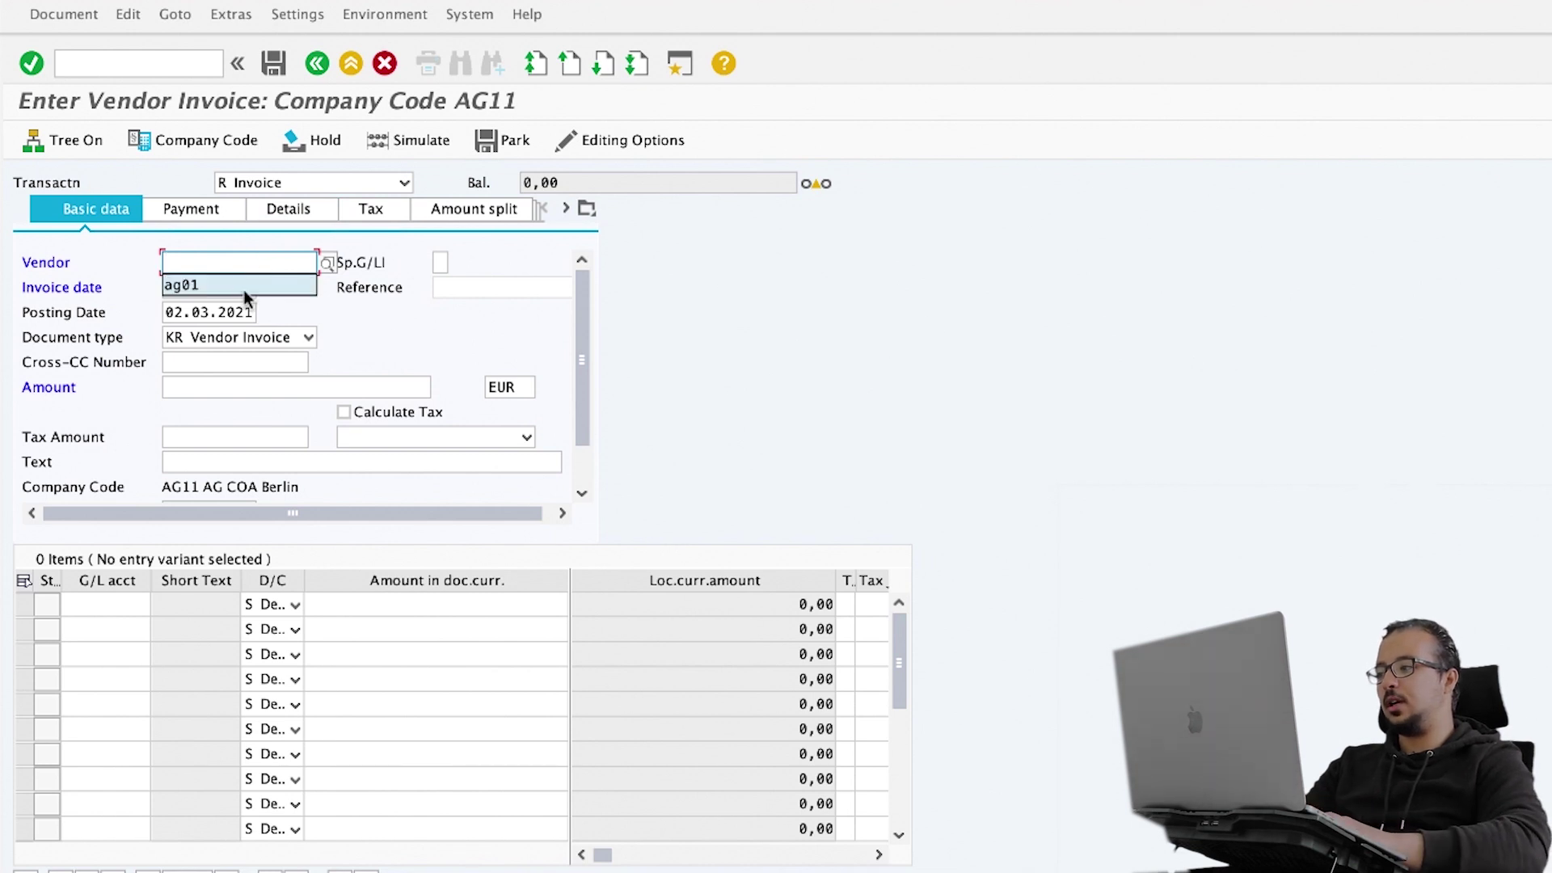
click(237, 283)
click(241, 340)
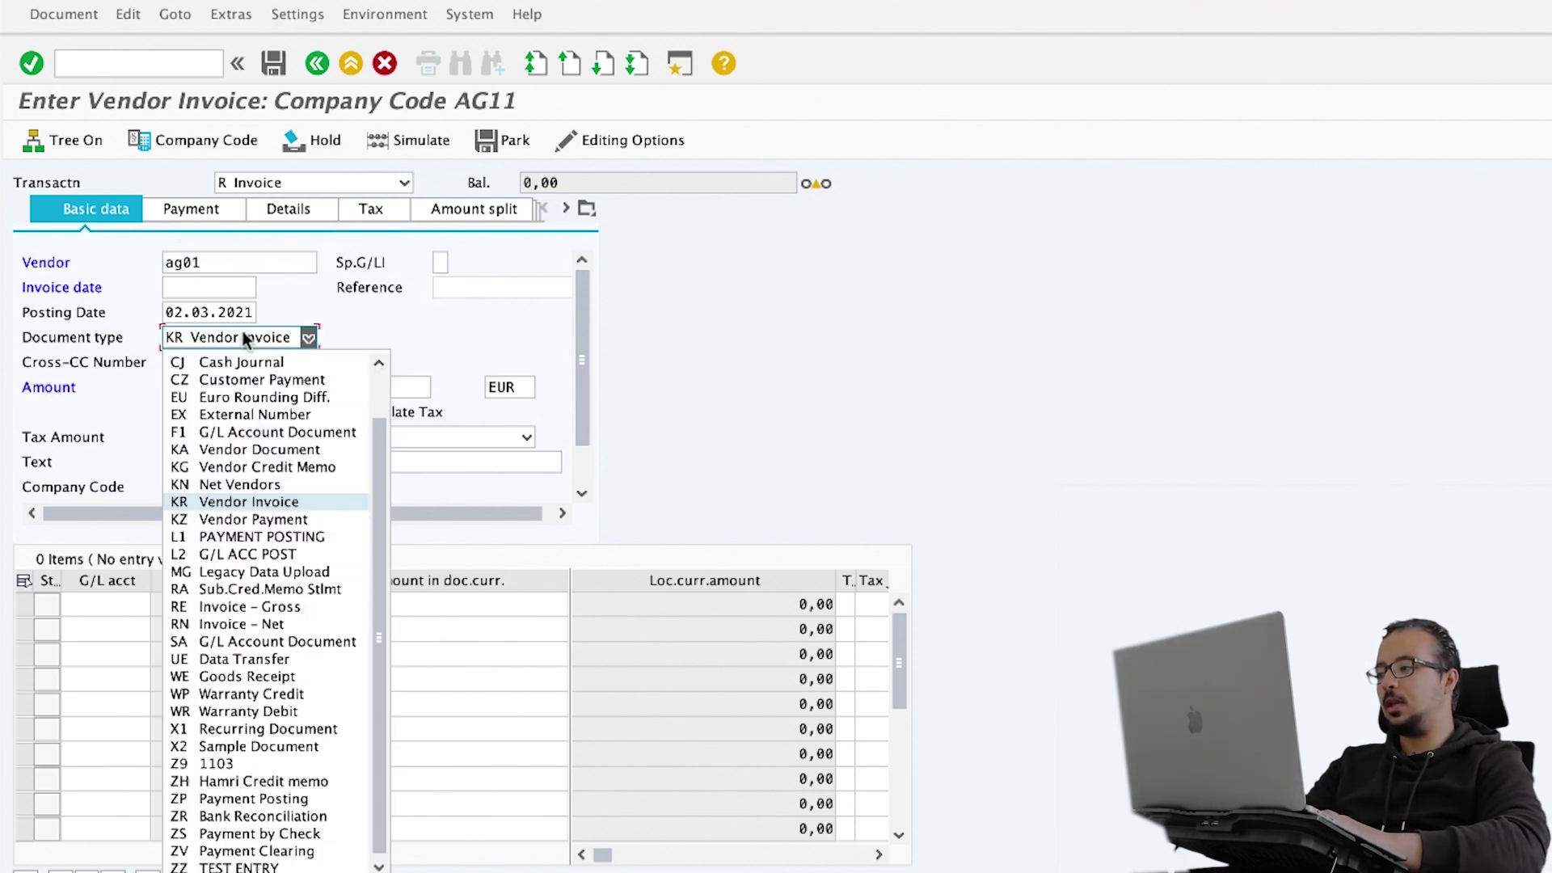
click(227, 484)
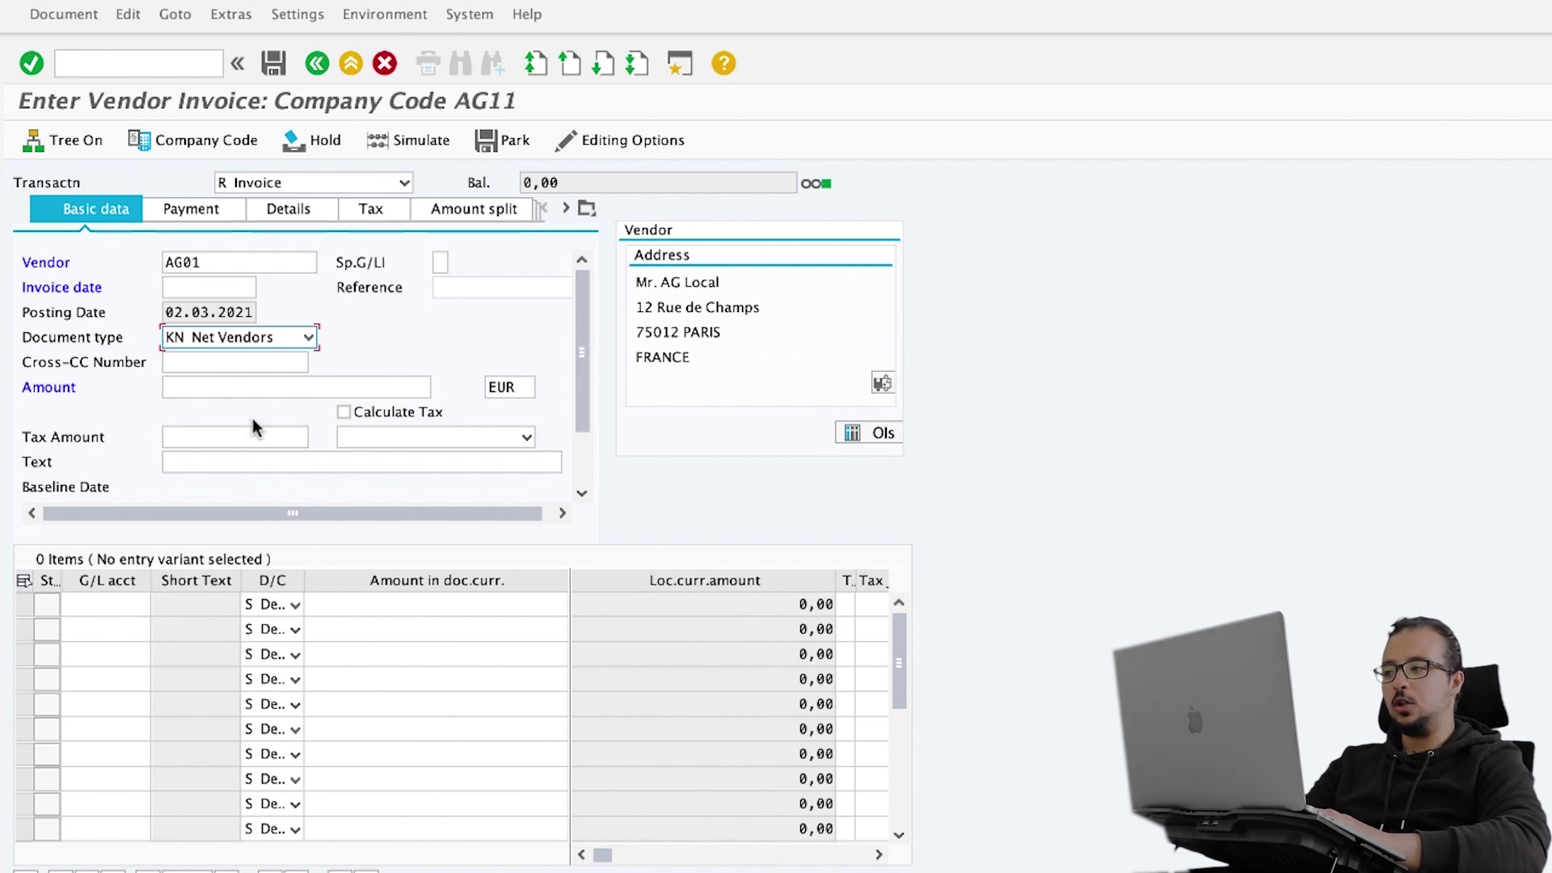
click(192, 287)
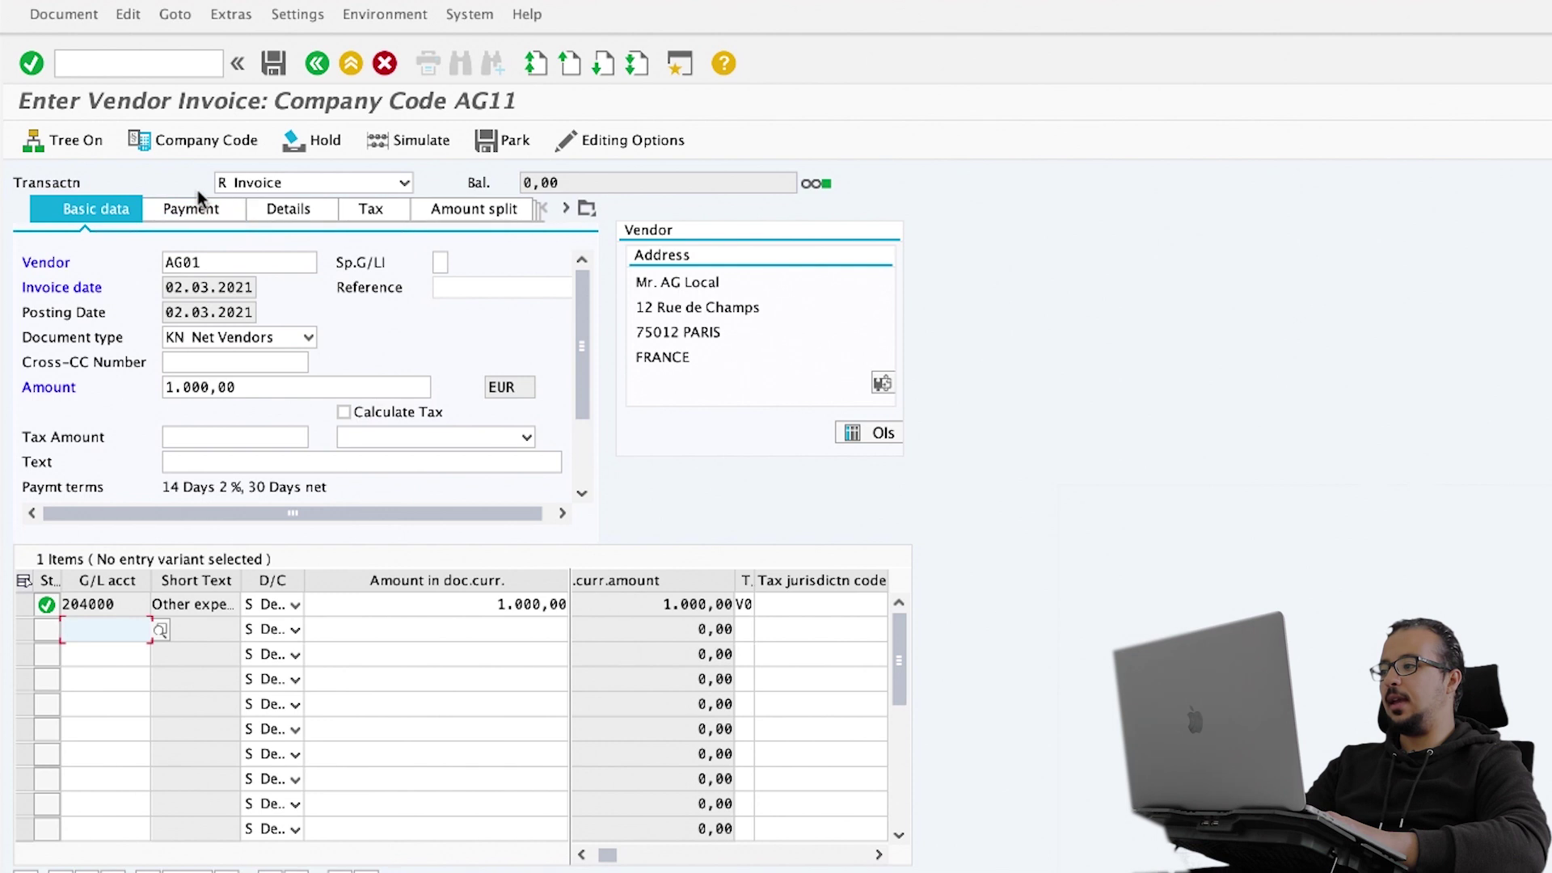
Step: Check the KN invoice's payment terms, then post it and display the posted document's line items
click(185, 212)
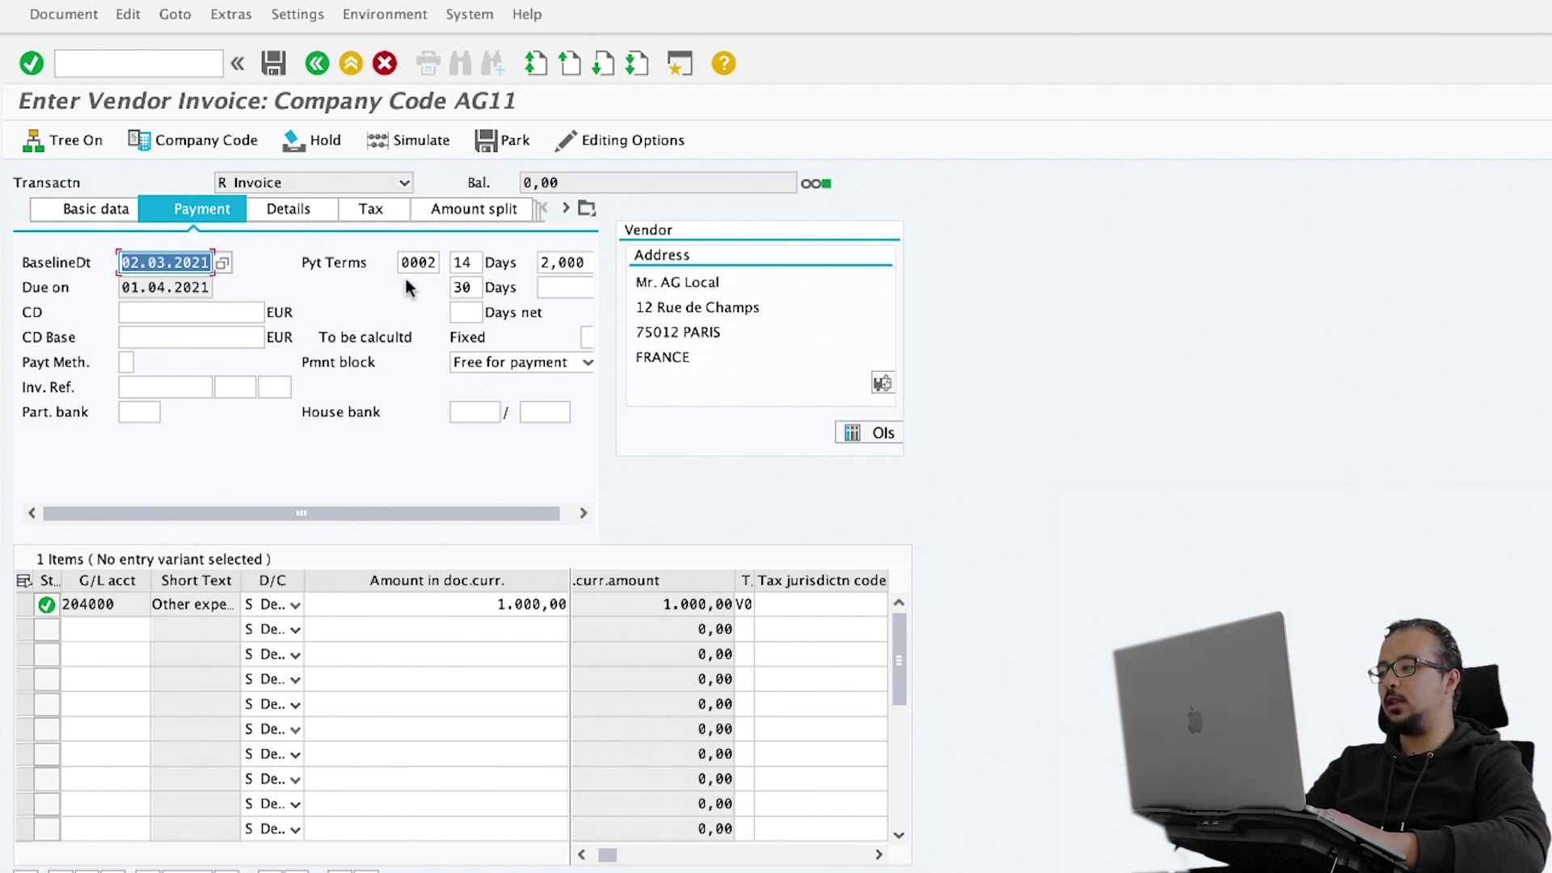
click(274, 63)
click(89, 13)
click(77, 65)
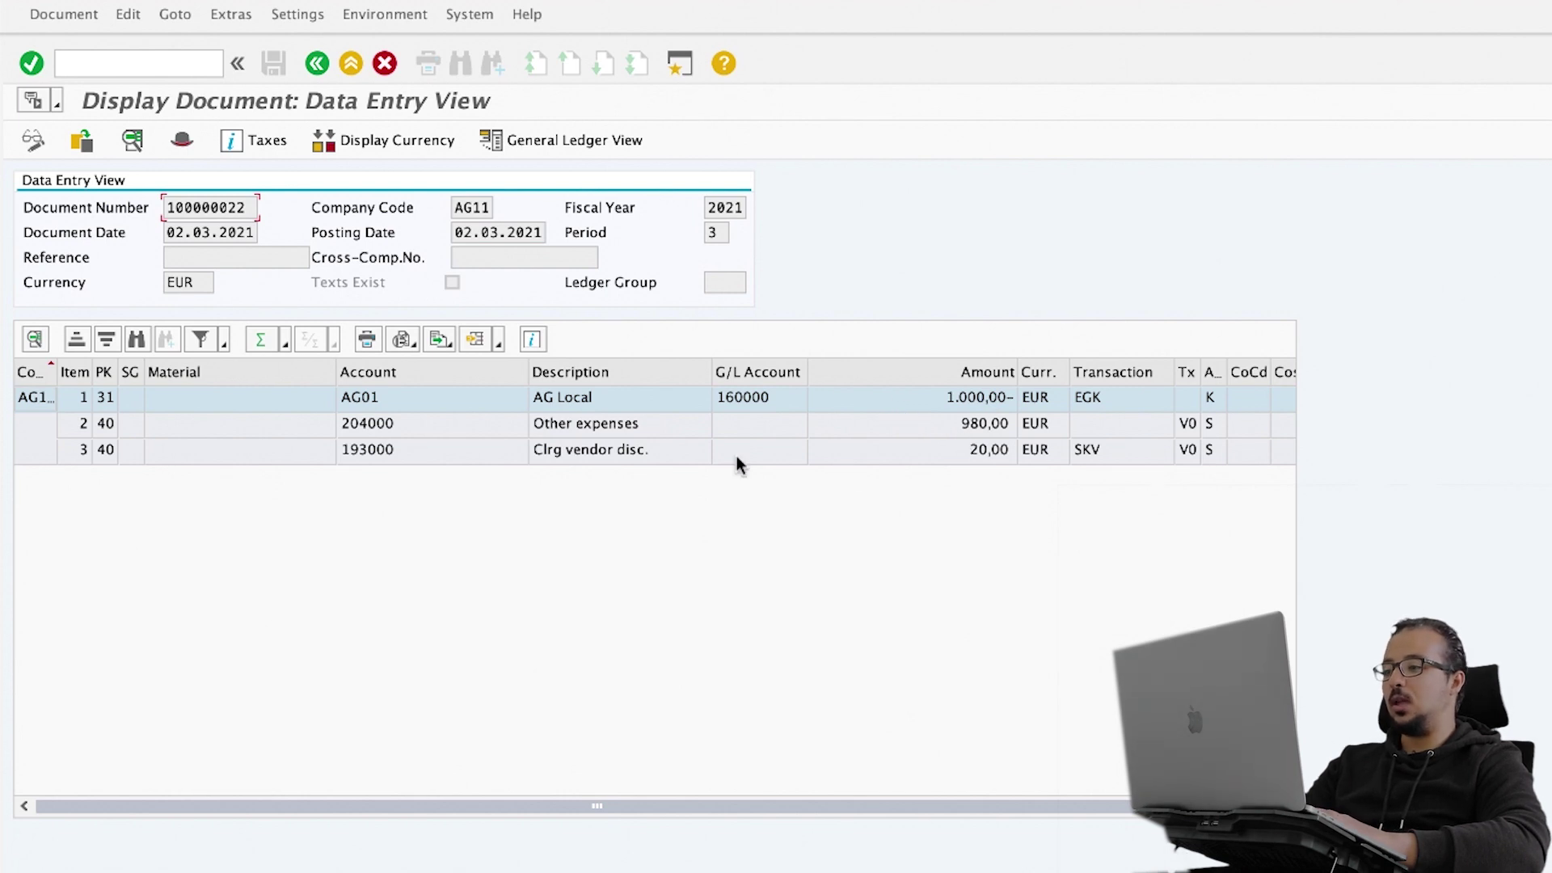
click(571, 459)
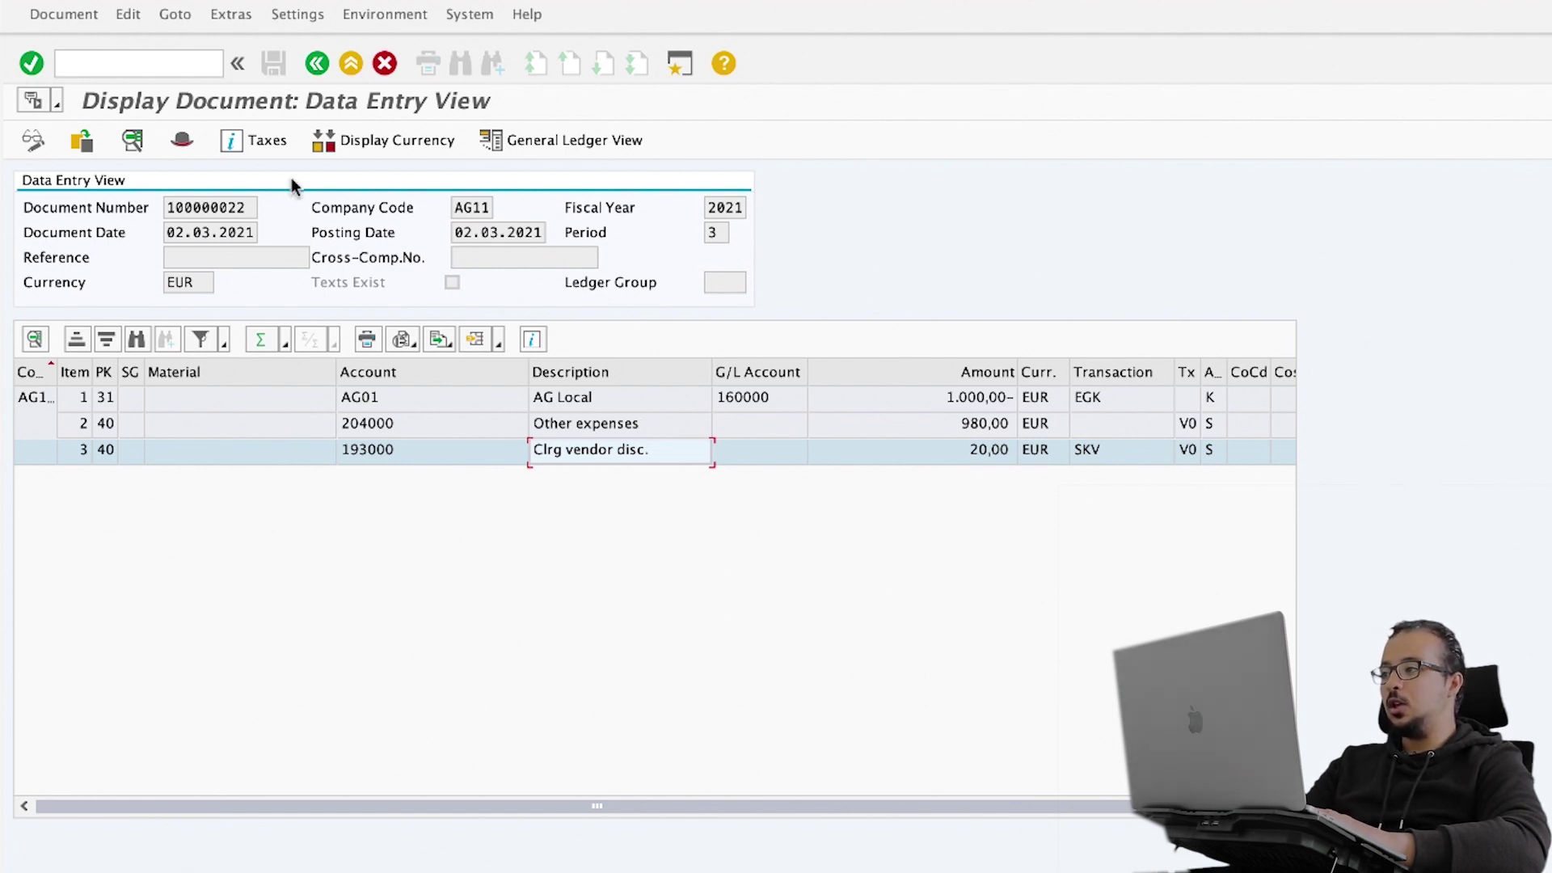
Step: List vendor AG01's open items with transaction FBL1N and compare the KN invoices with the KR invoices
click(171, 64)
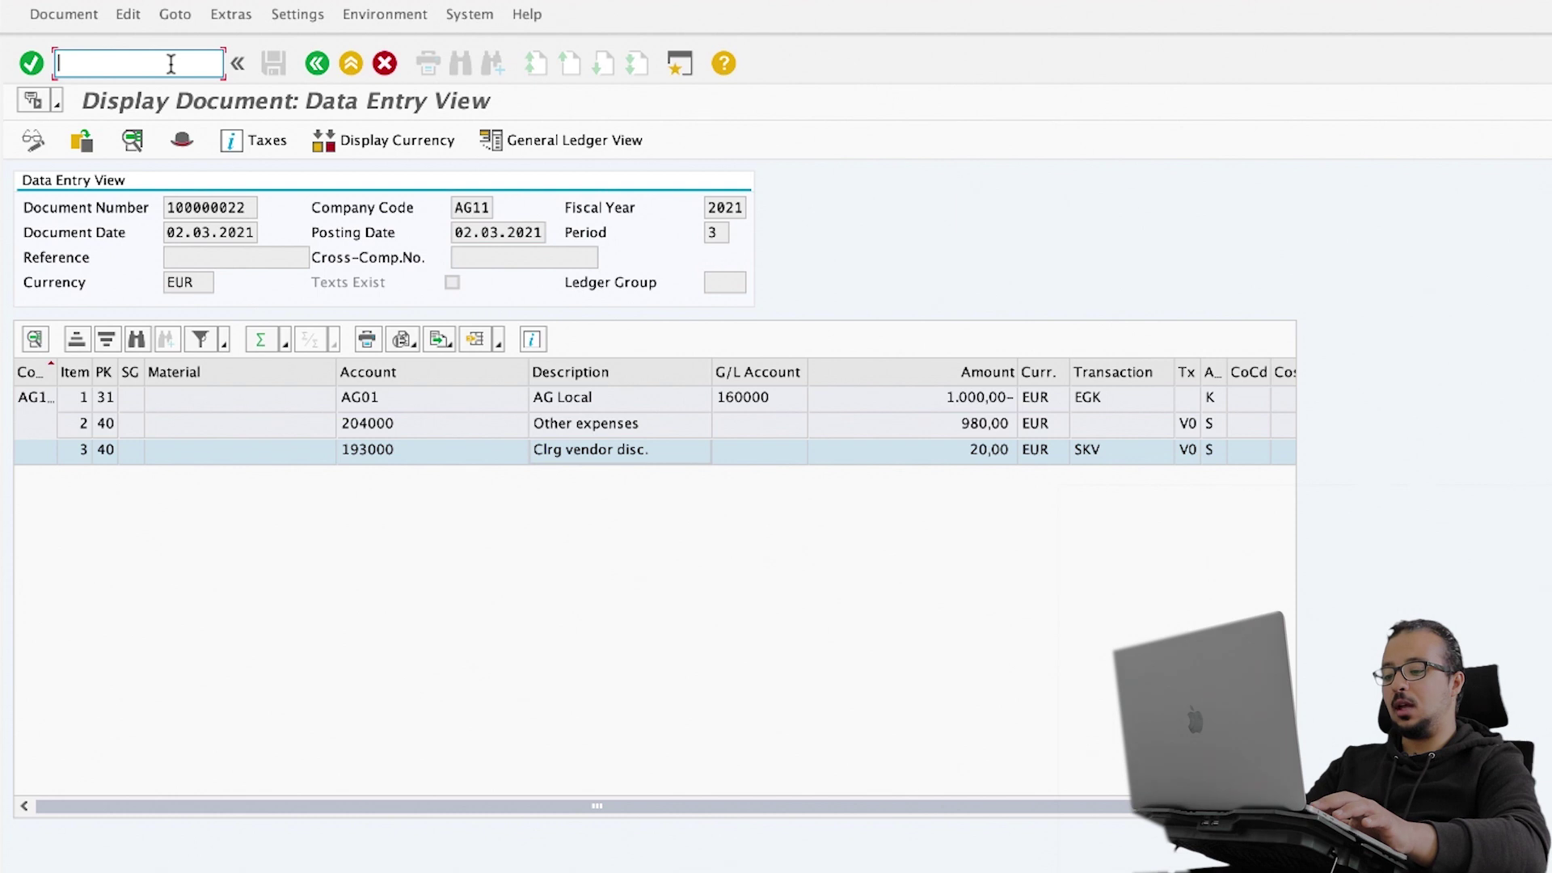
text(/n)
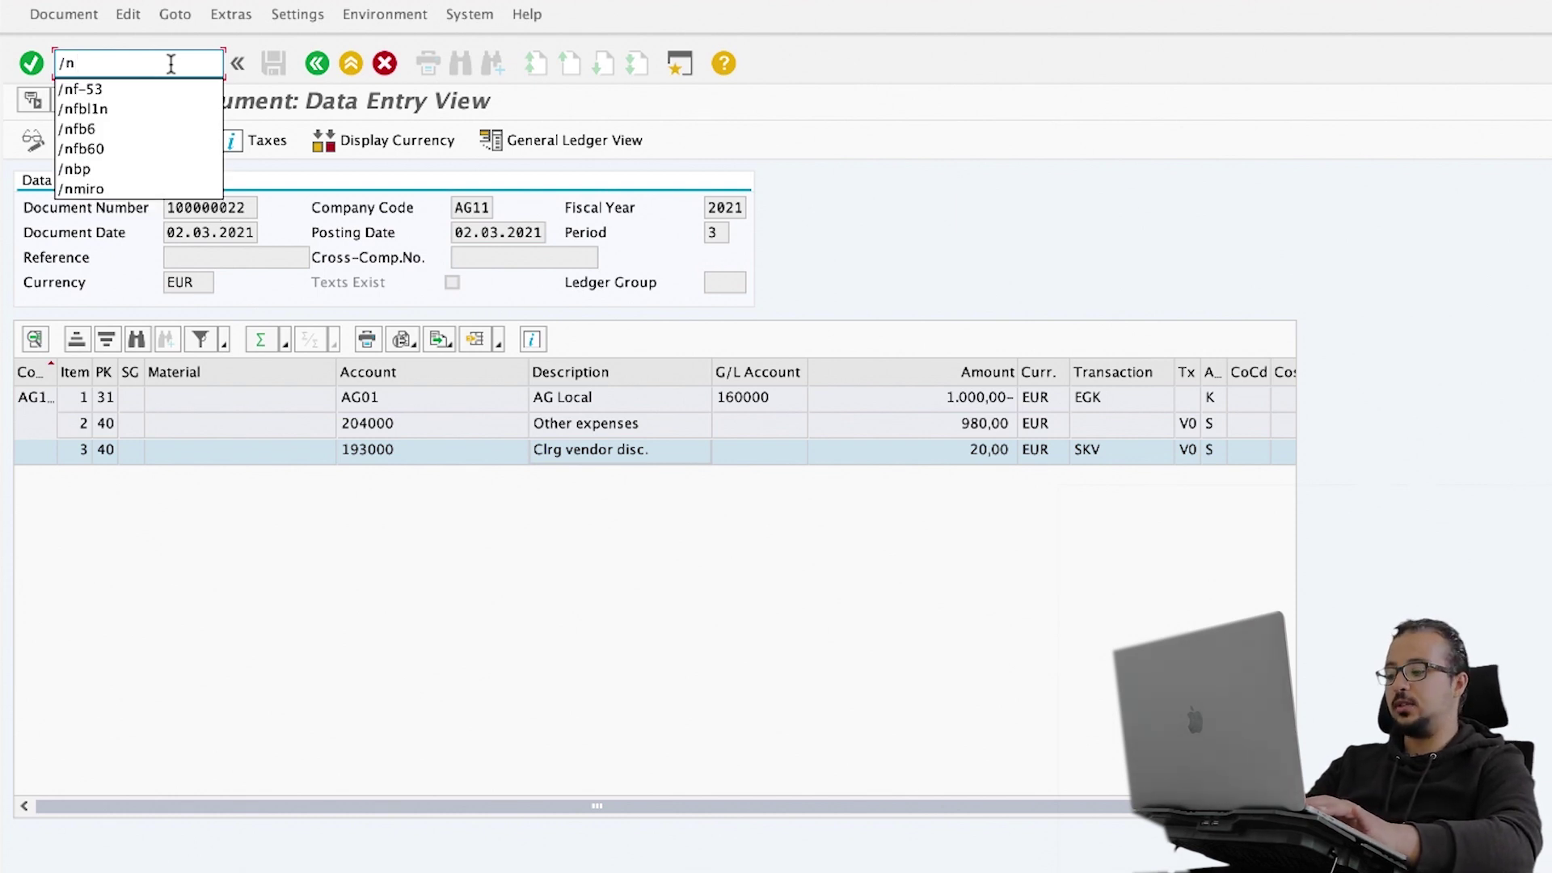
text(fbl1n)
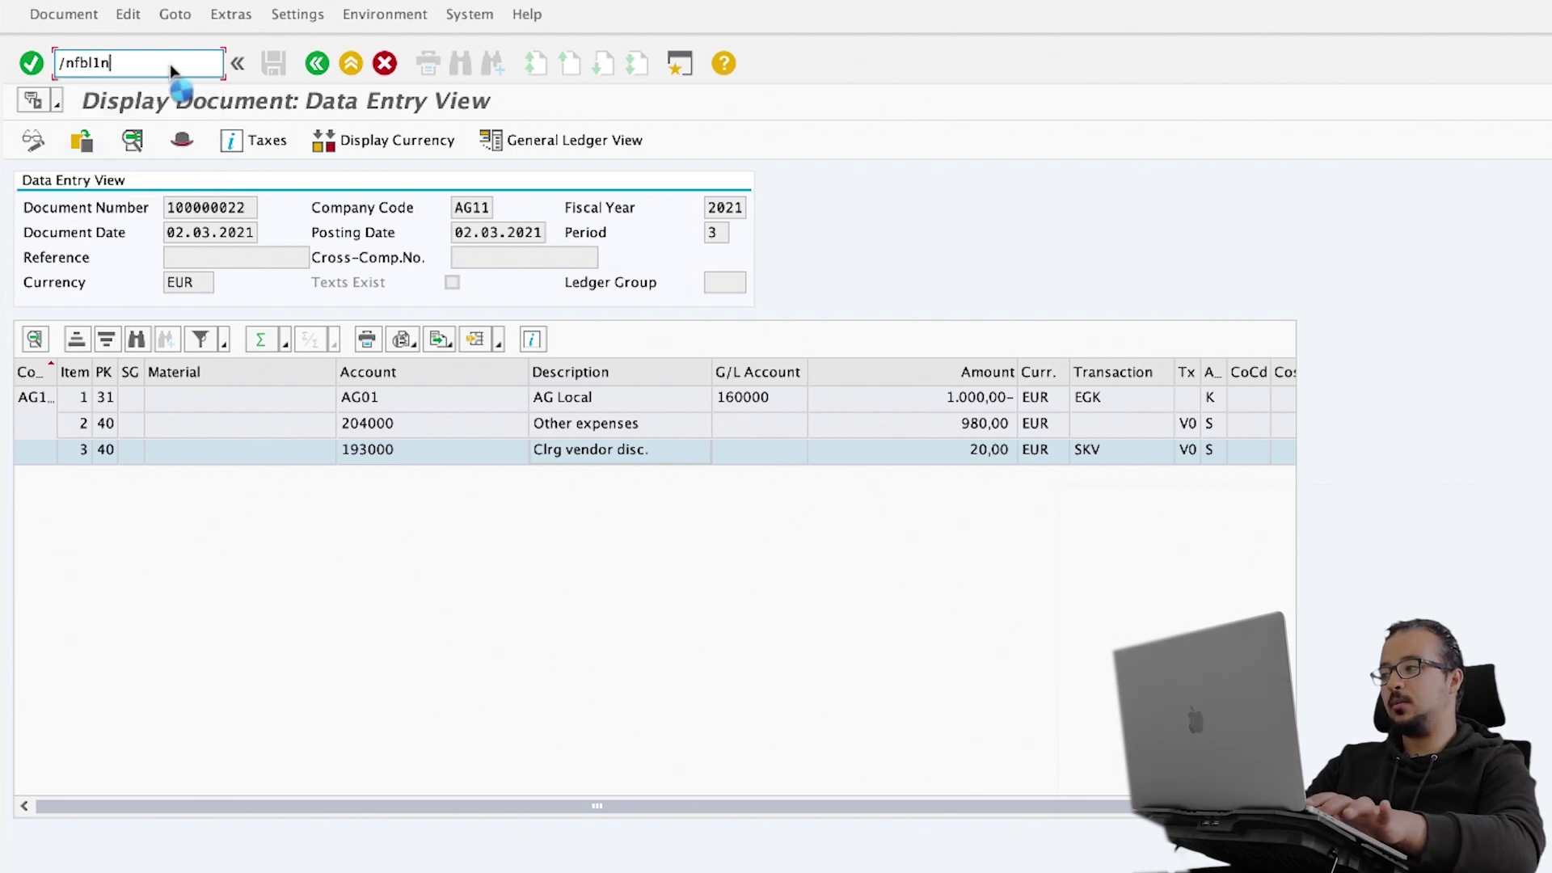
key(Return)
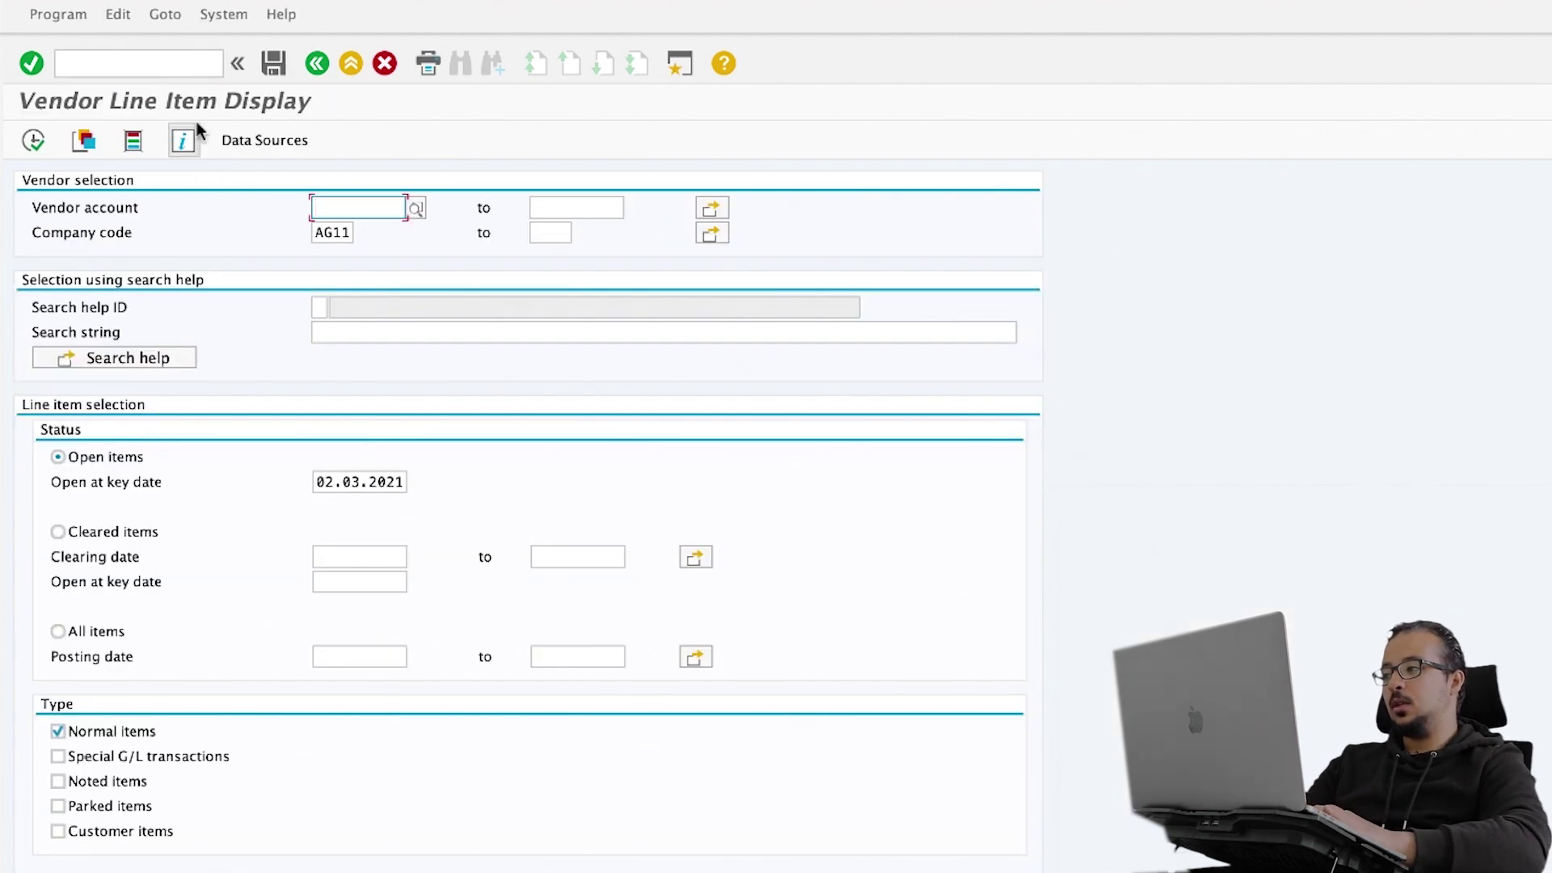
text(AG01)
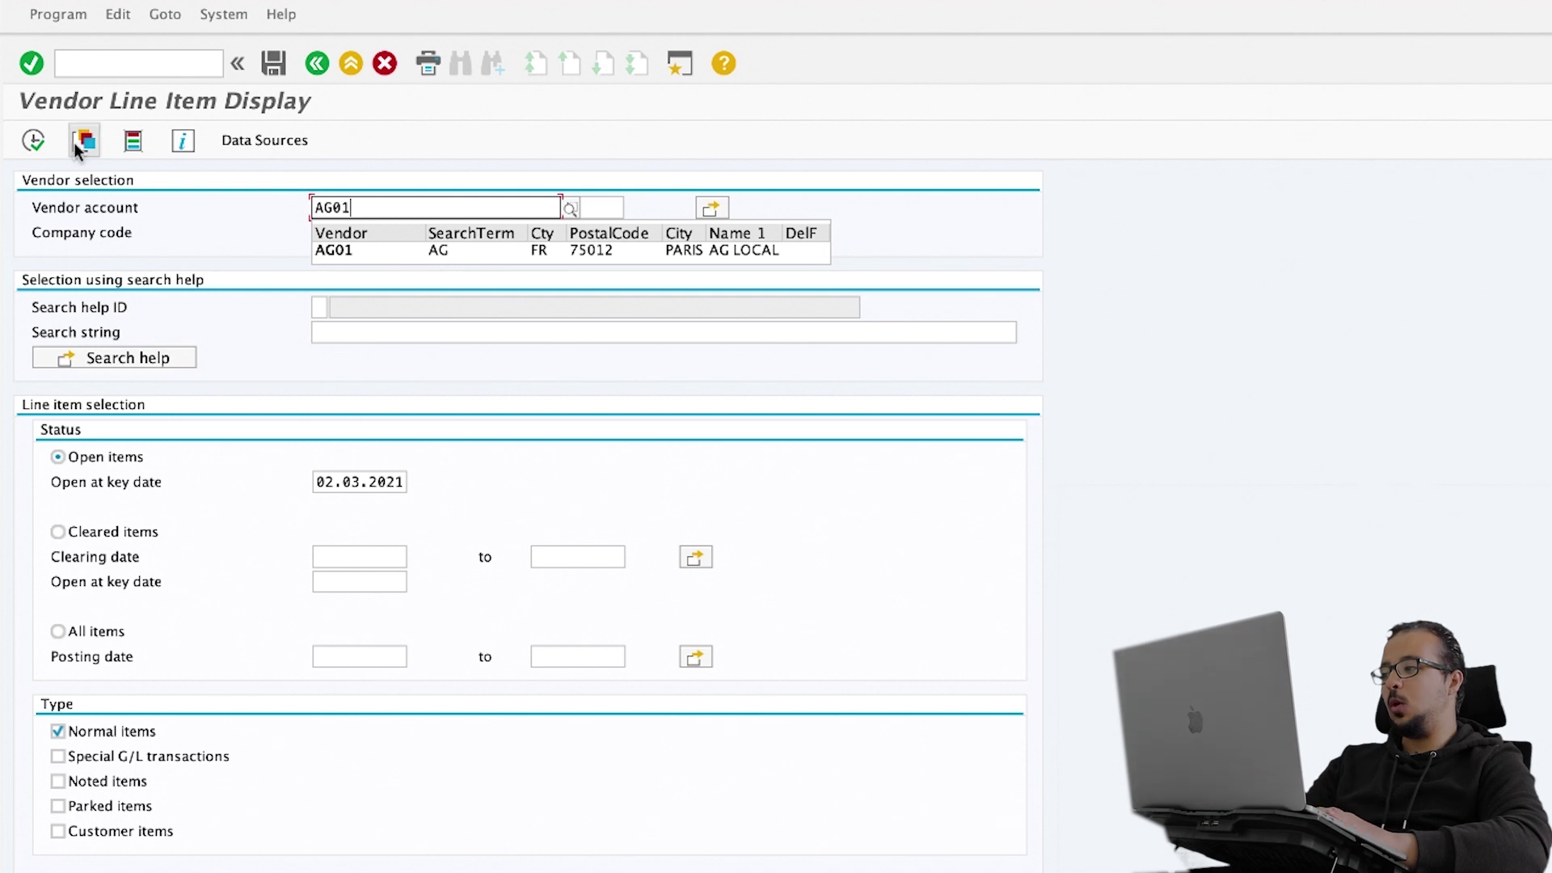
click(34, 142)
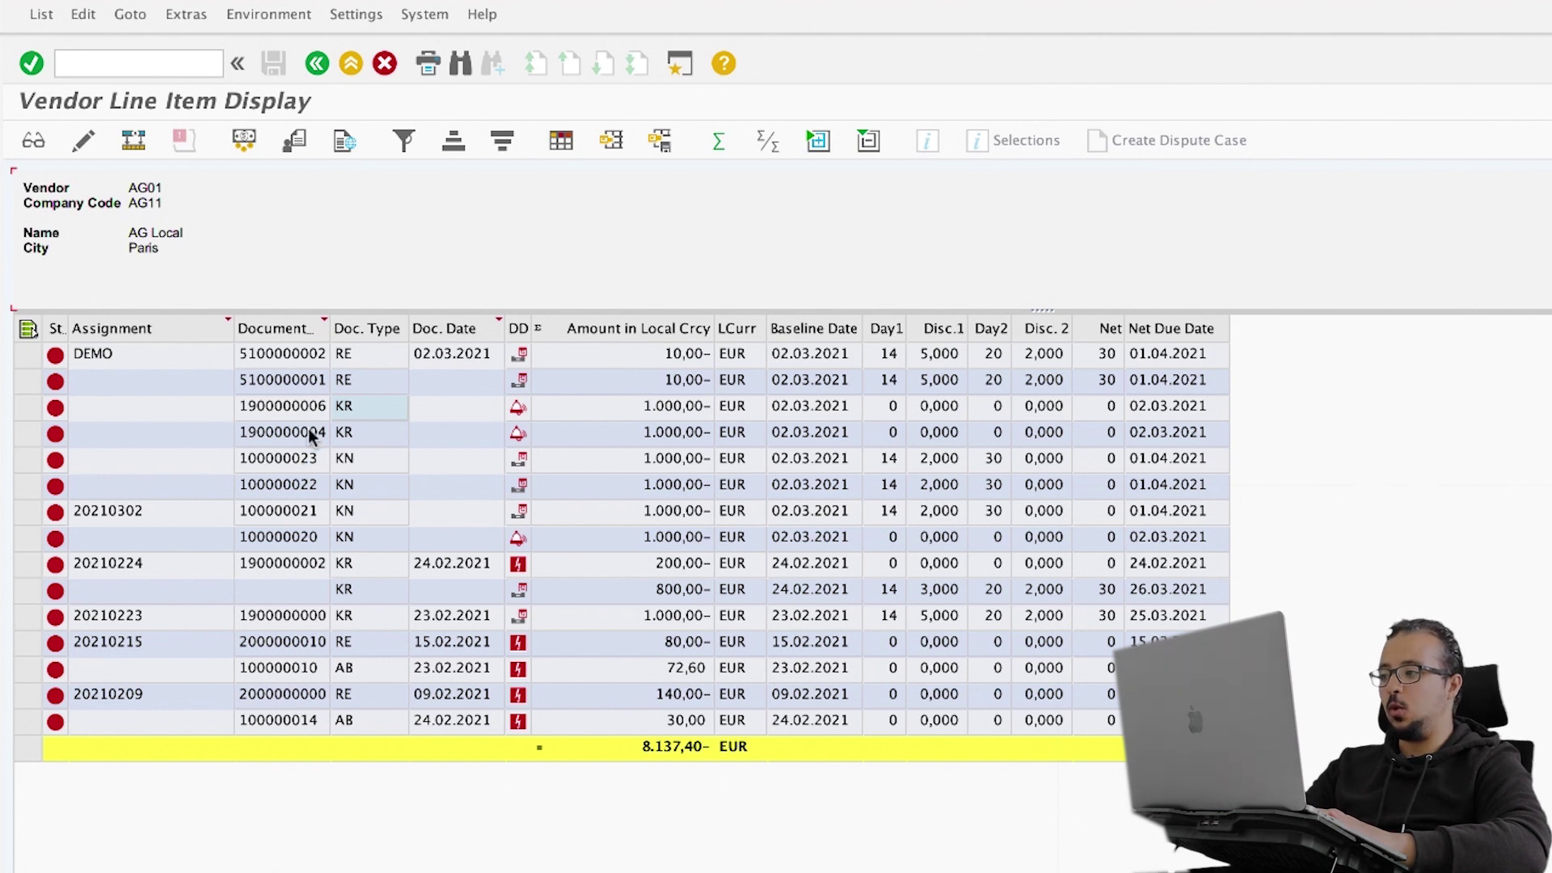
click(275, 480)
click(288, 468)
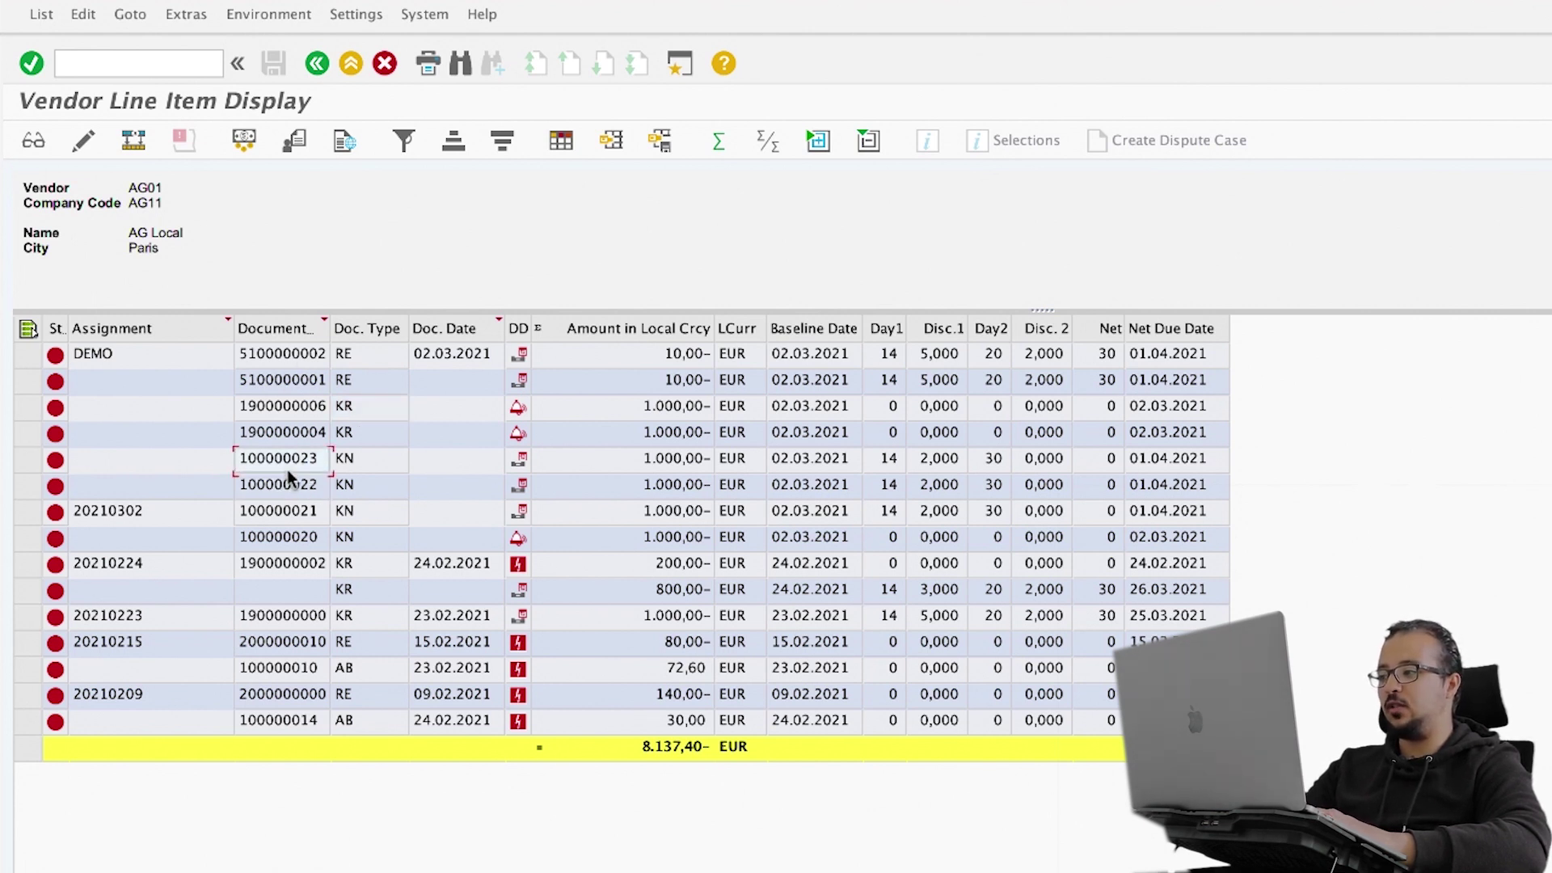
click(360, 409)
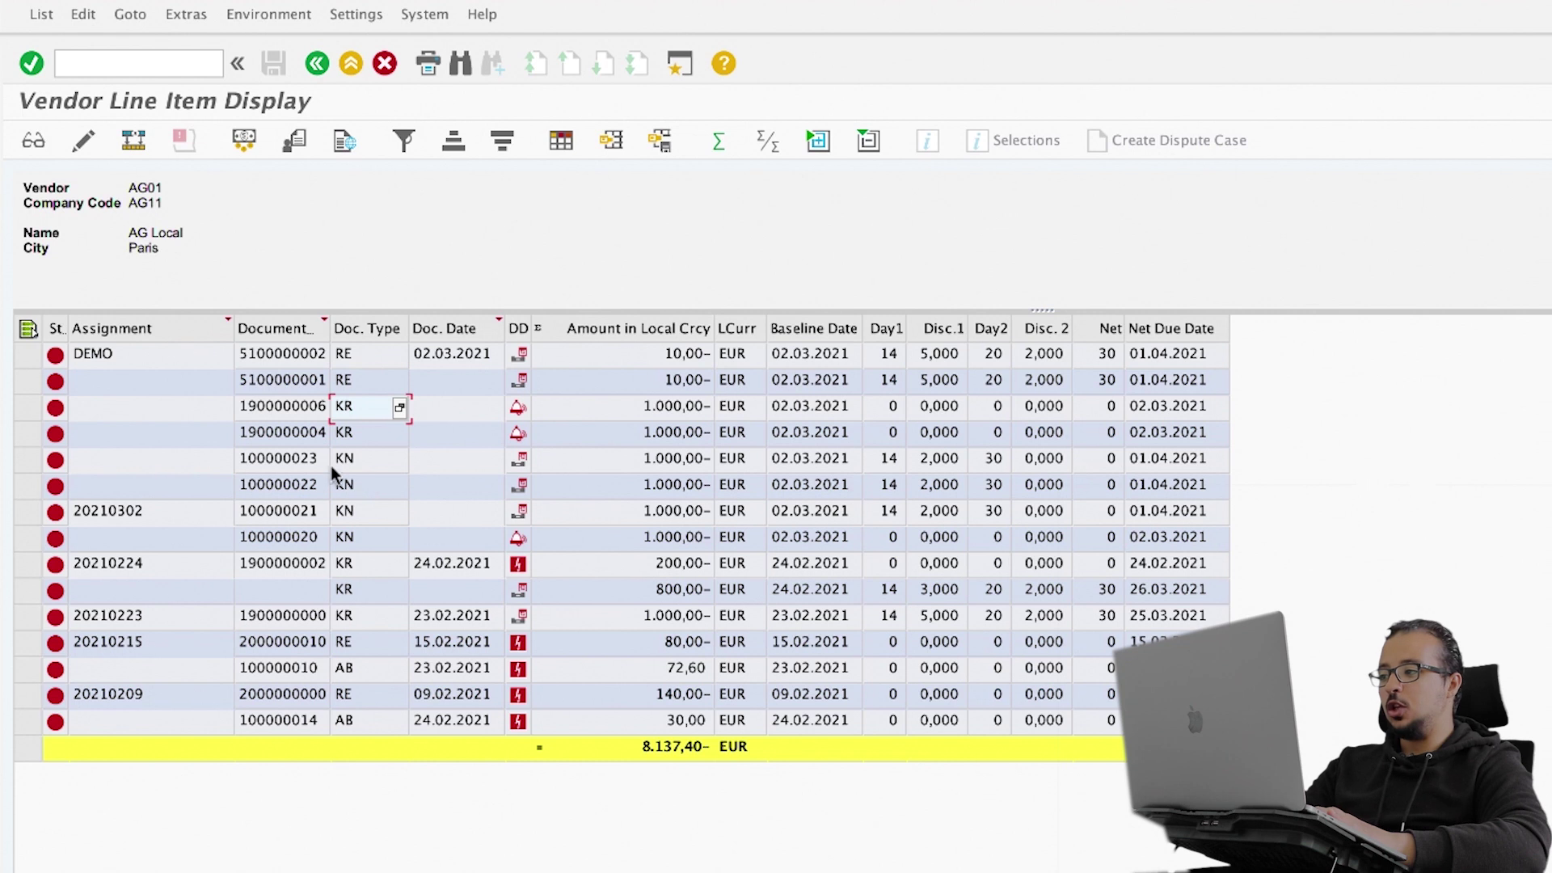
click(295, 408)
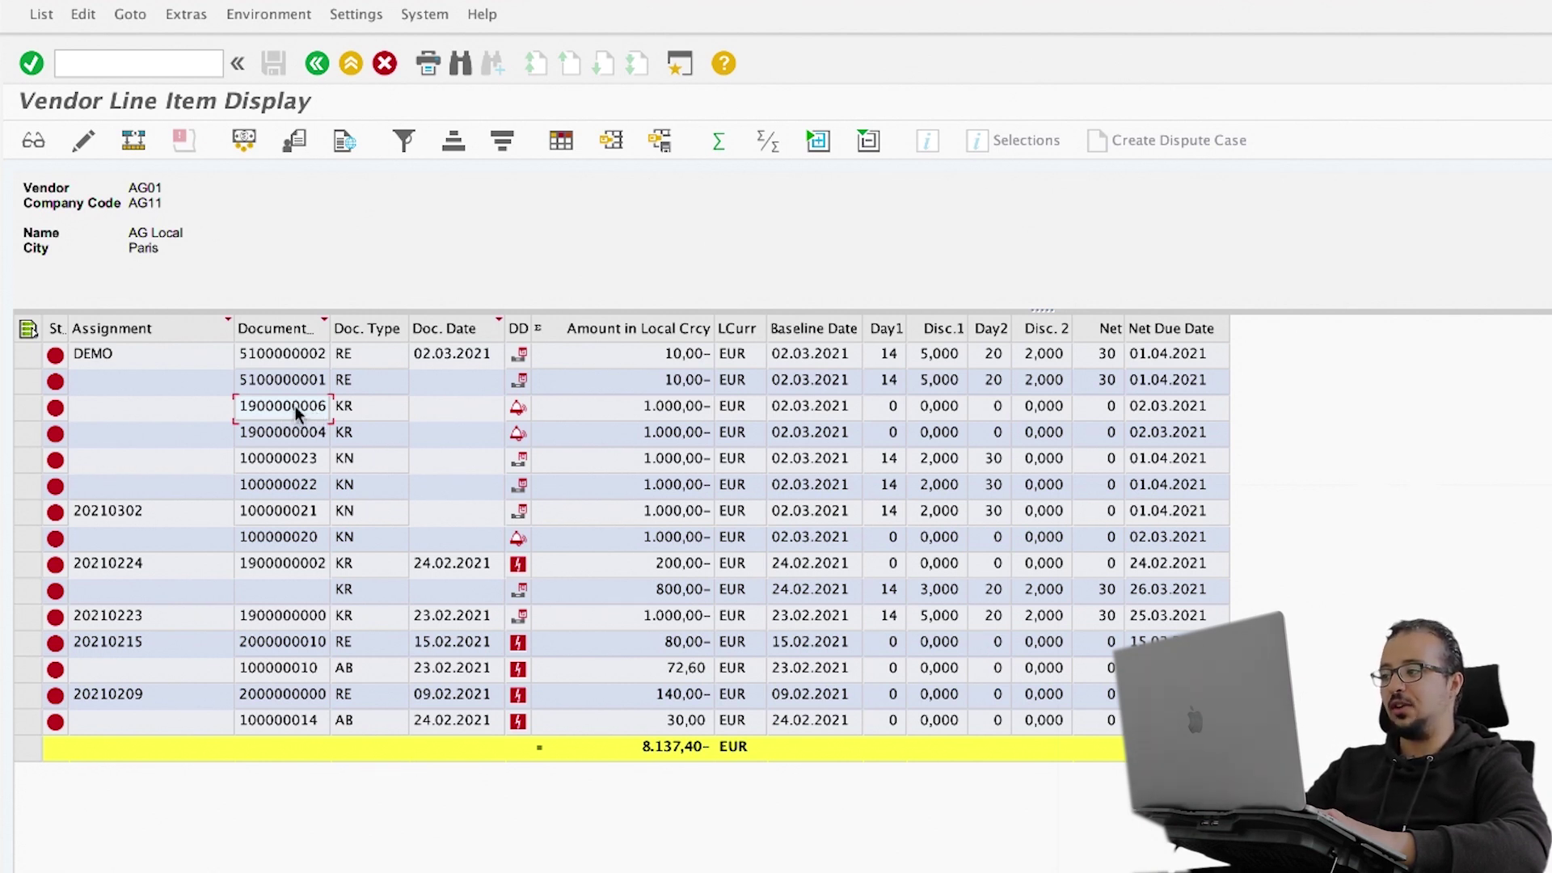
Step: Open transaction F-53 in a new session and set the payment's document date to 02.03.2021
click(164, 58)
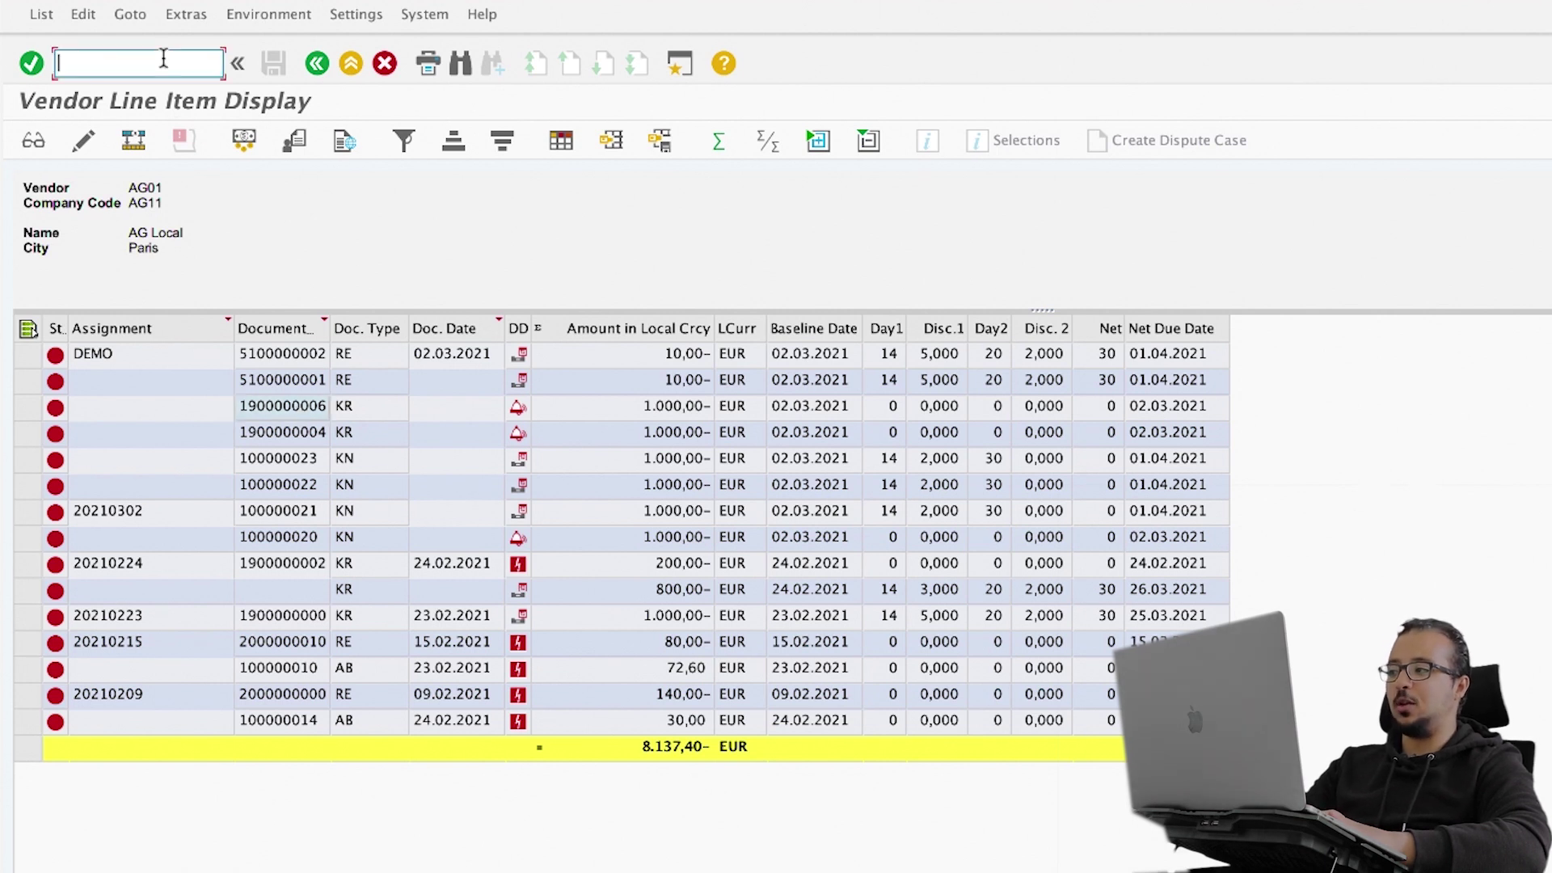
text(/o)
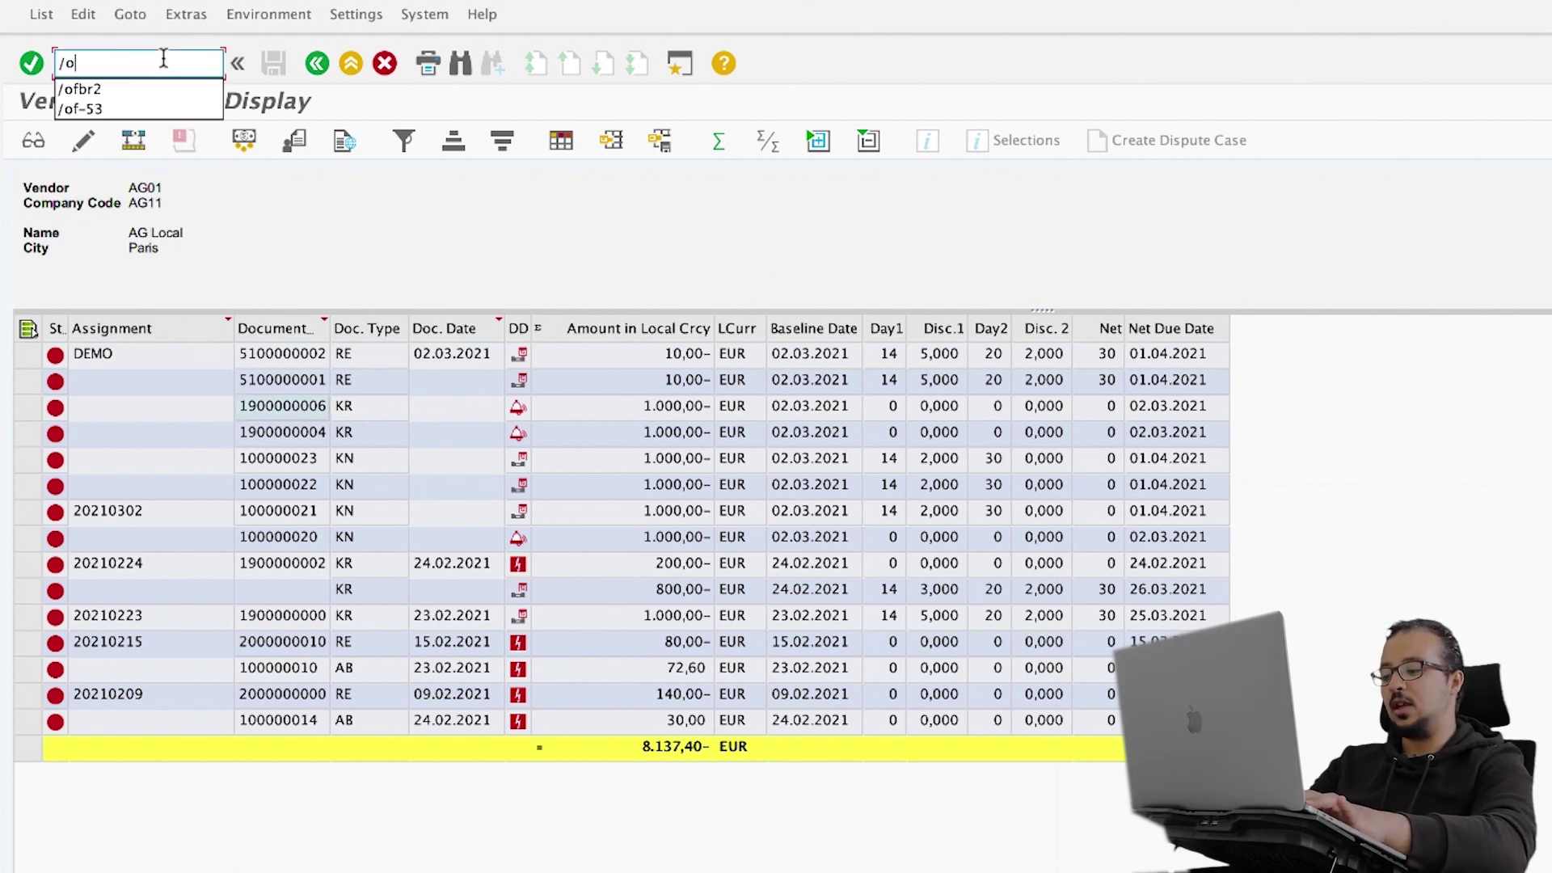
text(f-)
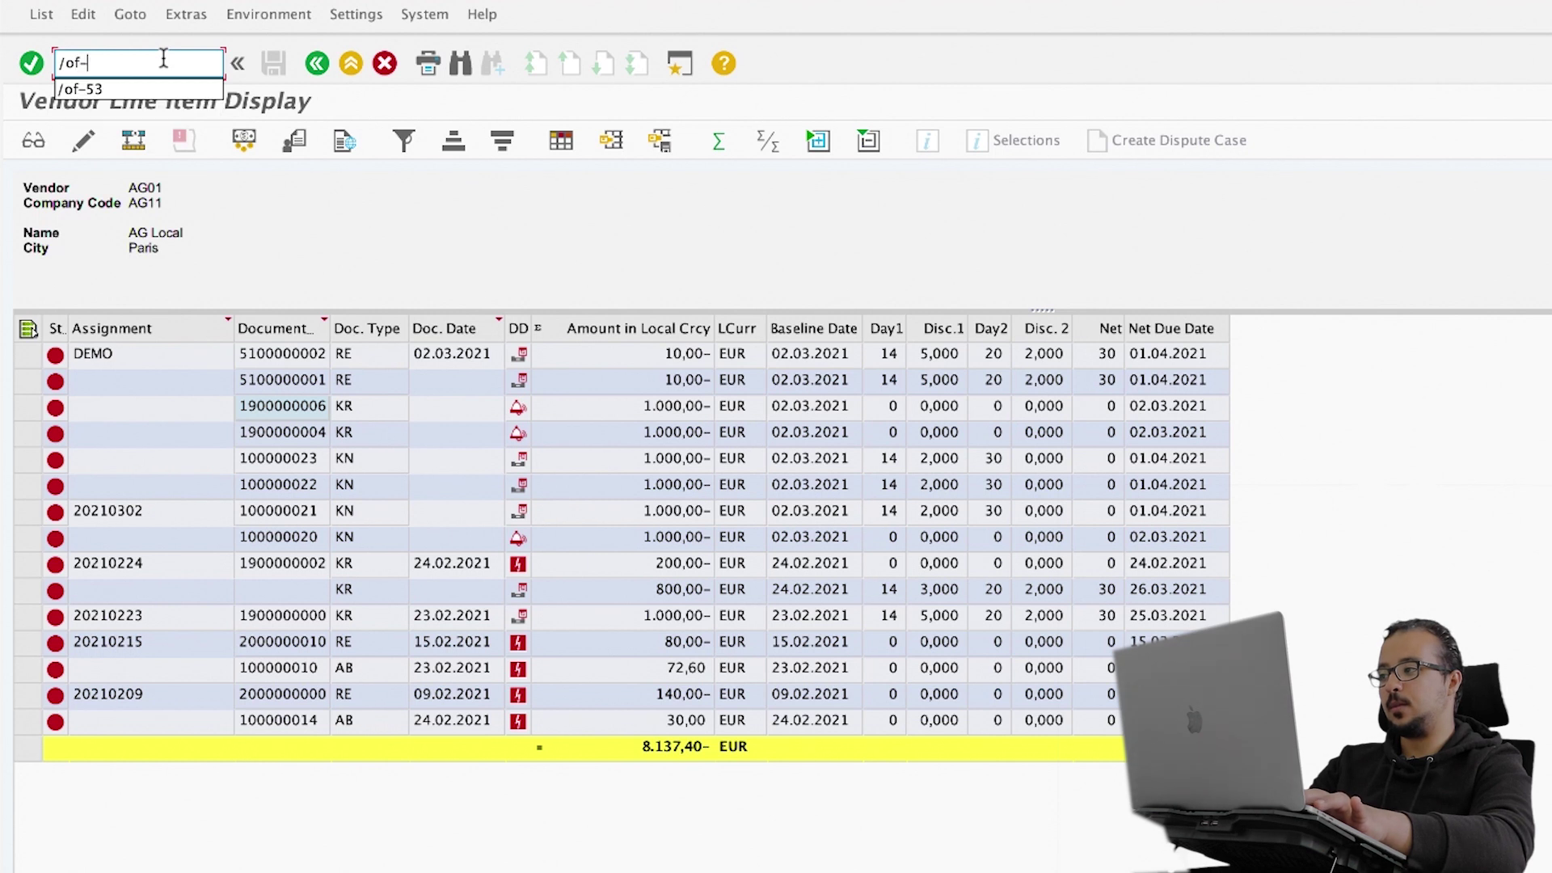
text(53)
key(Return)
text(02032021)
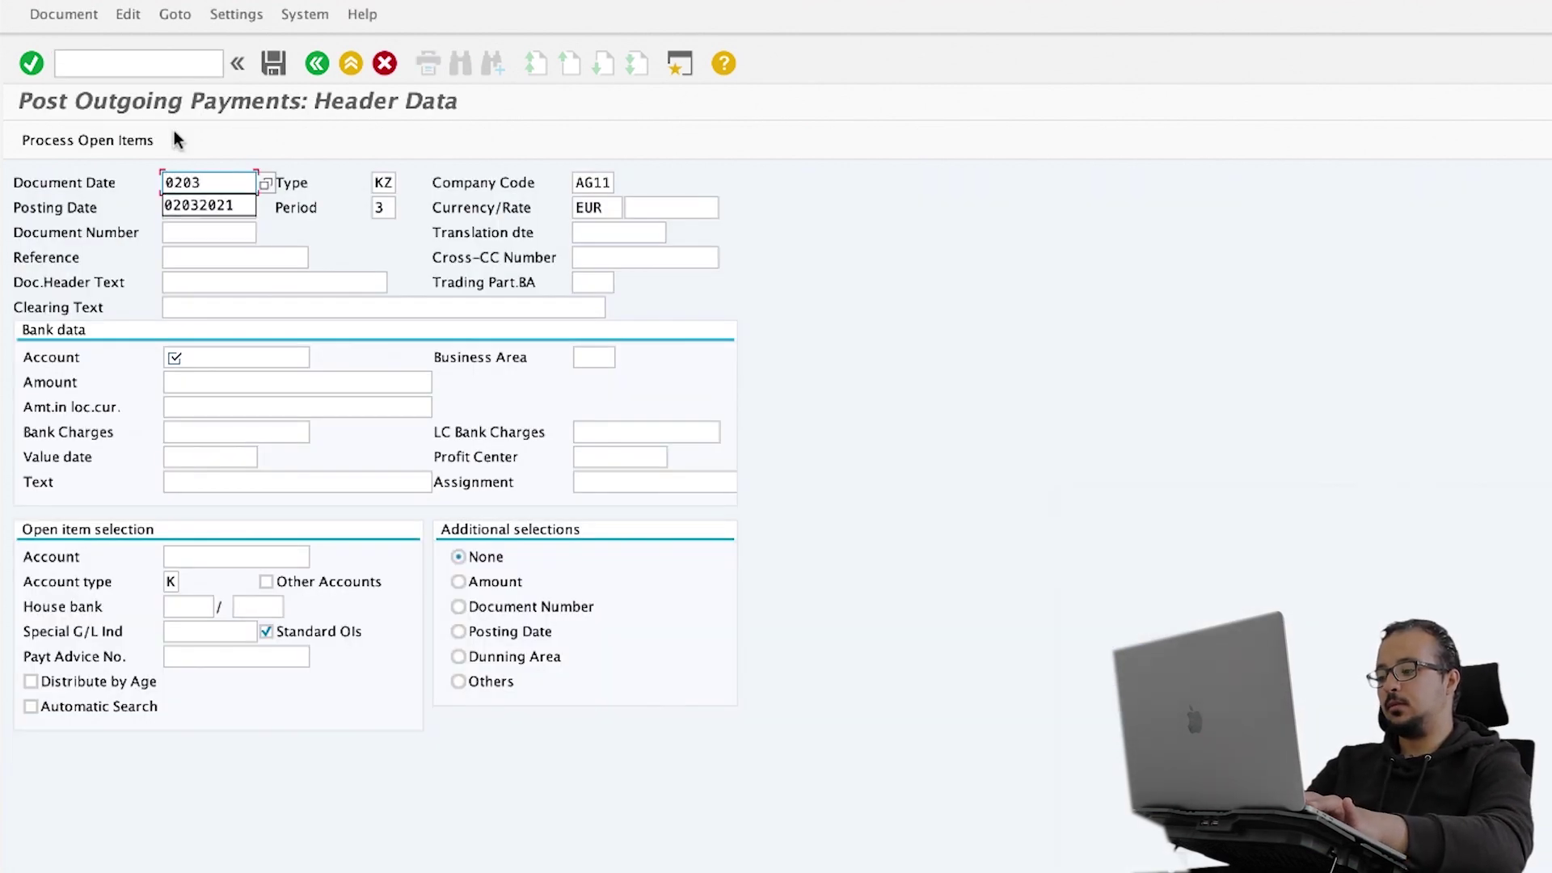
Step: Enter bank account 113102, amount 980, value date 02.03.2021 and vendor AG01, and bring up the vendor's open items
click(208, 356)
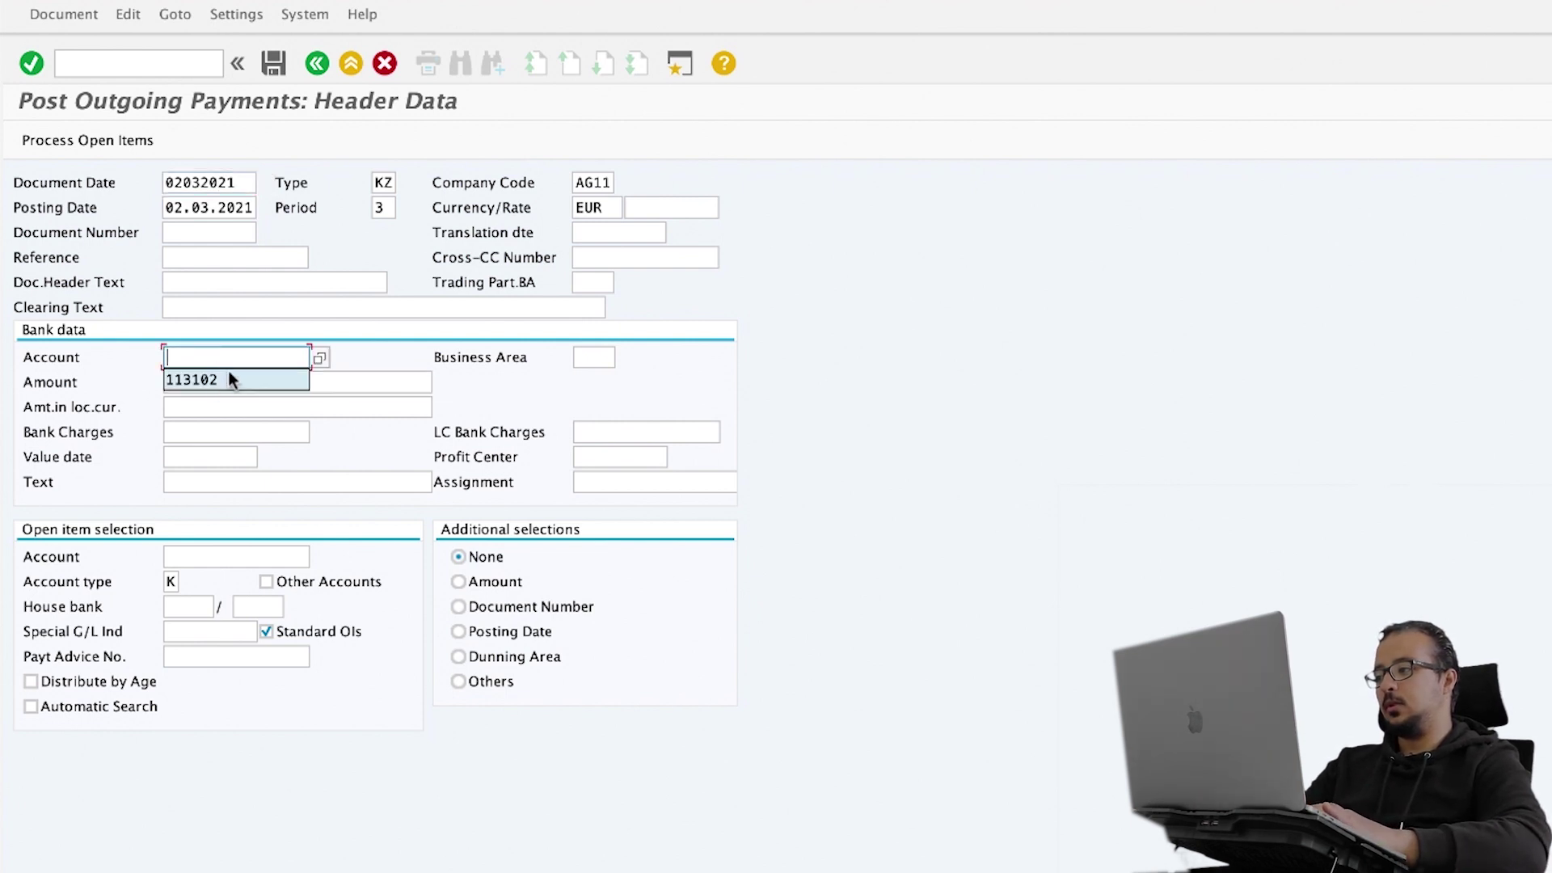
click(227, 375)
click(201, 556)
text(ag01)
click(212, 453)
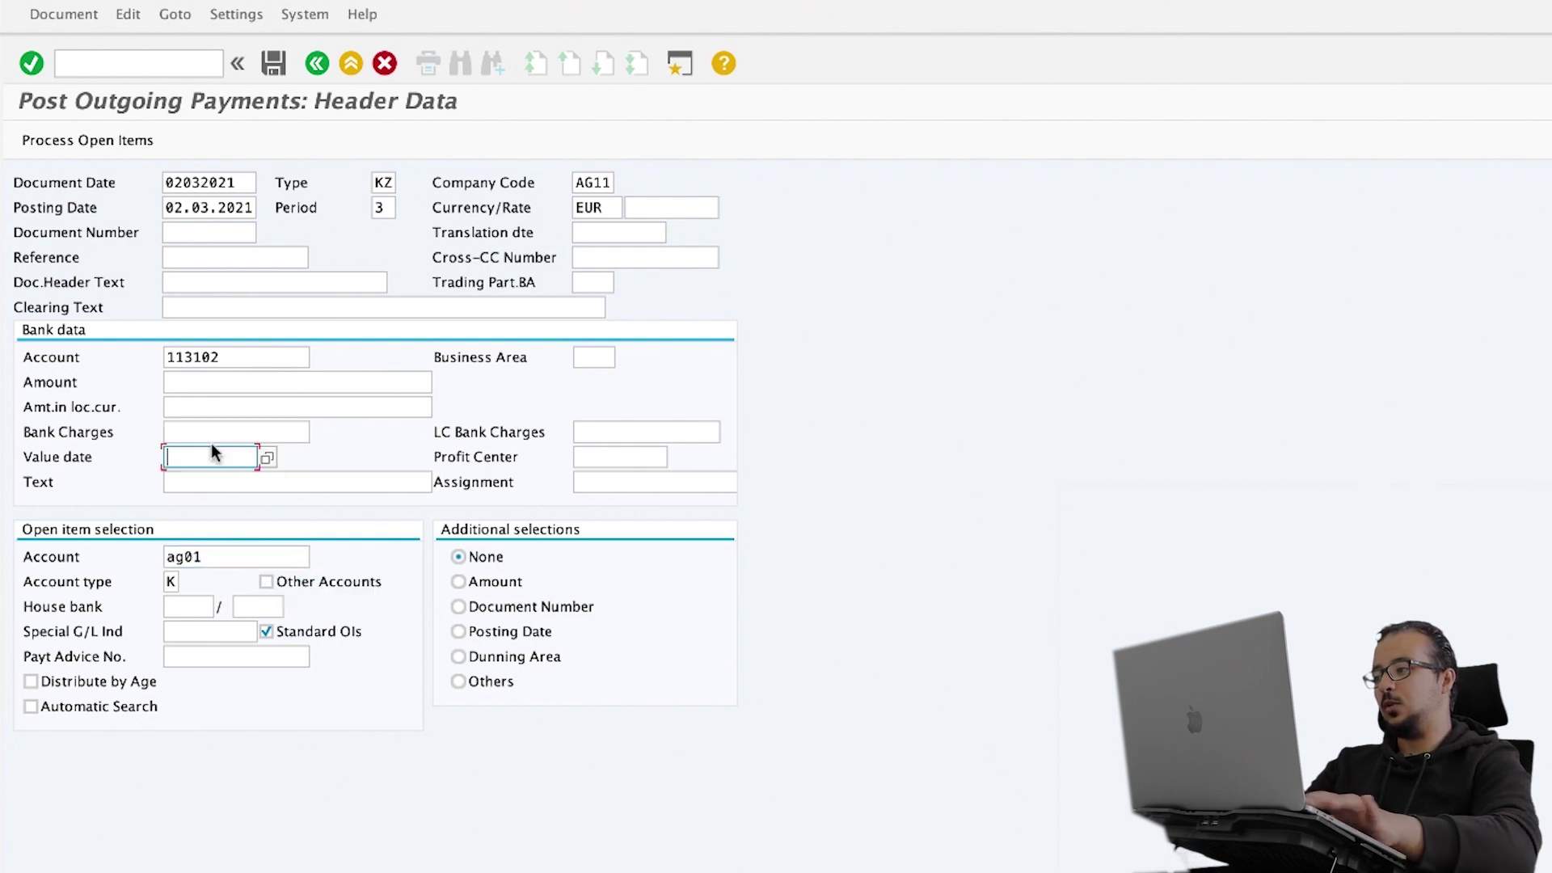
text(02032021)
click(220, 387)
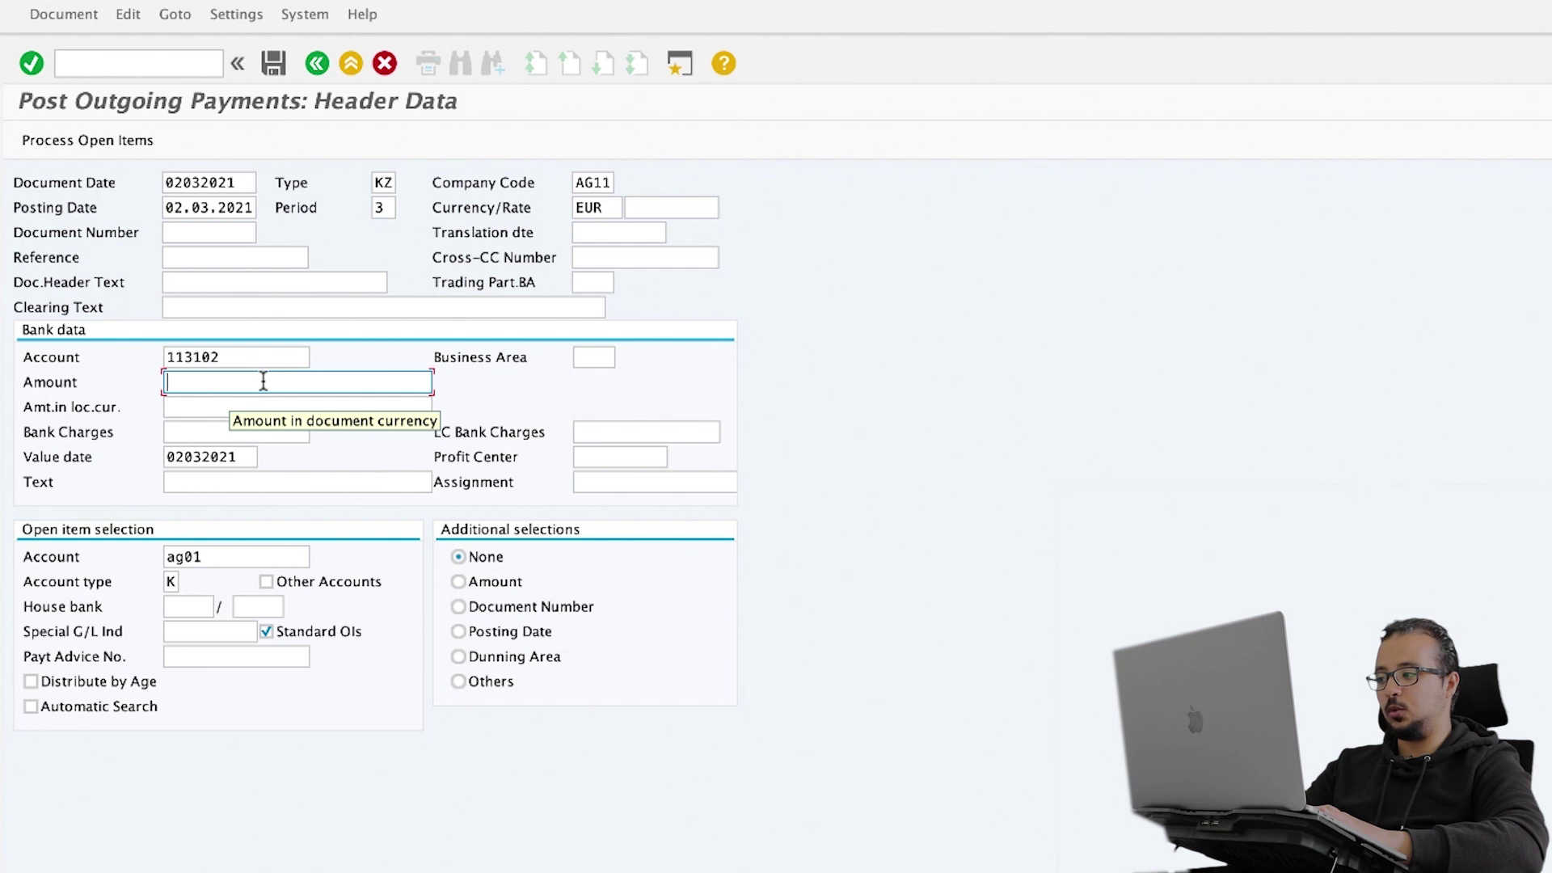
text(20)
key(BackSpace)
key(BackSpace)
text(980)
key(Return)
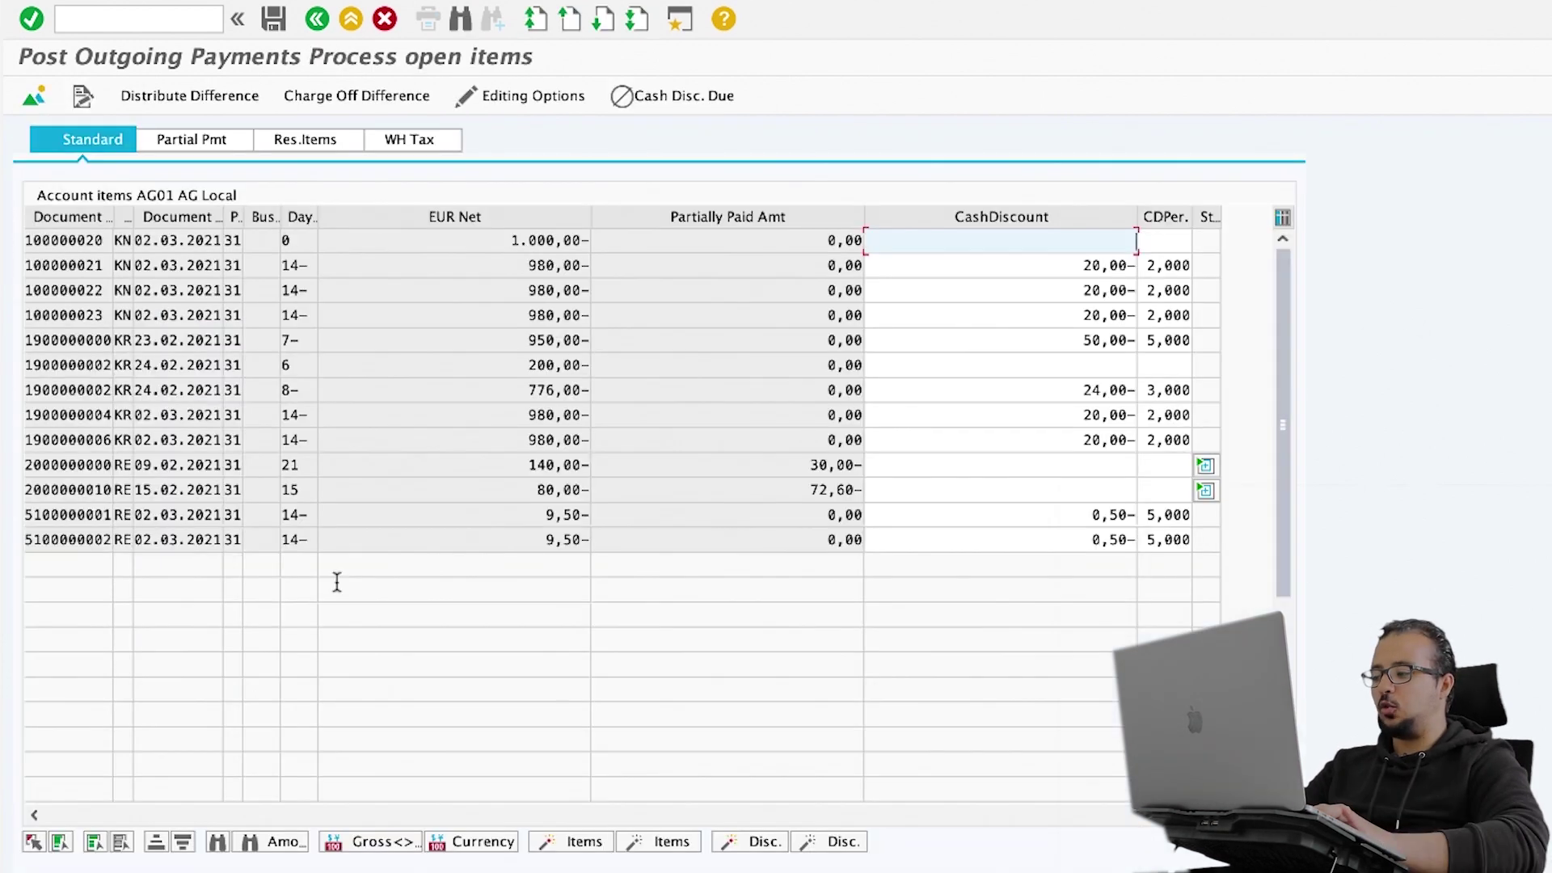
click(216, 841)
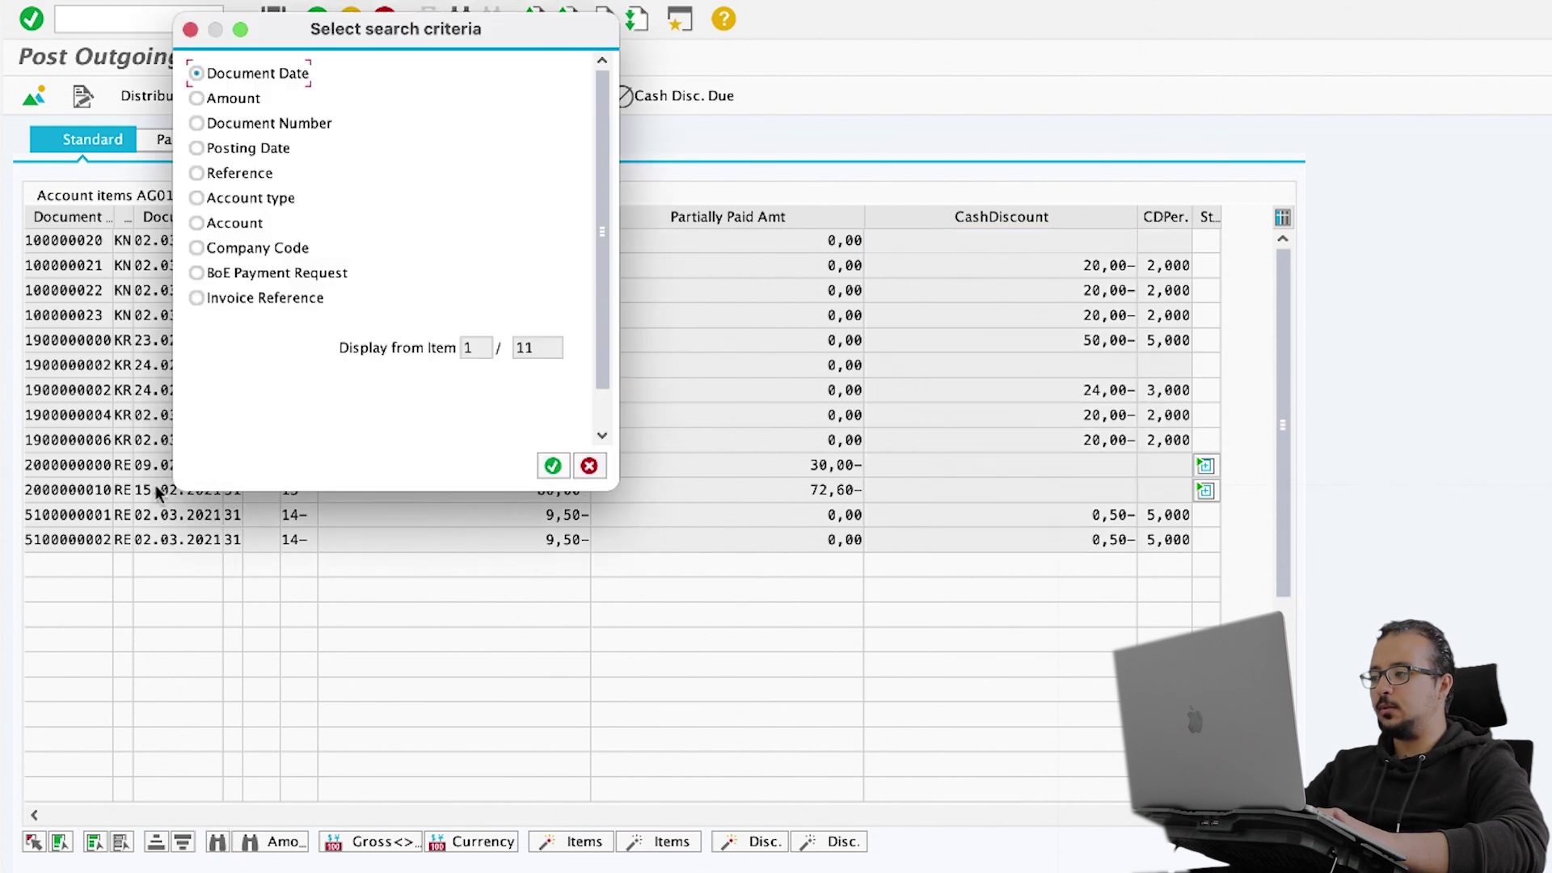
key(Return)
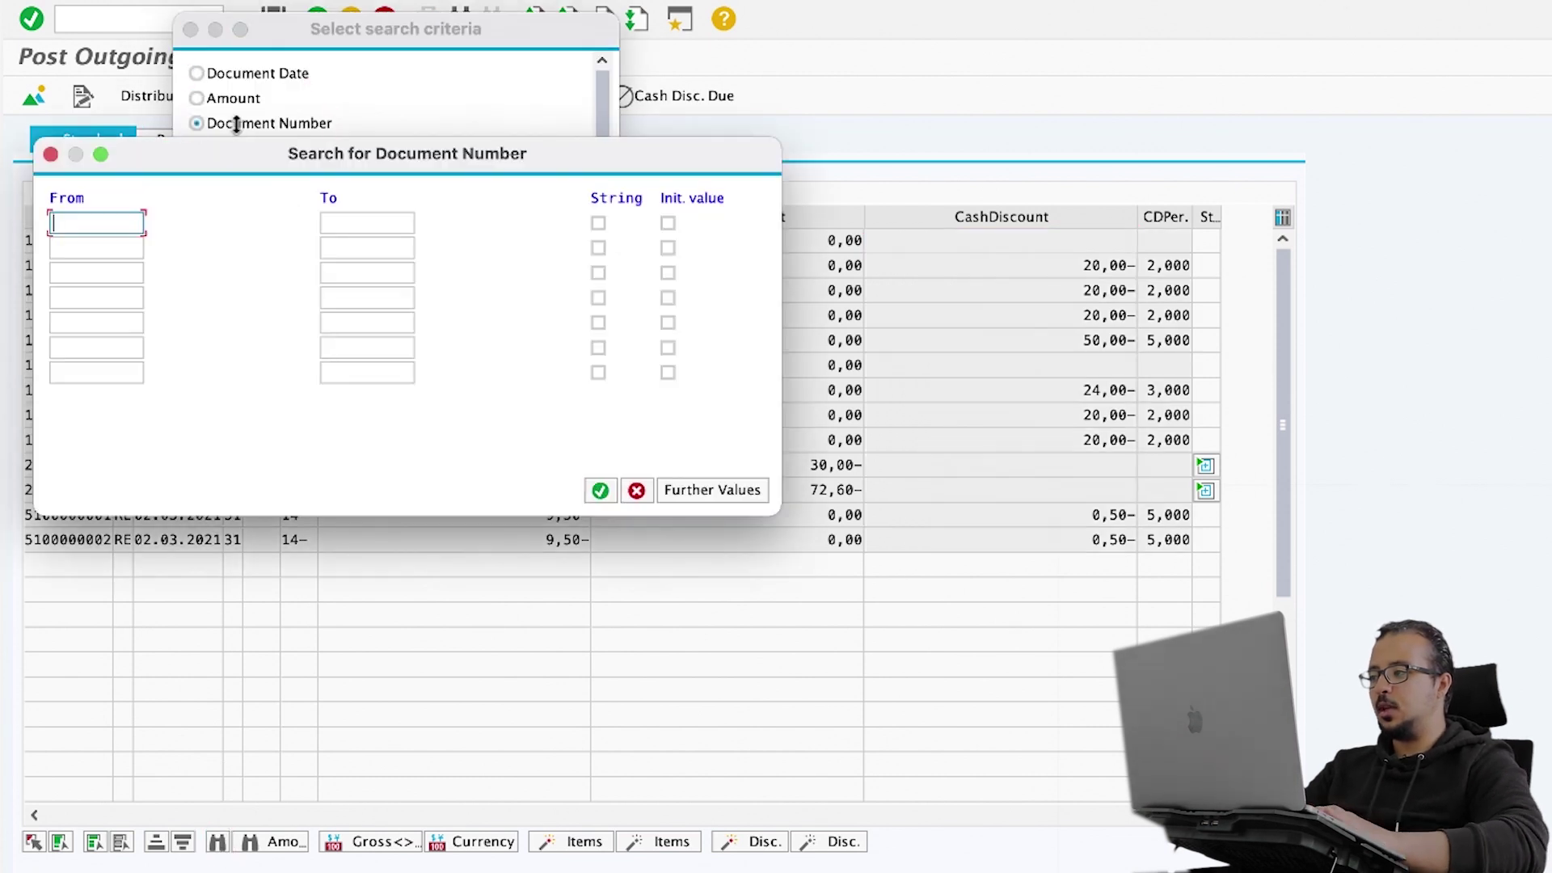
text(1900000006)
key(Return)
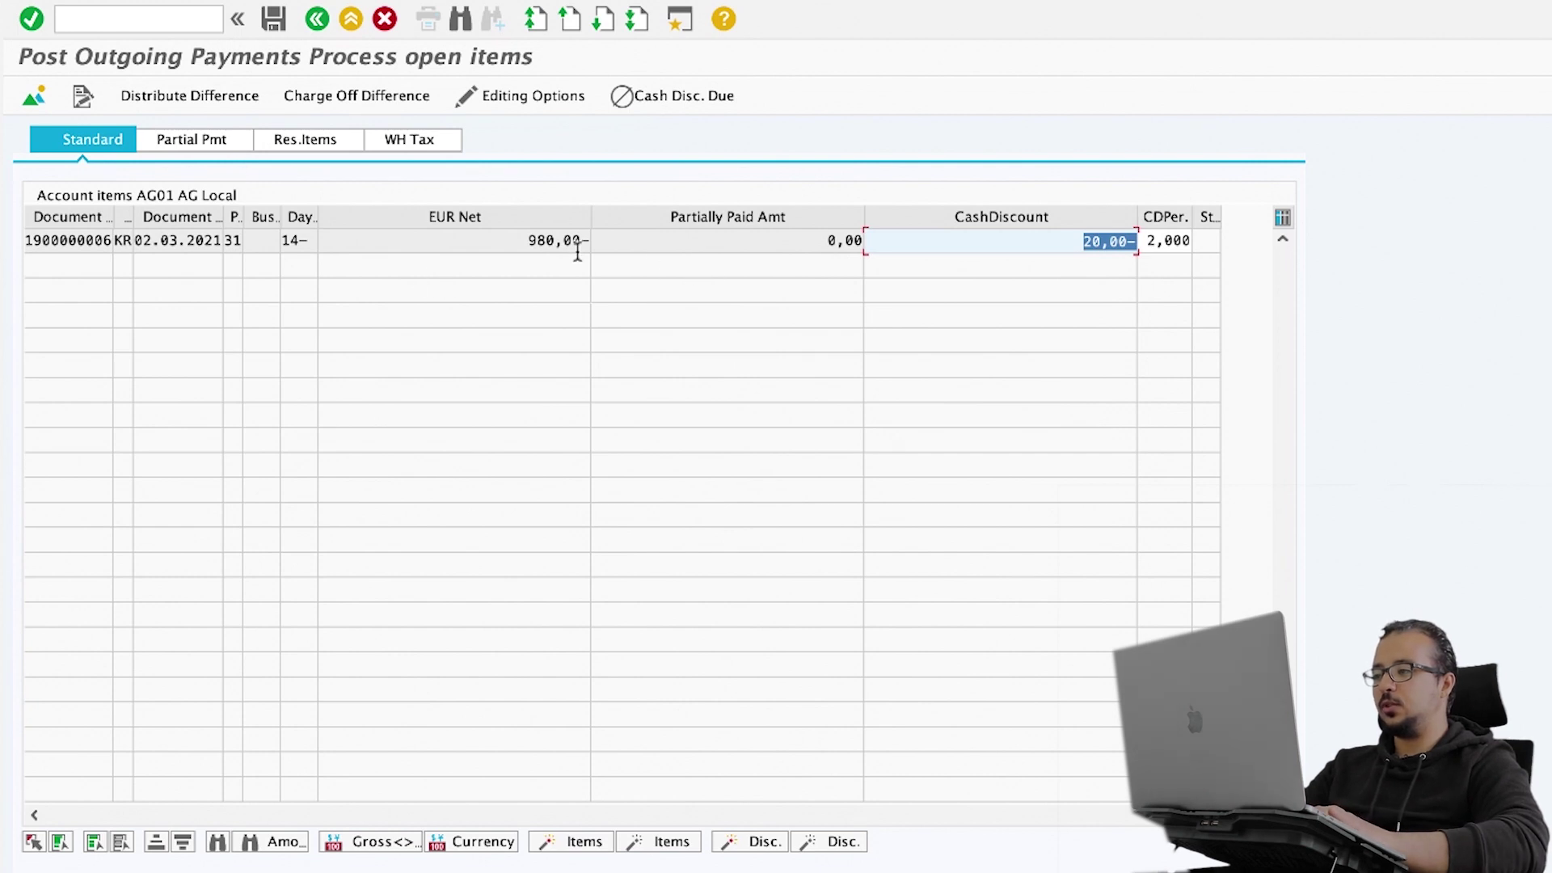
click(510, 241)
double_click(510, 241)
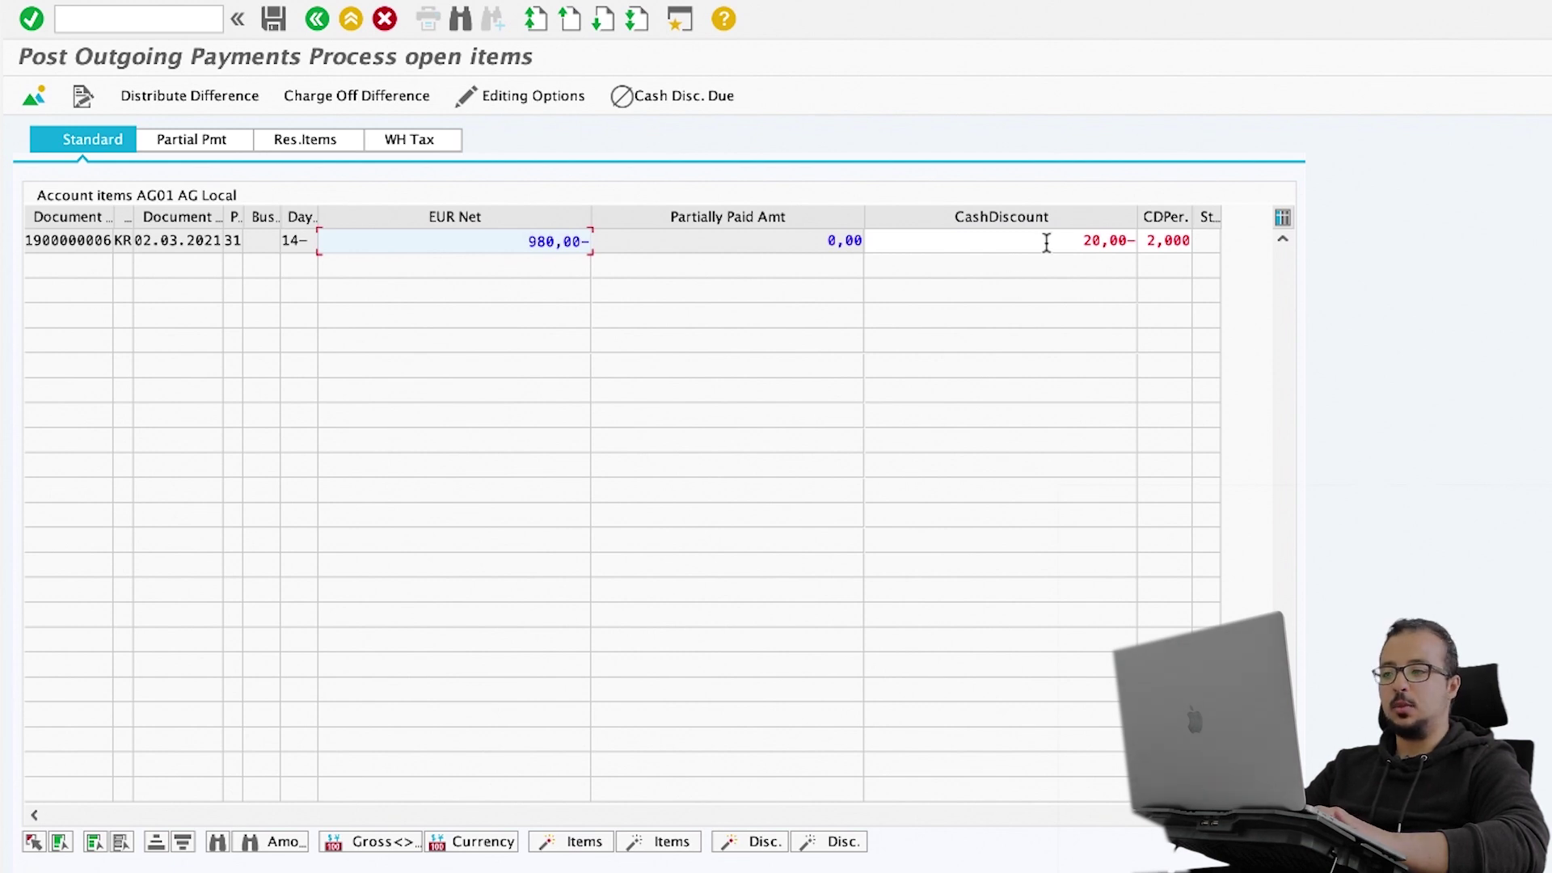
Step: Post the outgoing payment including the item's cash discount and display the posted payment document
drag(1057, 242, 1133, 253)
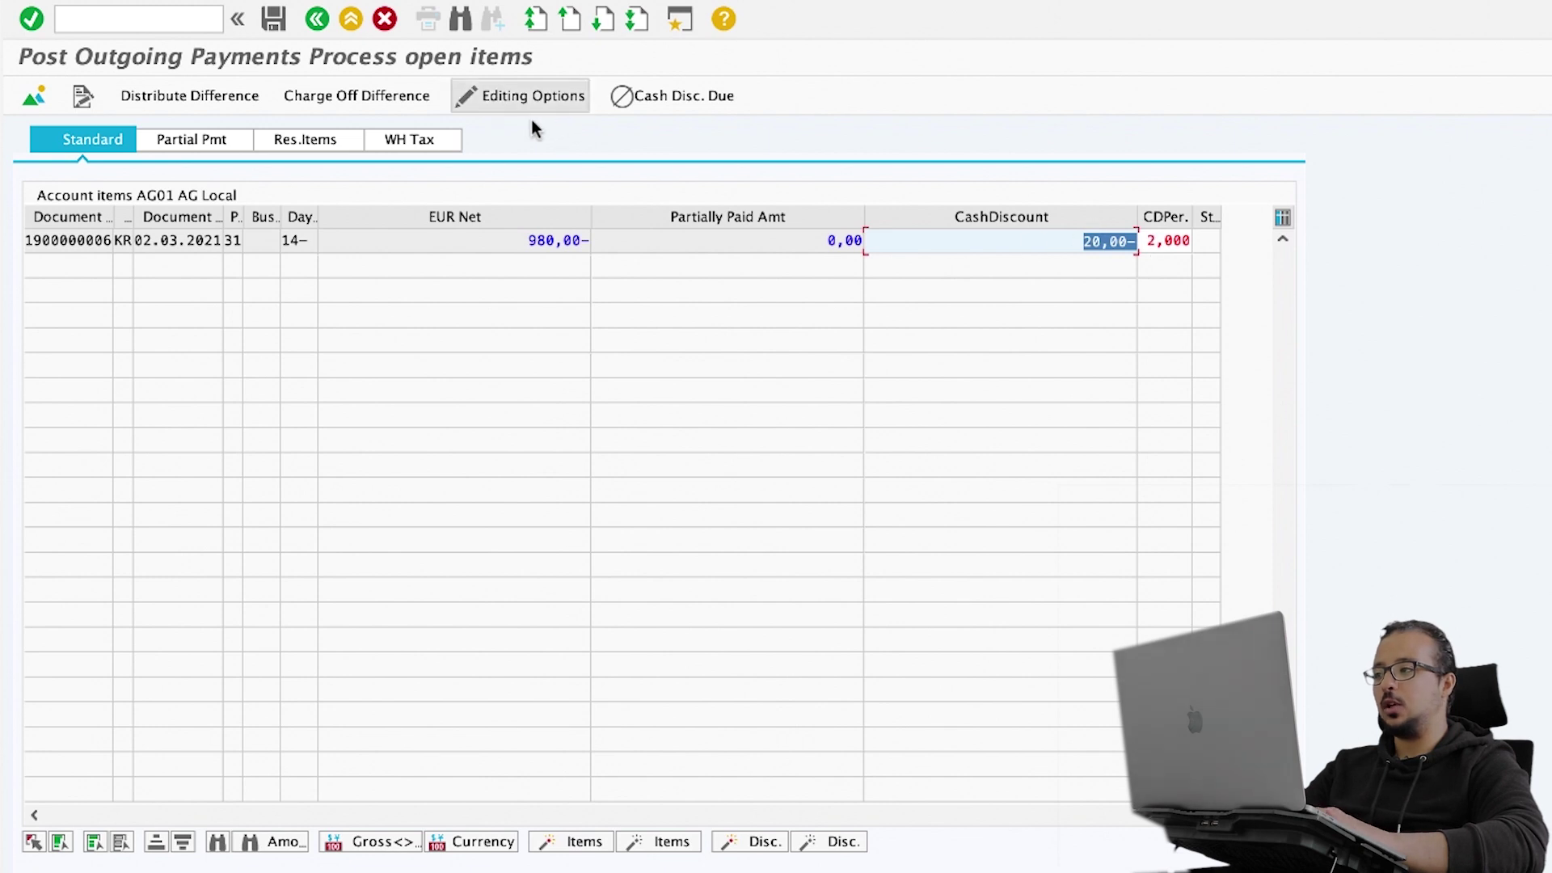
click(274, 19)
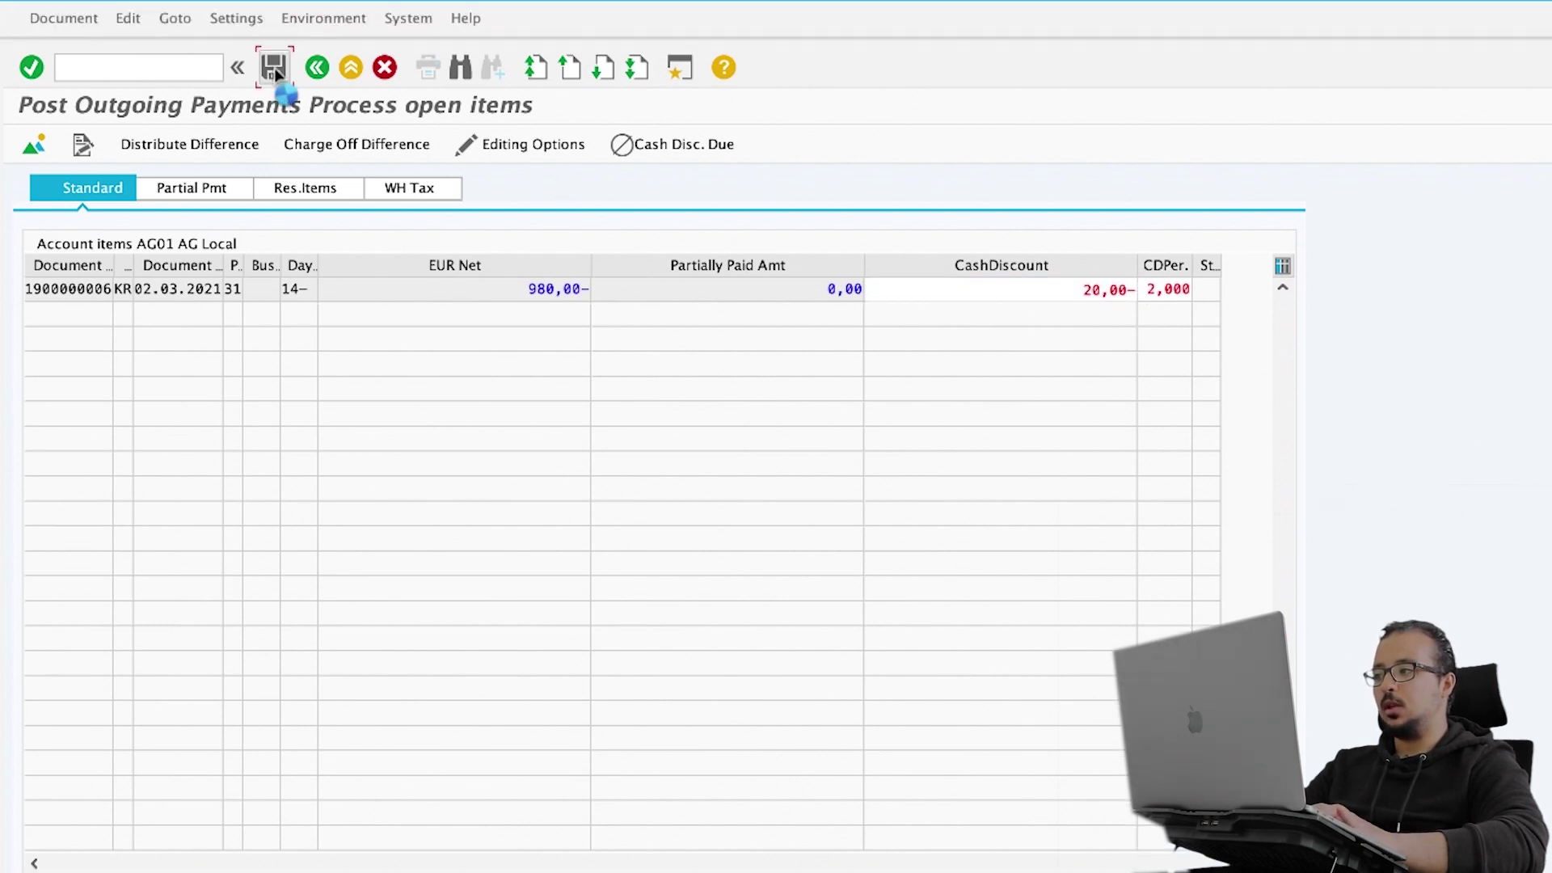
click(65, 18)
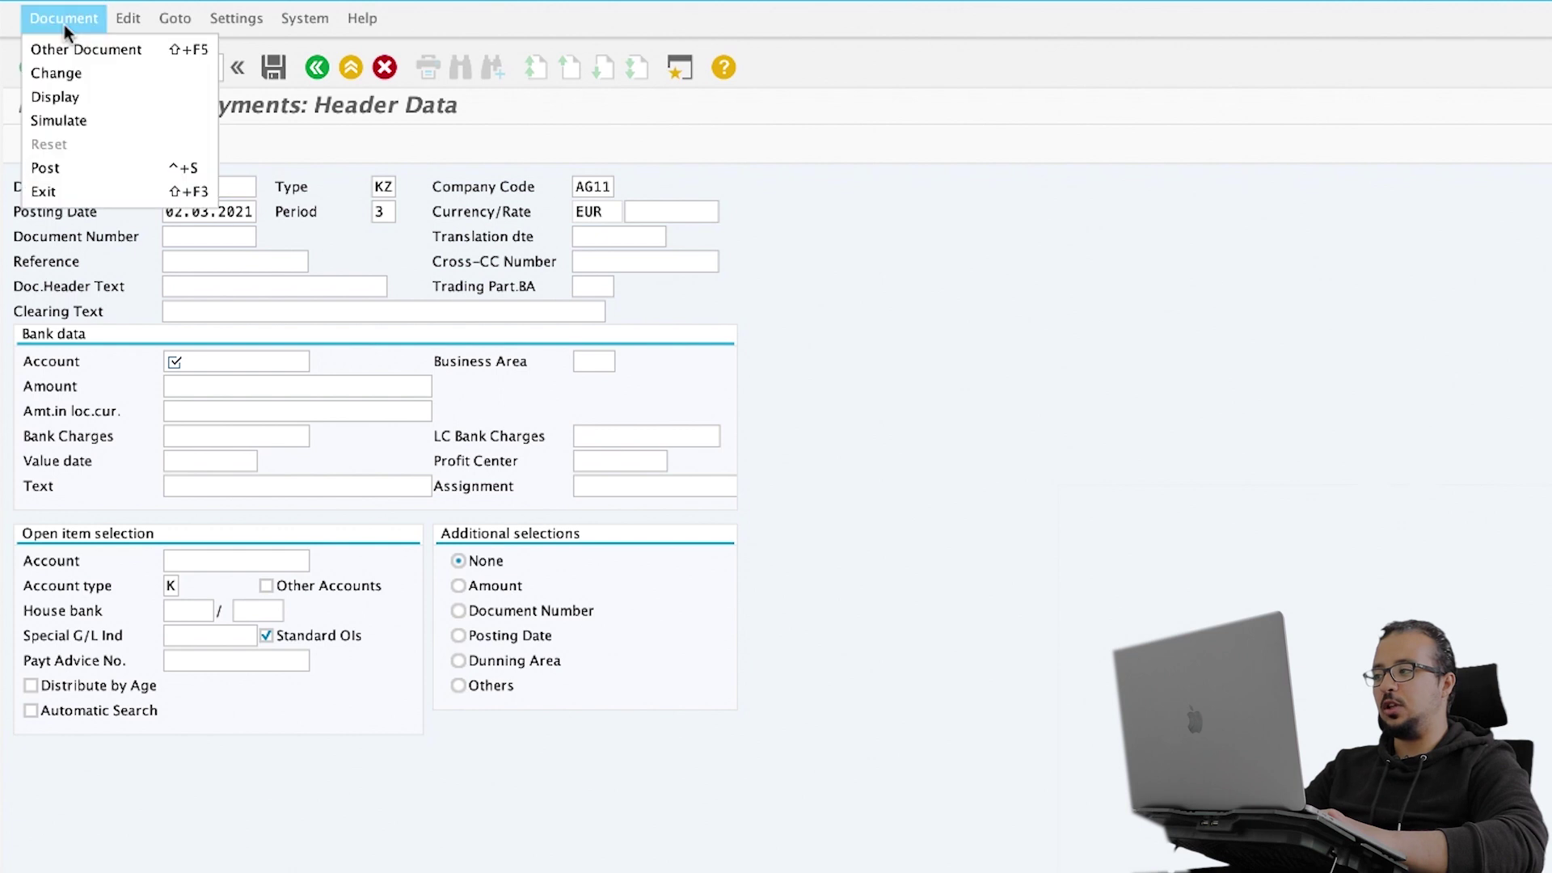
click(62, 96)
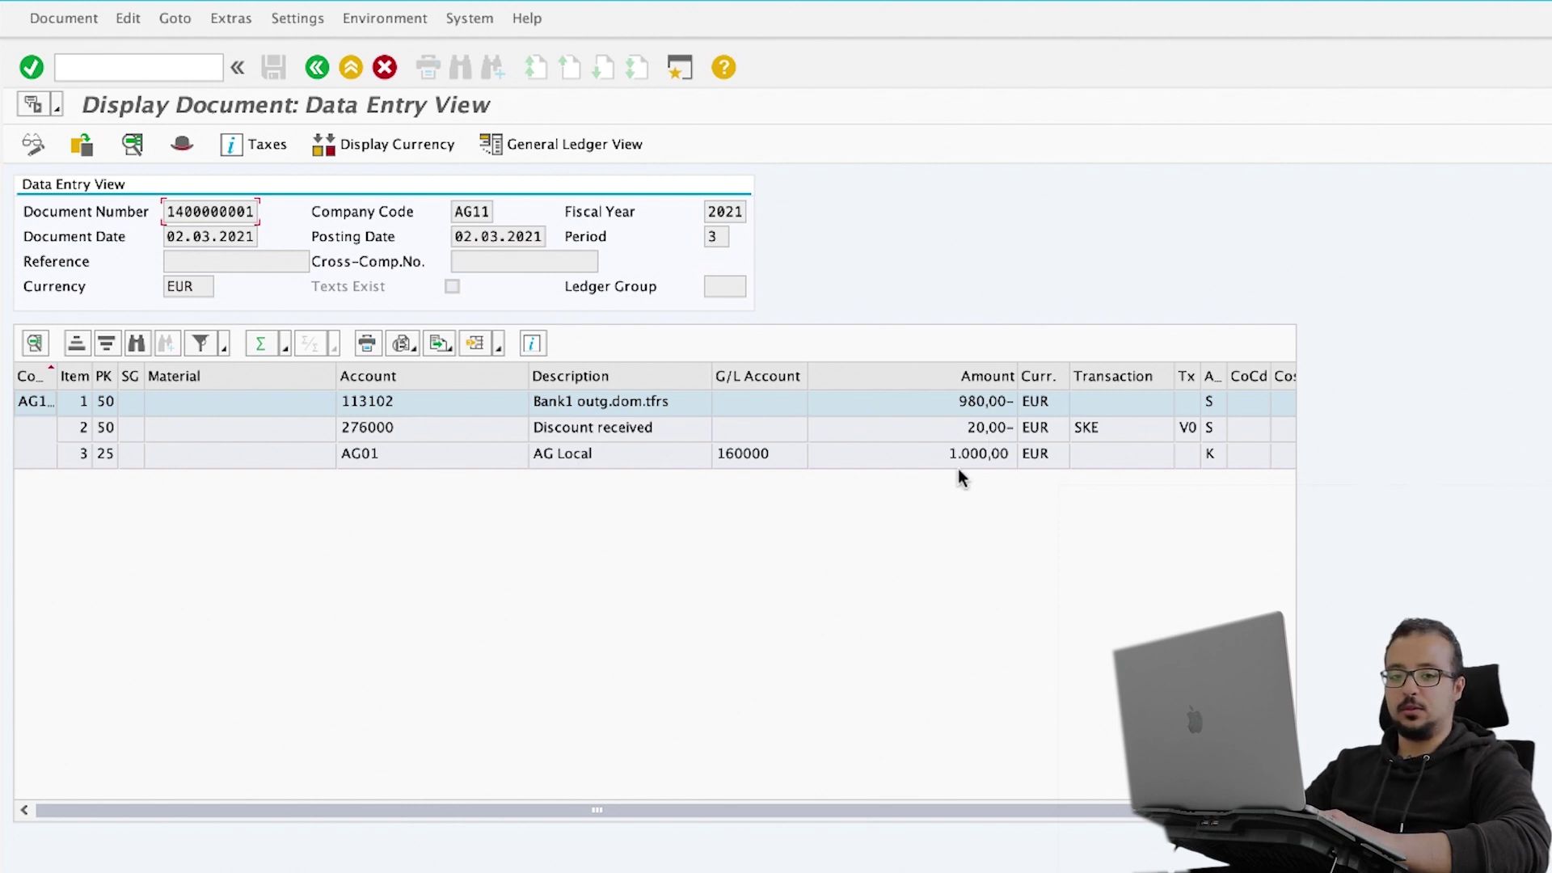
Step: Return to the outgoing payment header and set both the document date and posting date to 02.05.2021
click(319, 66)
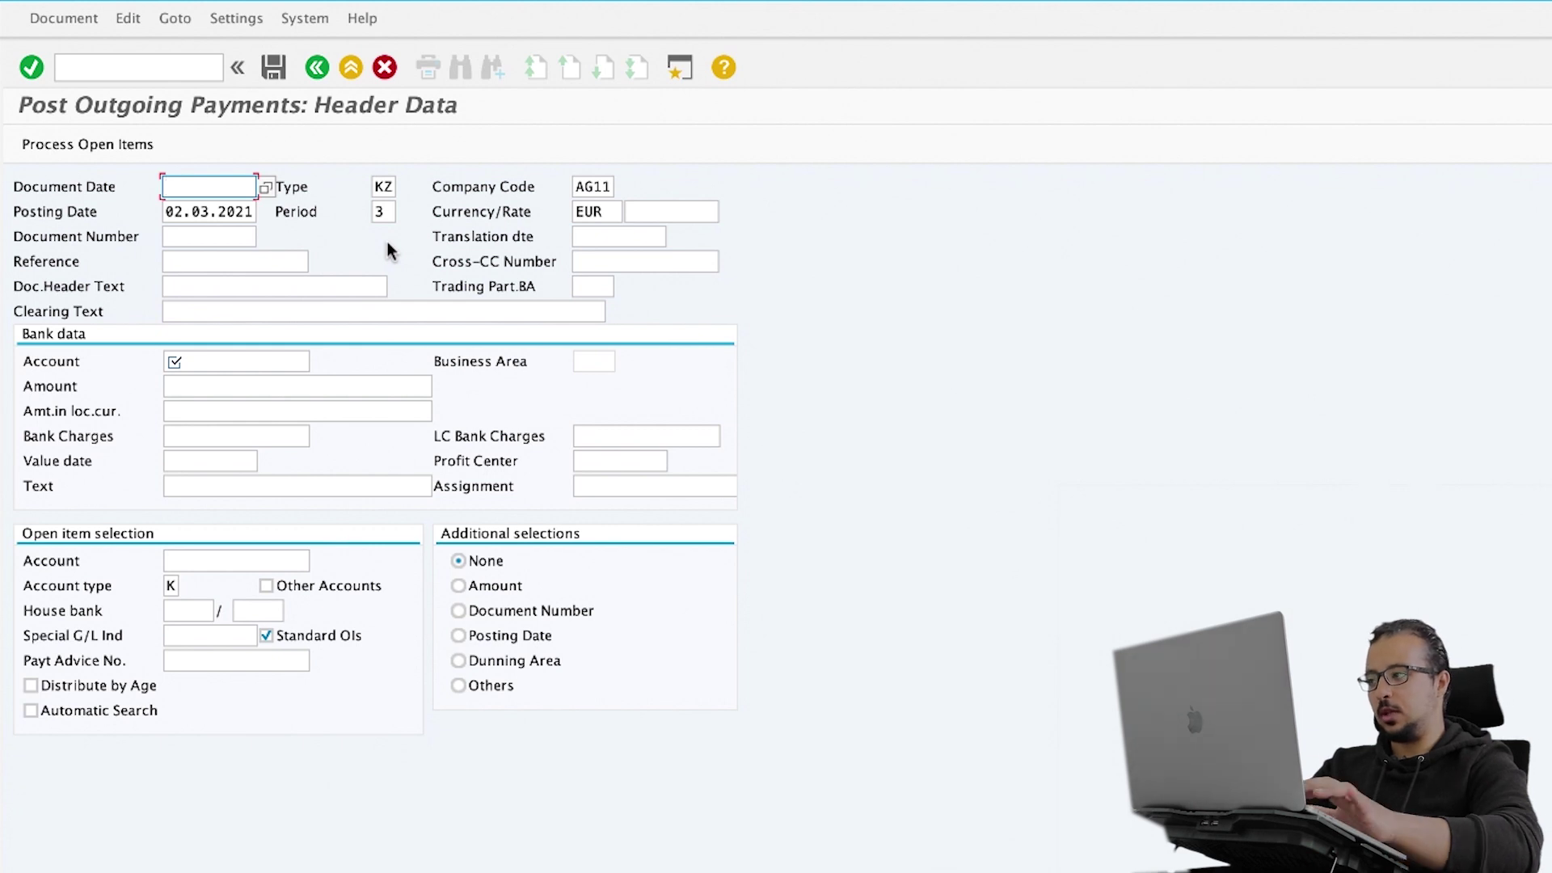
text(0205)
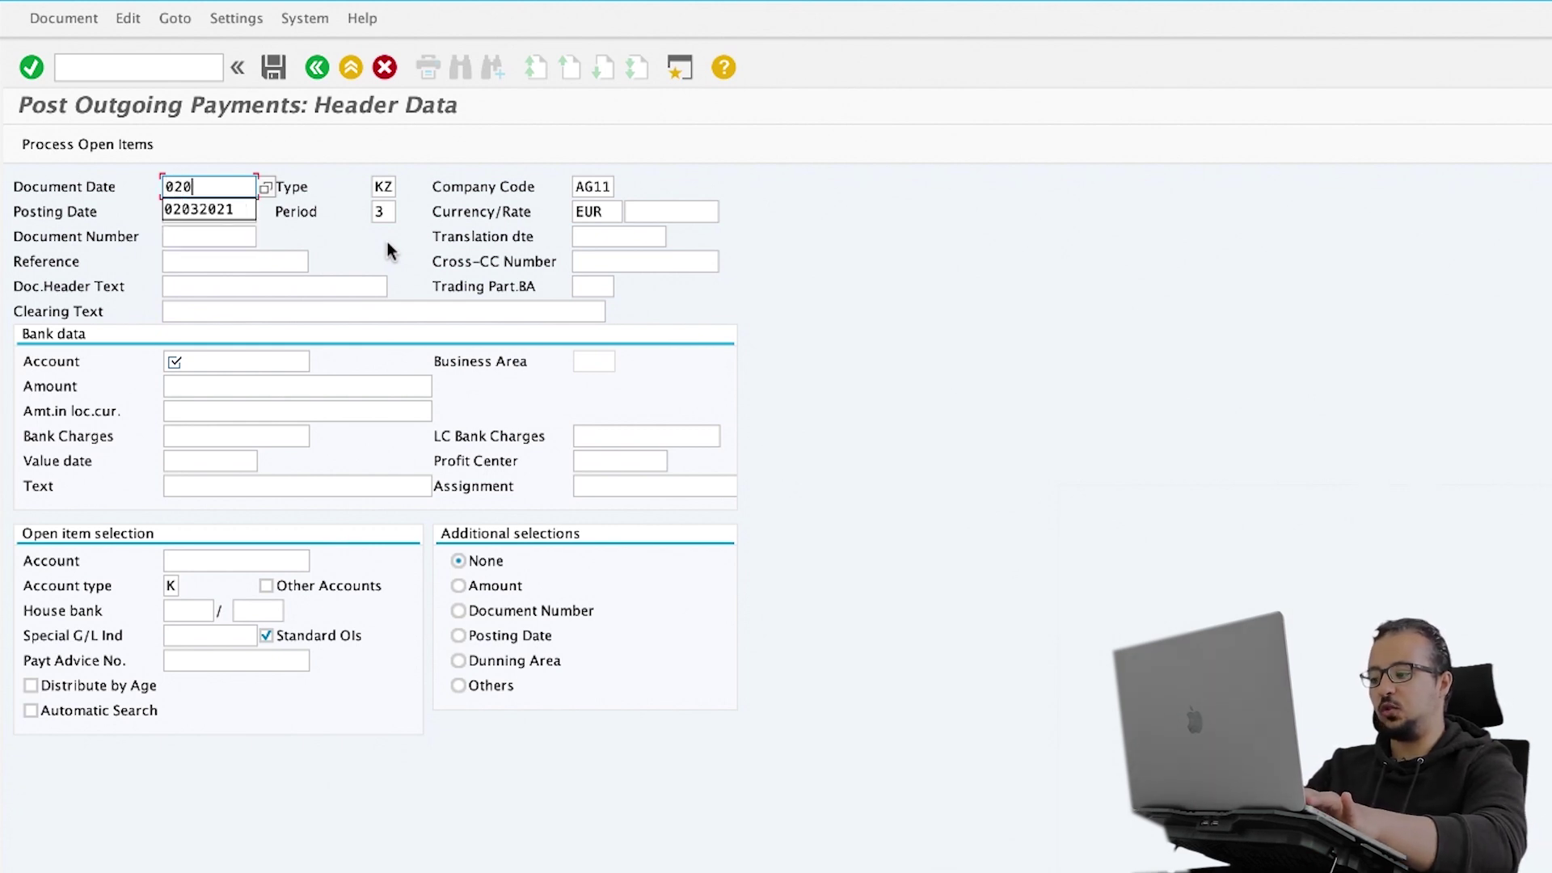
text(1)
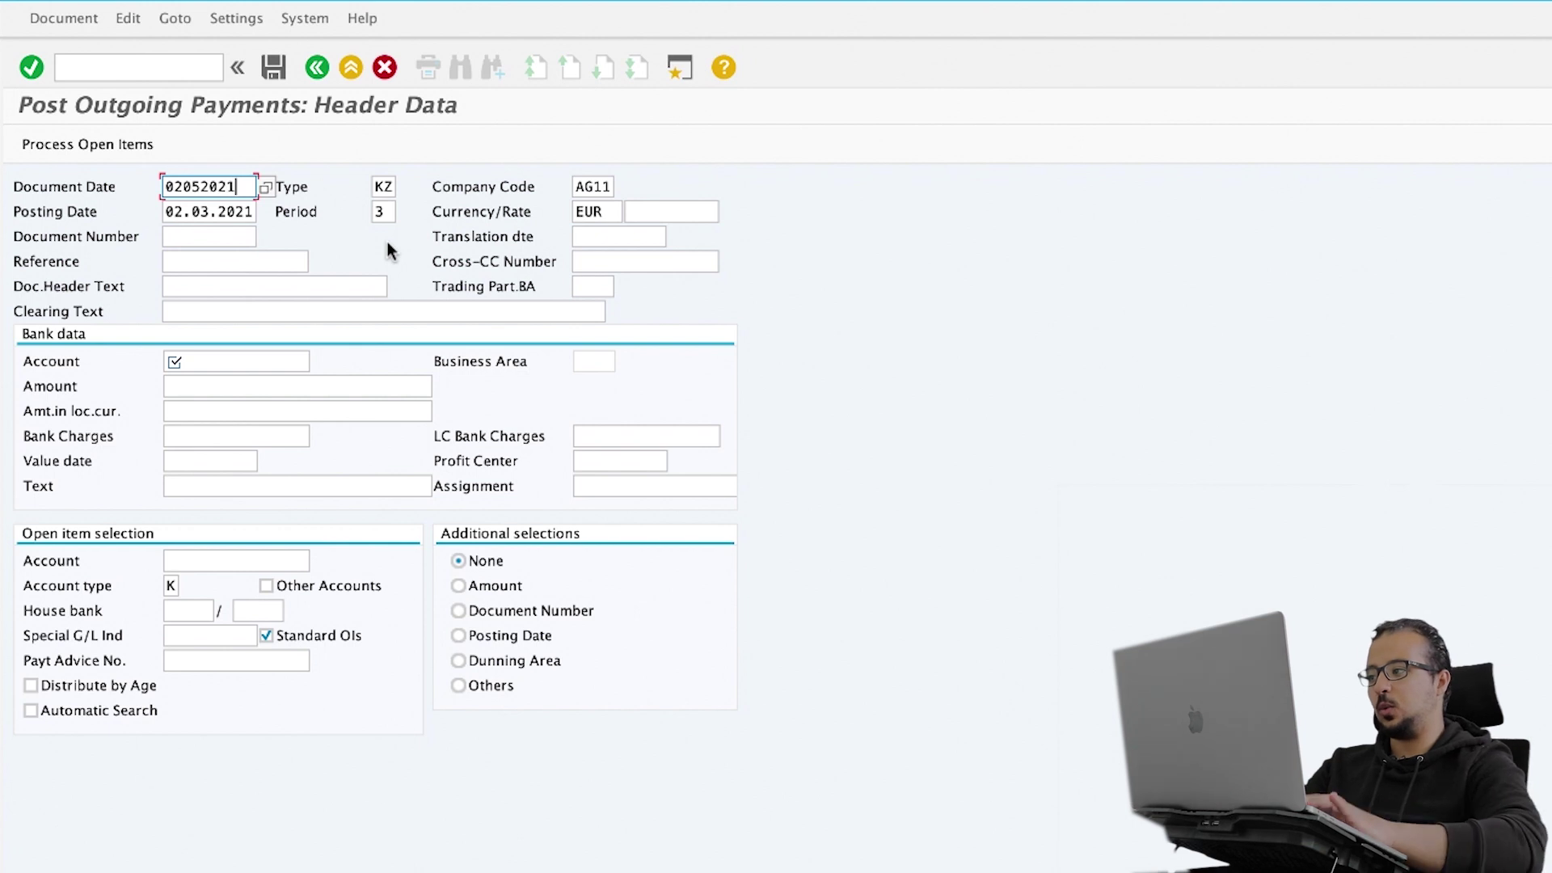
key(Tab)
click(164, 212)
drag(164, 212, 395, 185)
text(02052021)
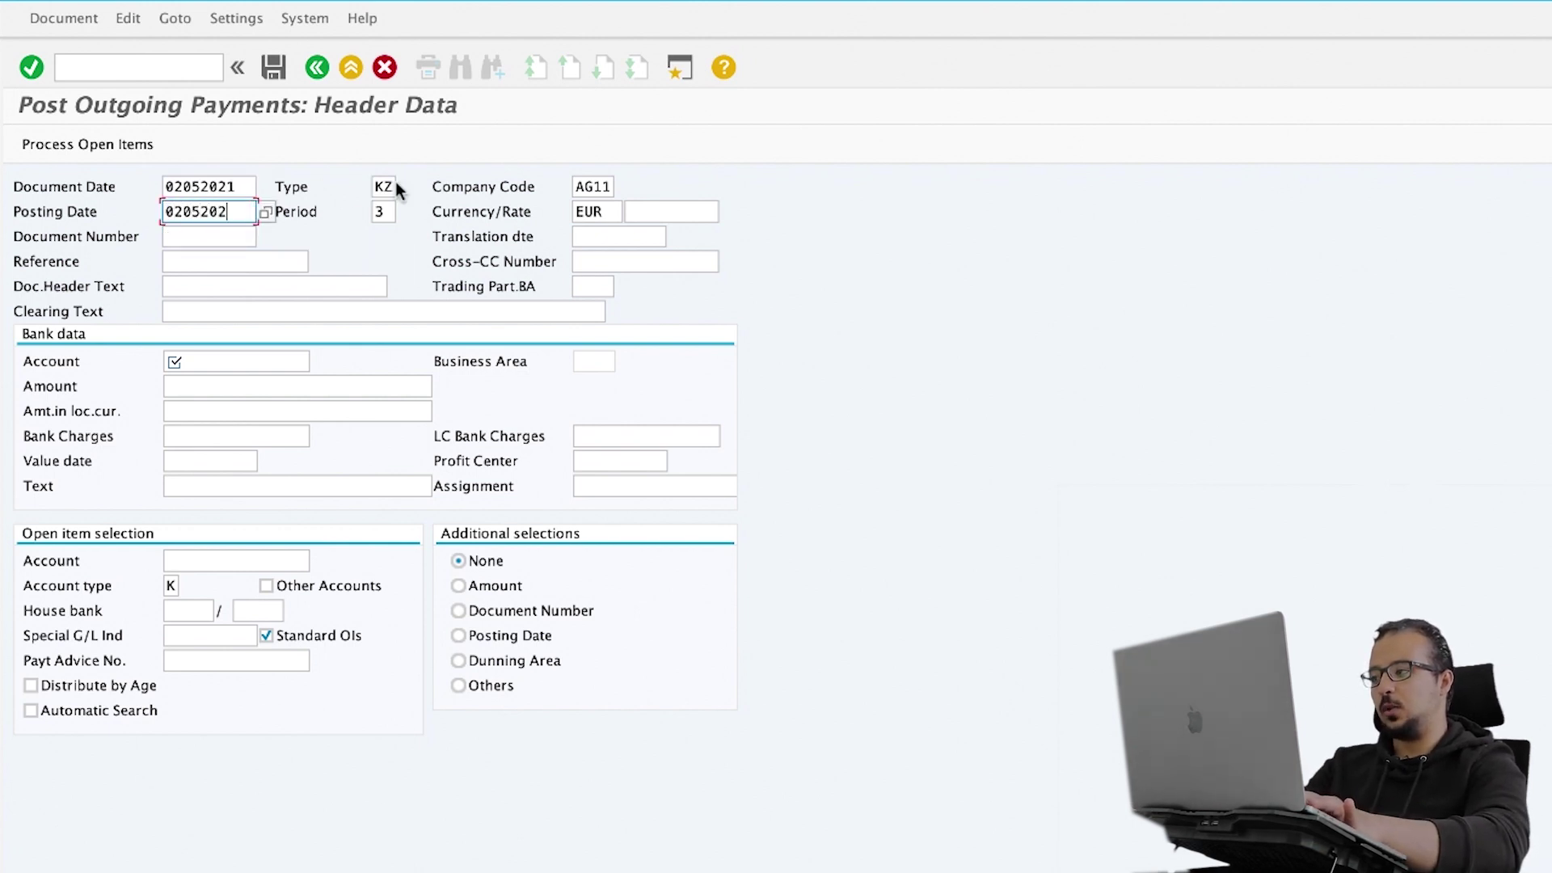
Step: Enter bank account 113102, vendor AG01, amount 1000 and value date 02.05.2021, and bring up the vendor's open items
click(235, 363)
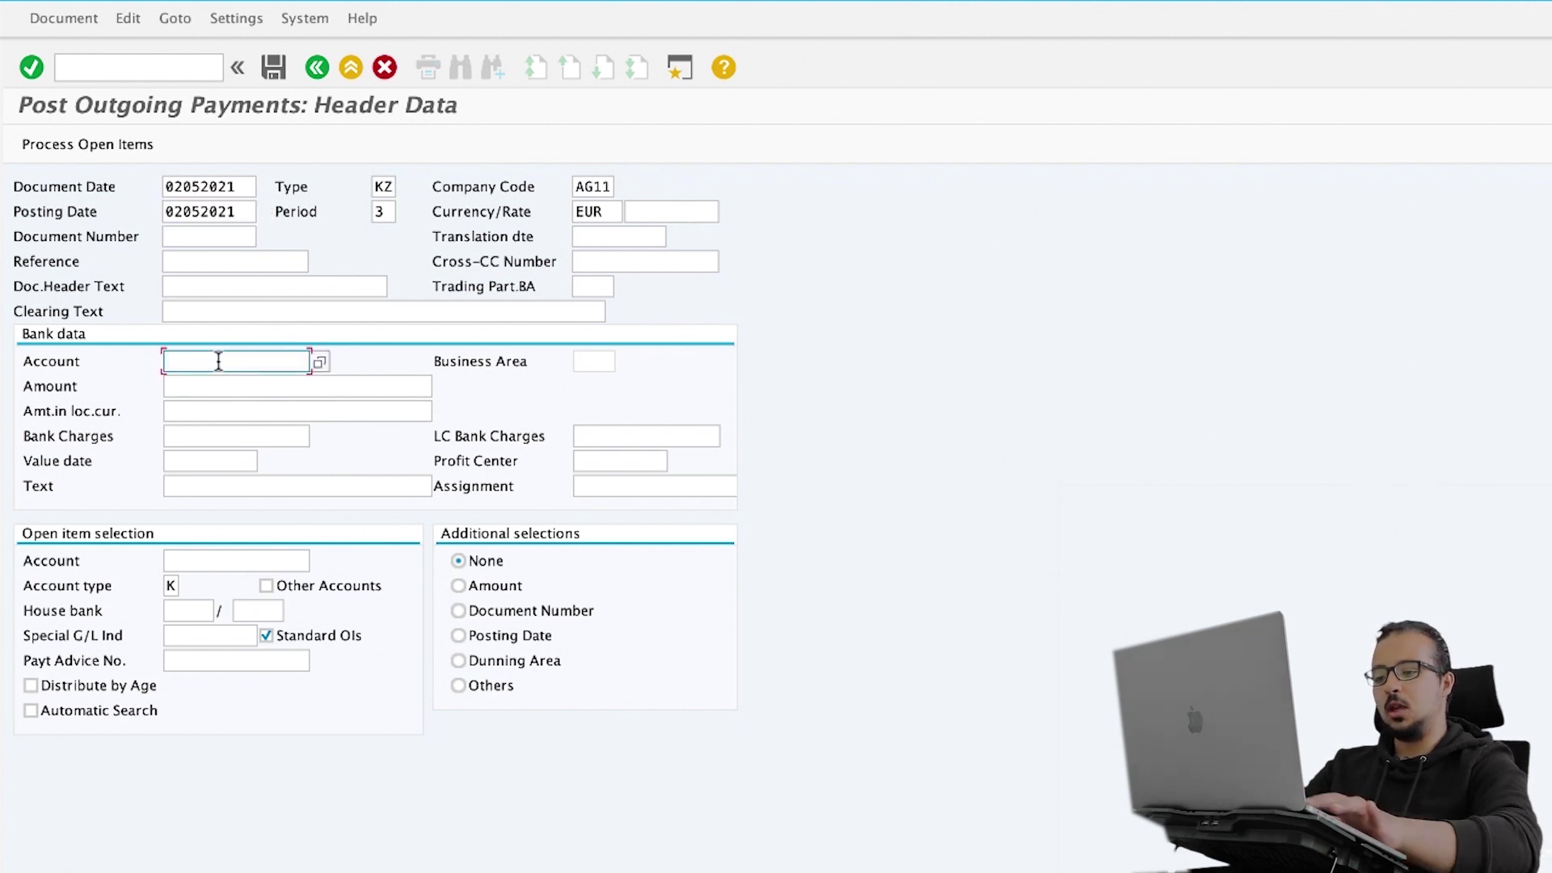
text(1)
click(209, 386)
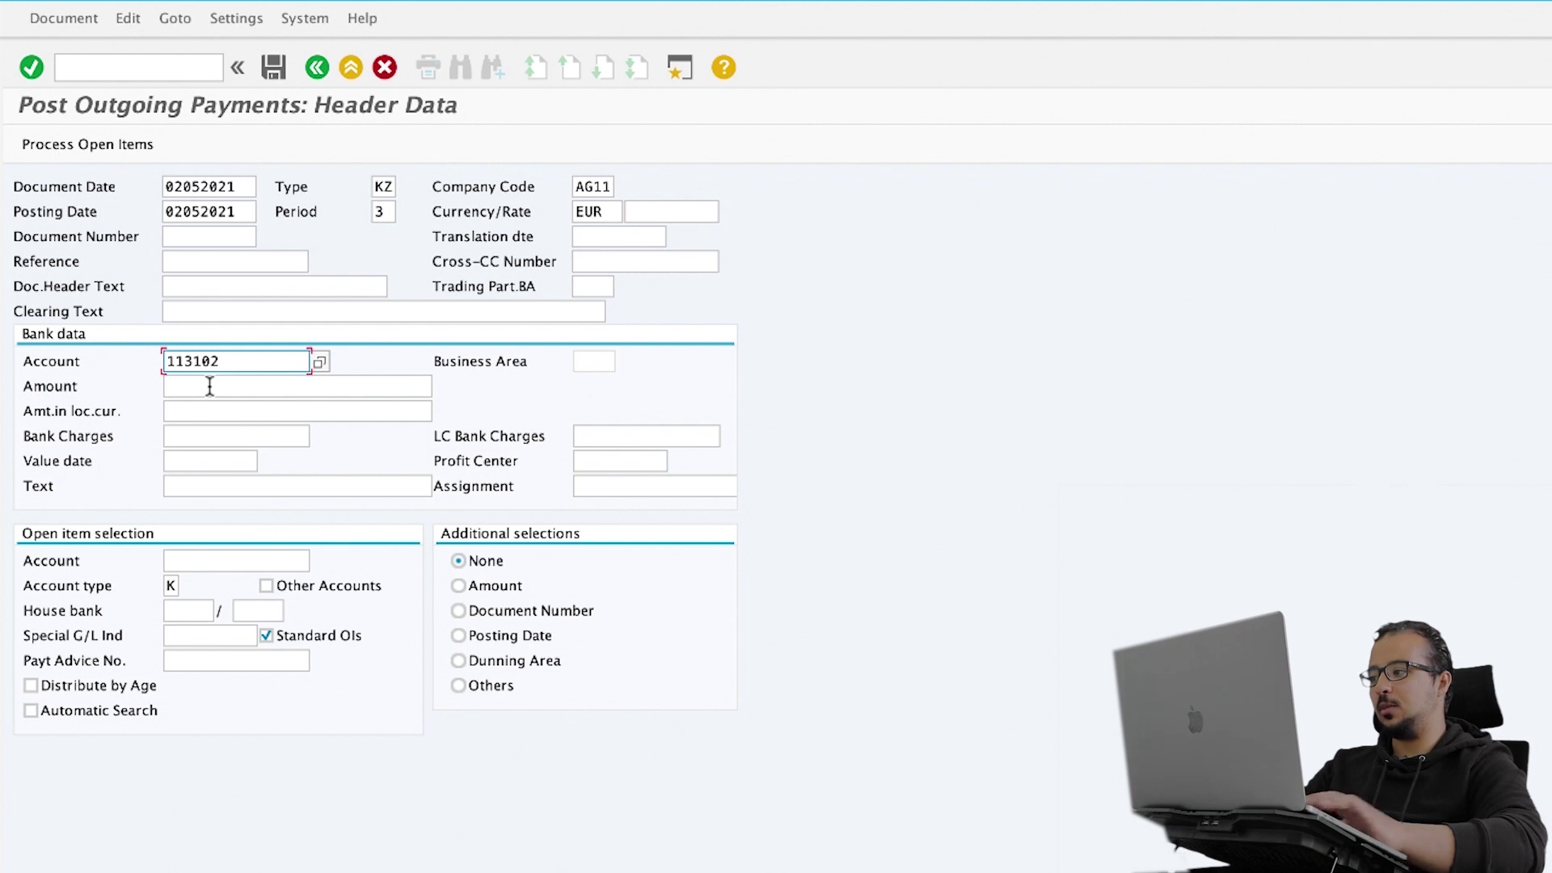
click(198, 562)
text(ag01)
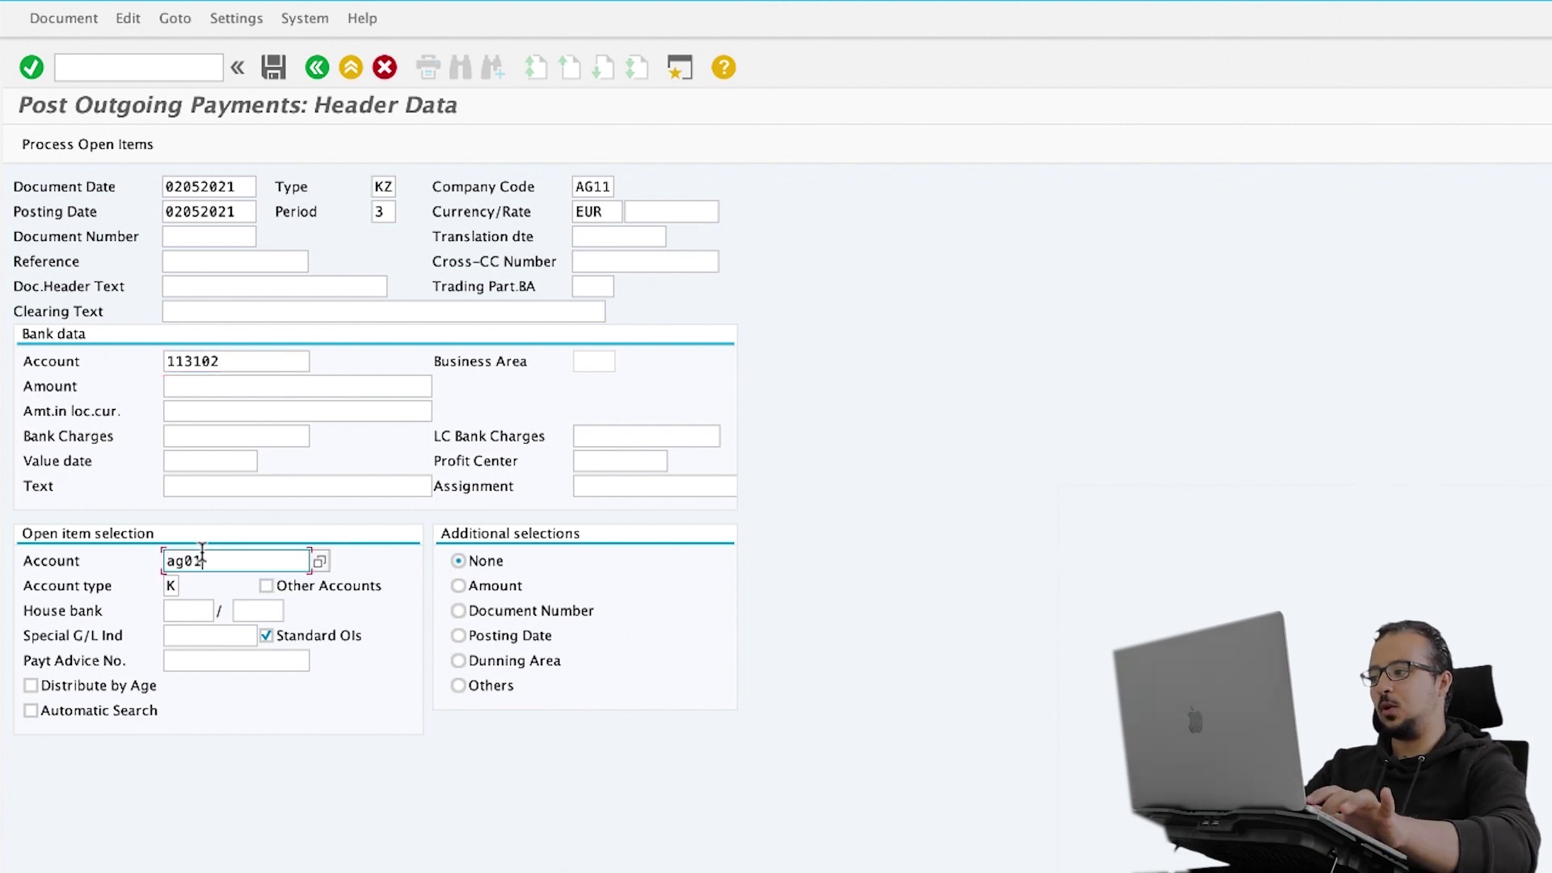
click(202, 385)
text(1000)
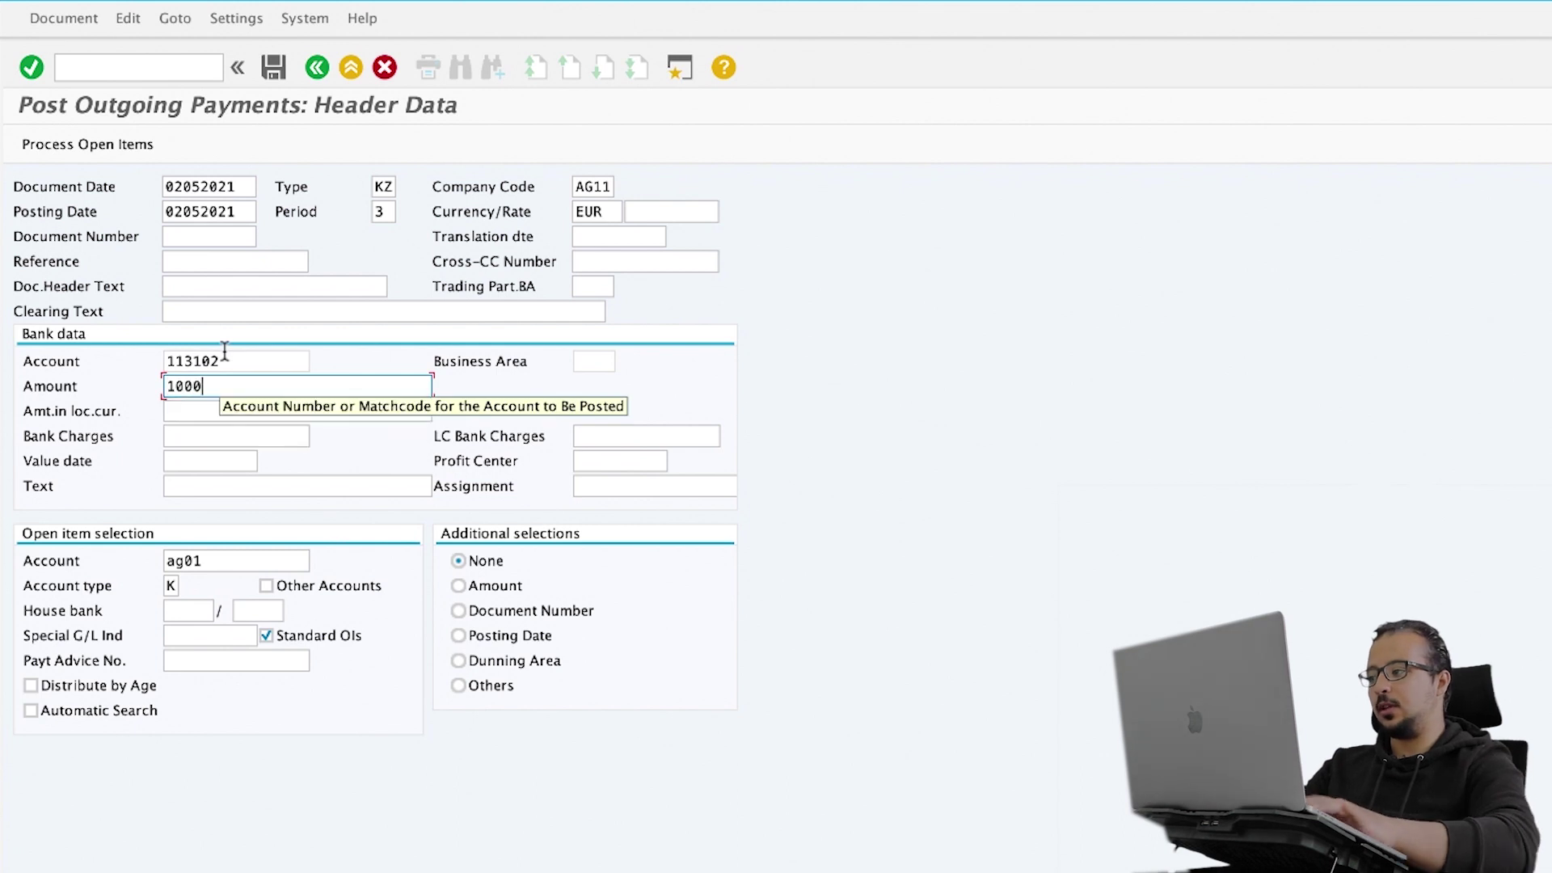
click(196, 459)
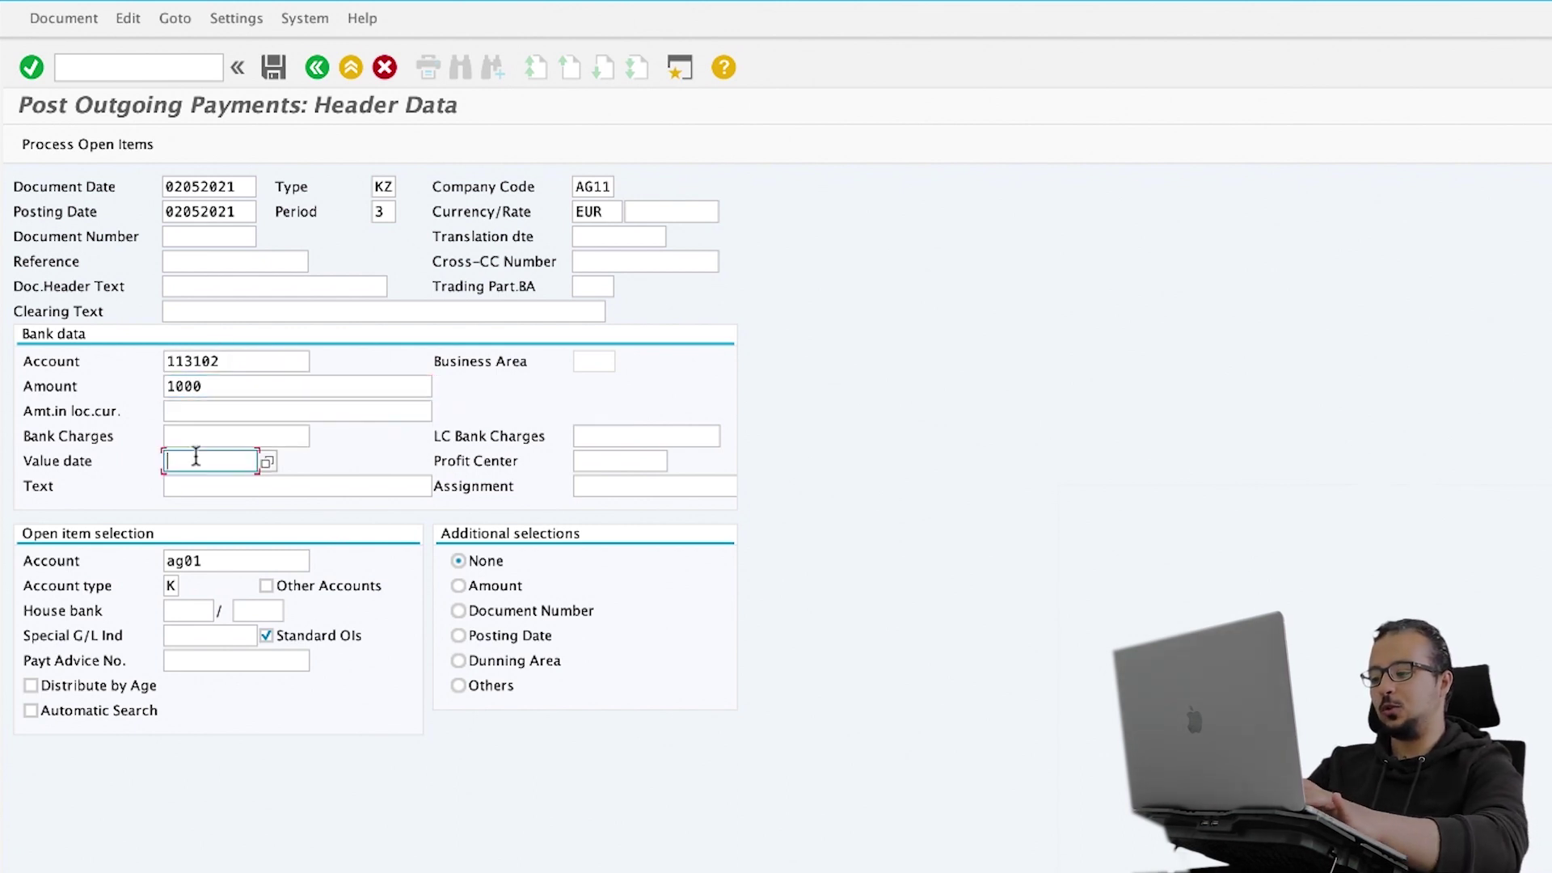
text(02052021)
key(Return)
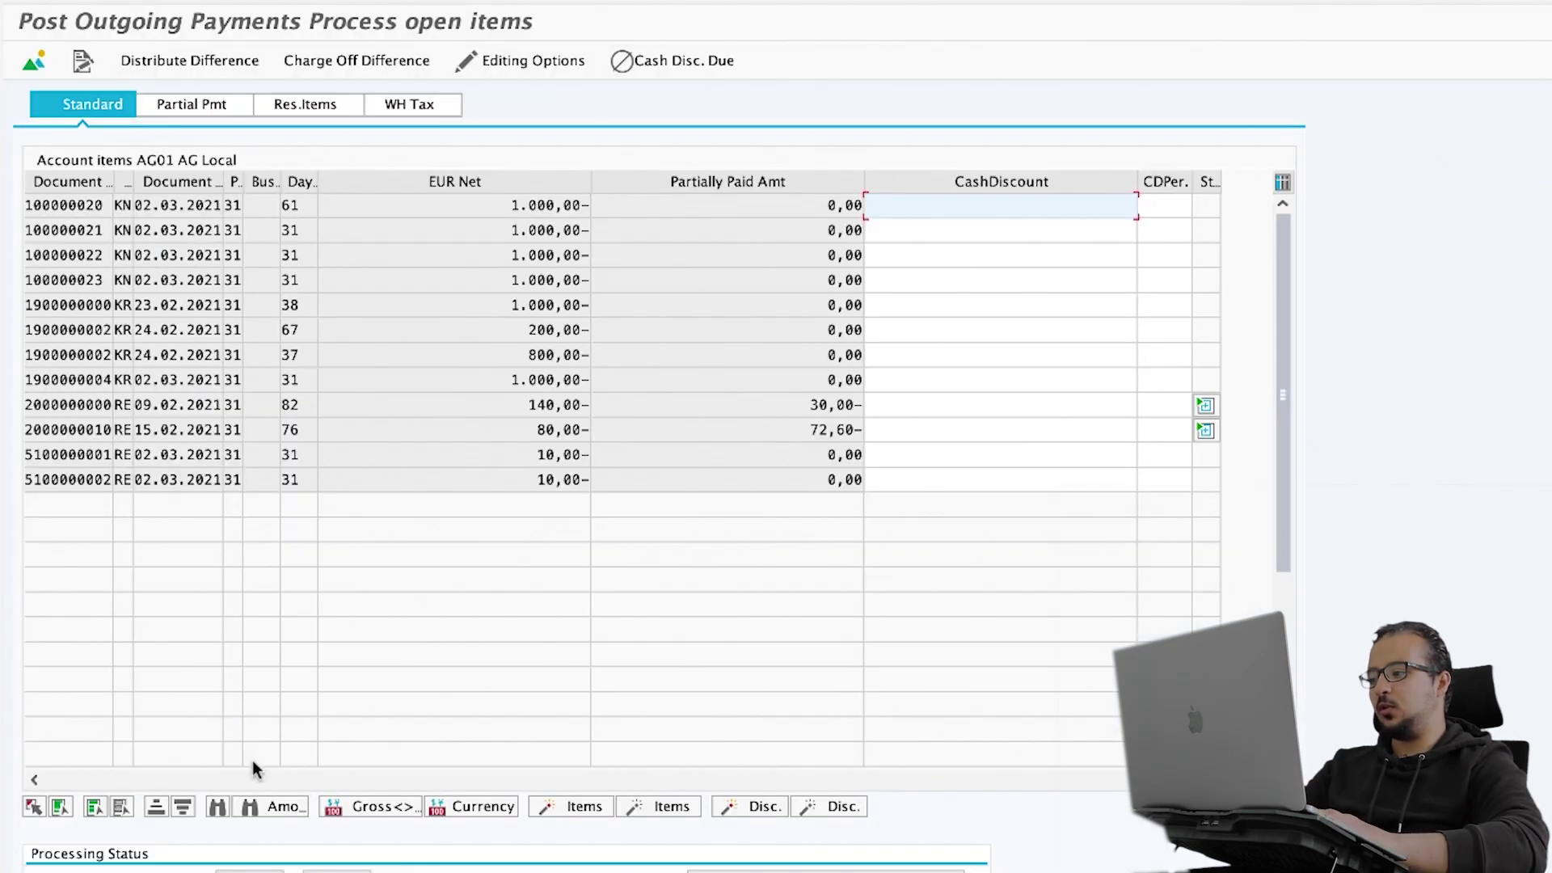
click(217, 806)
double_click(252, 90)
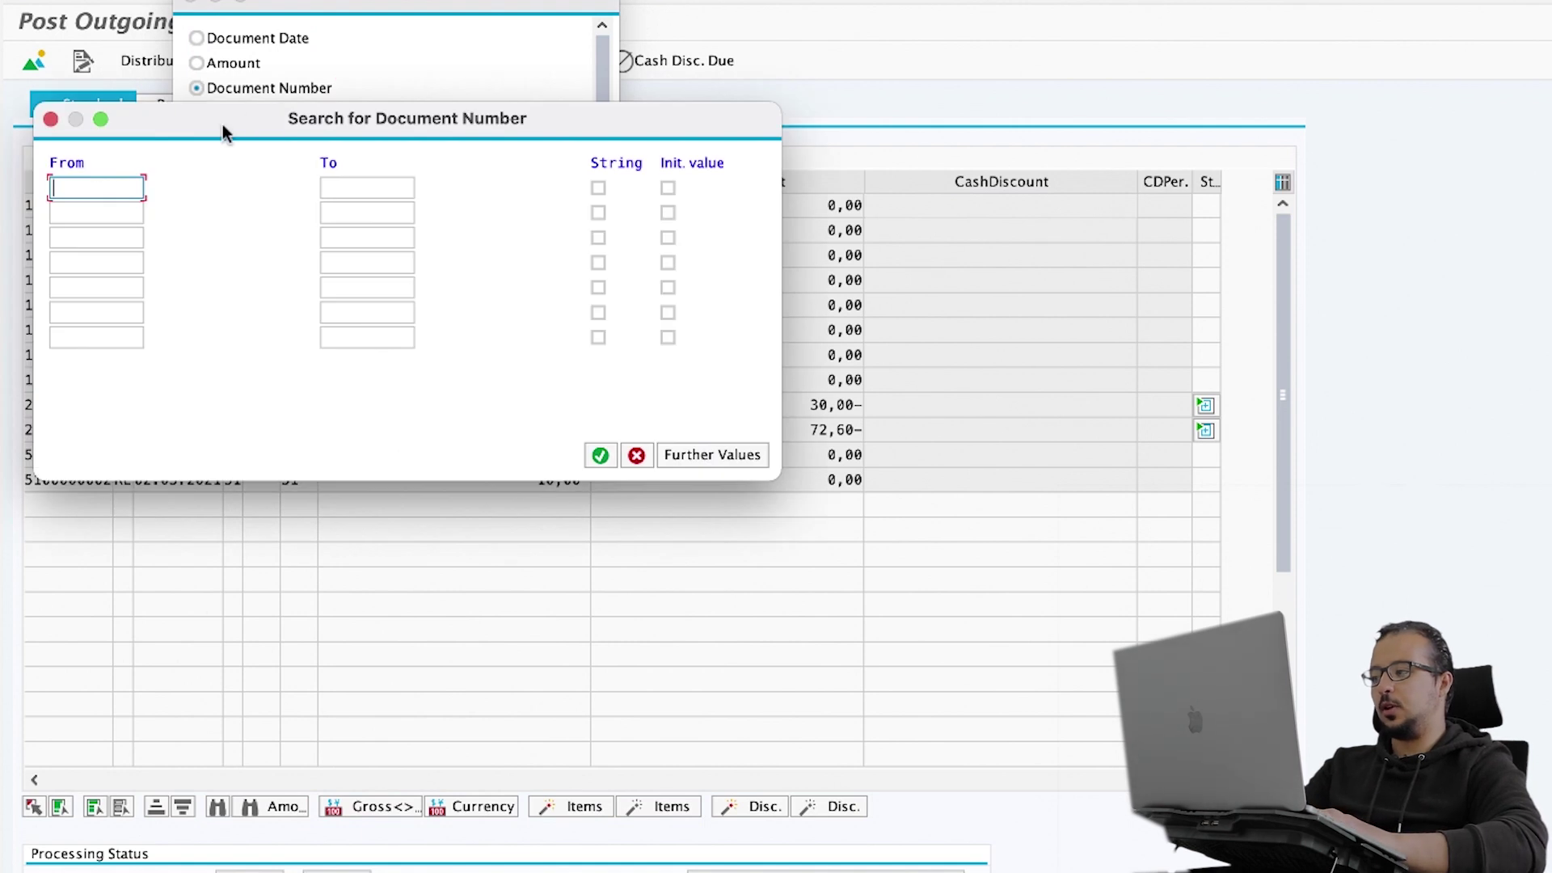
key(super+v)
click(600, 456)
click(551, 430)
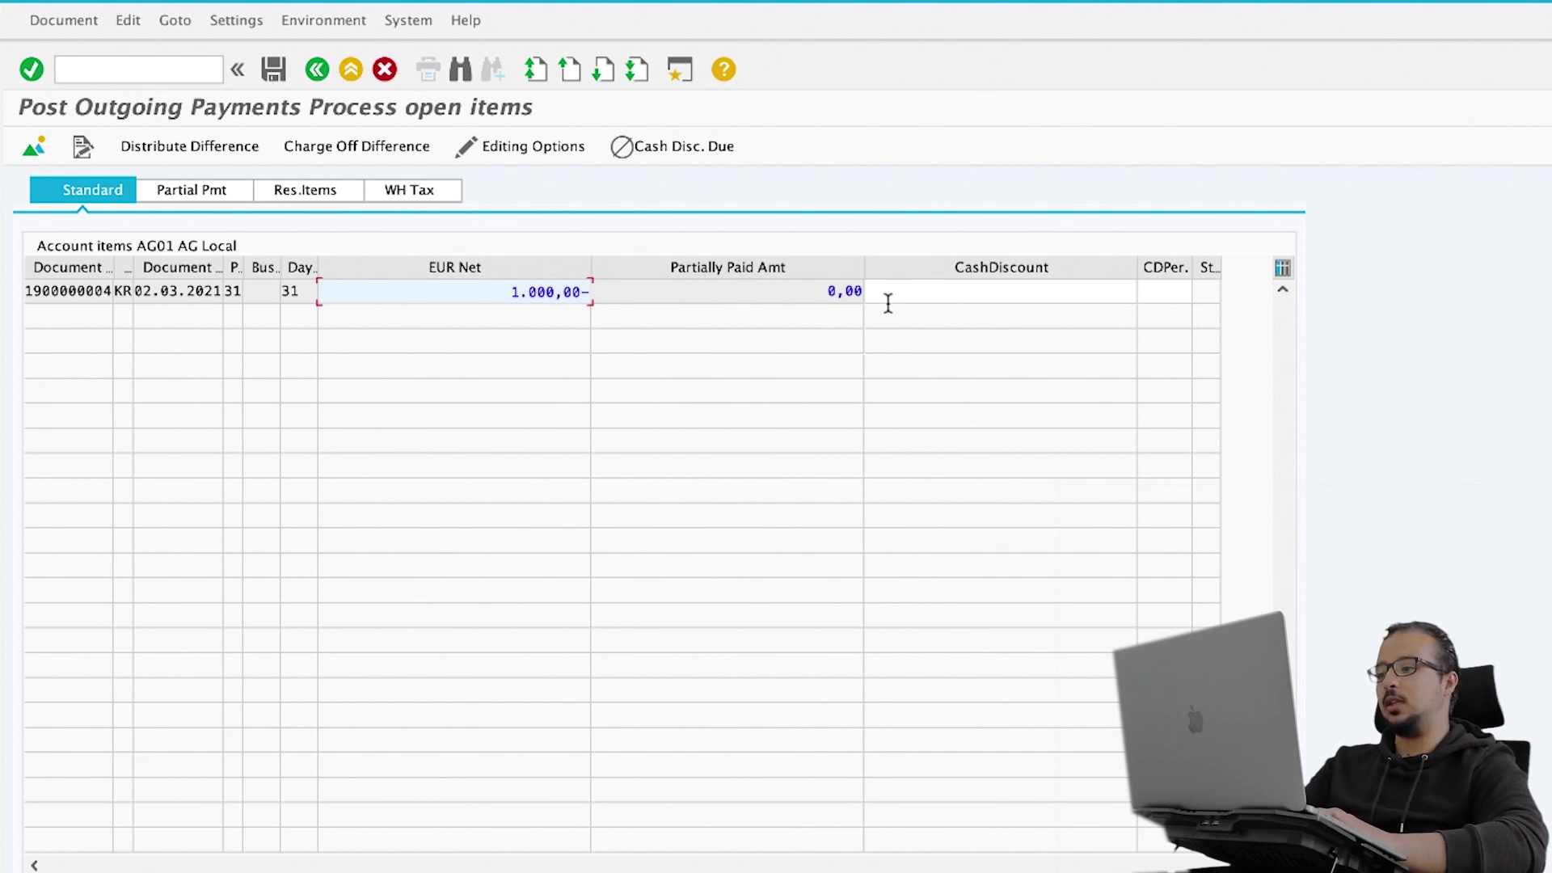
Step: Post the outgoing payment for the full invoice amount and display the posted payment document
click(273, 72)
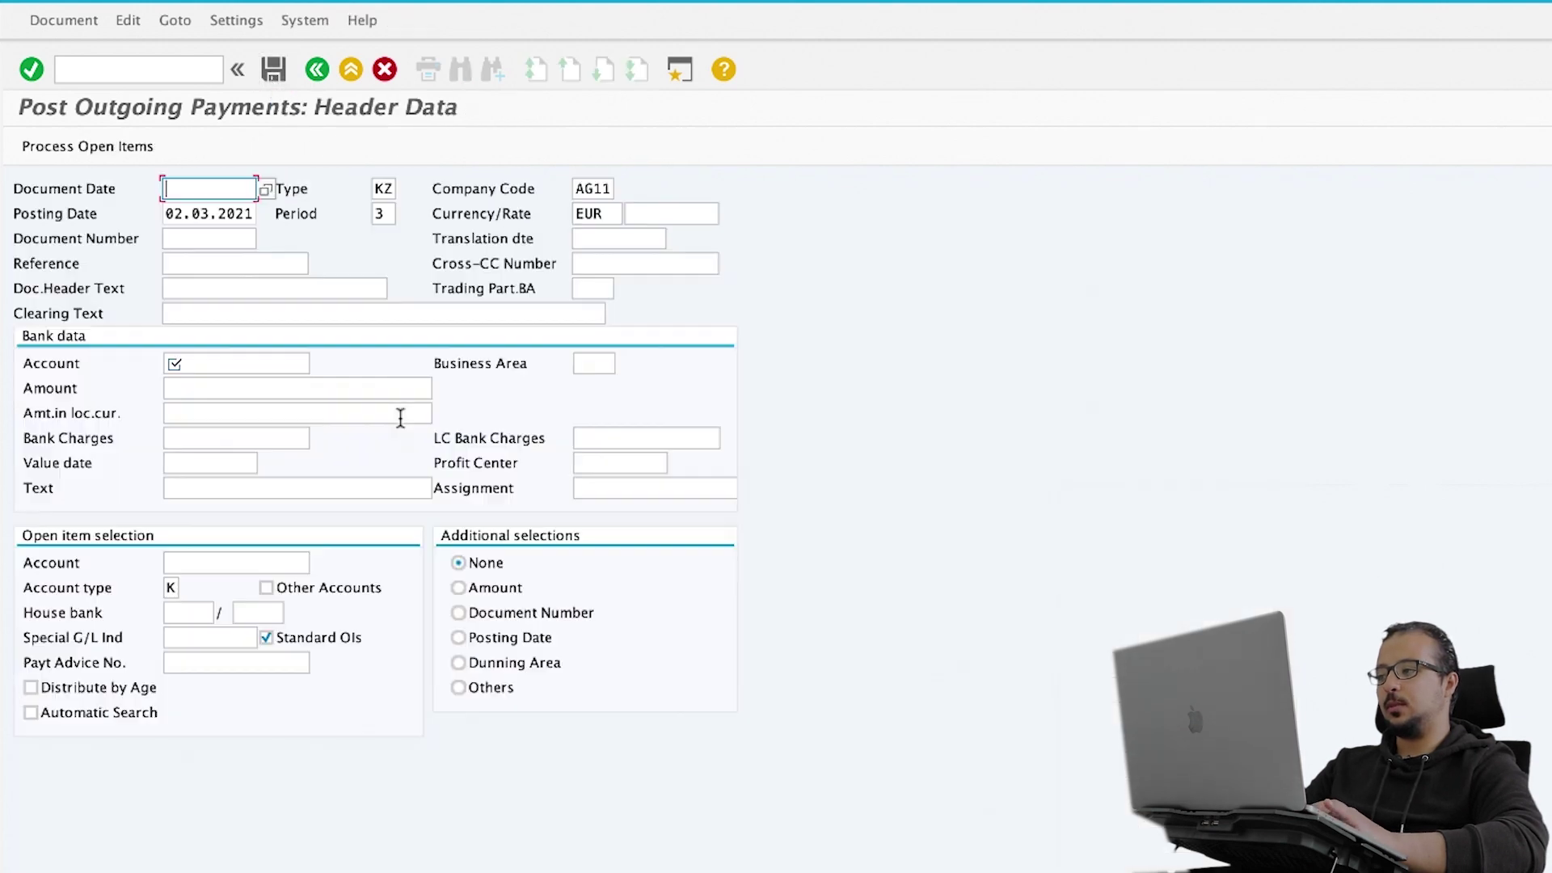
click(91, 18)
click(64, 99)
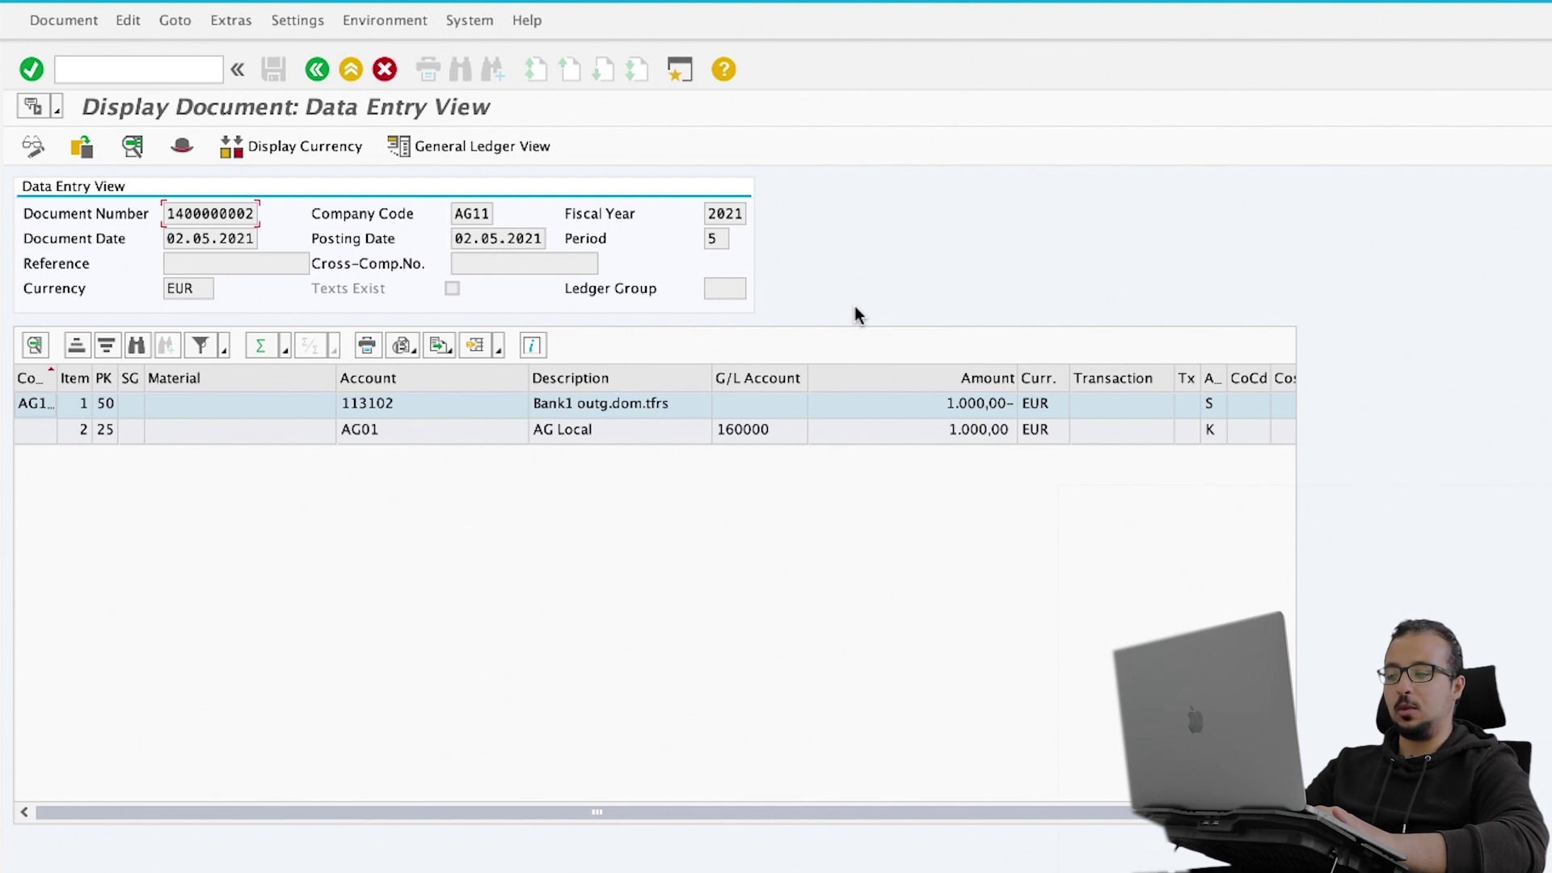
Step: Return to the outgoing payment header and set the document date to 02.03.2021
click(316, 69)
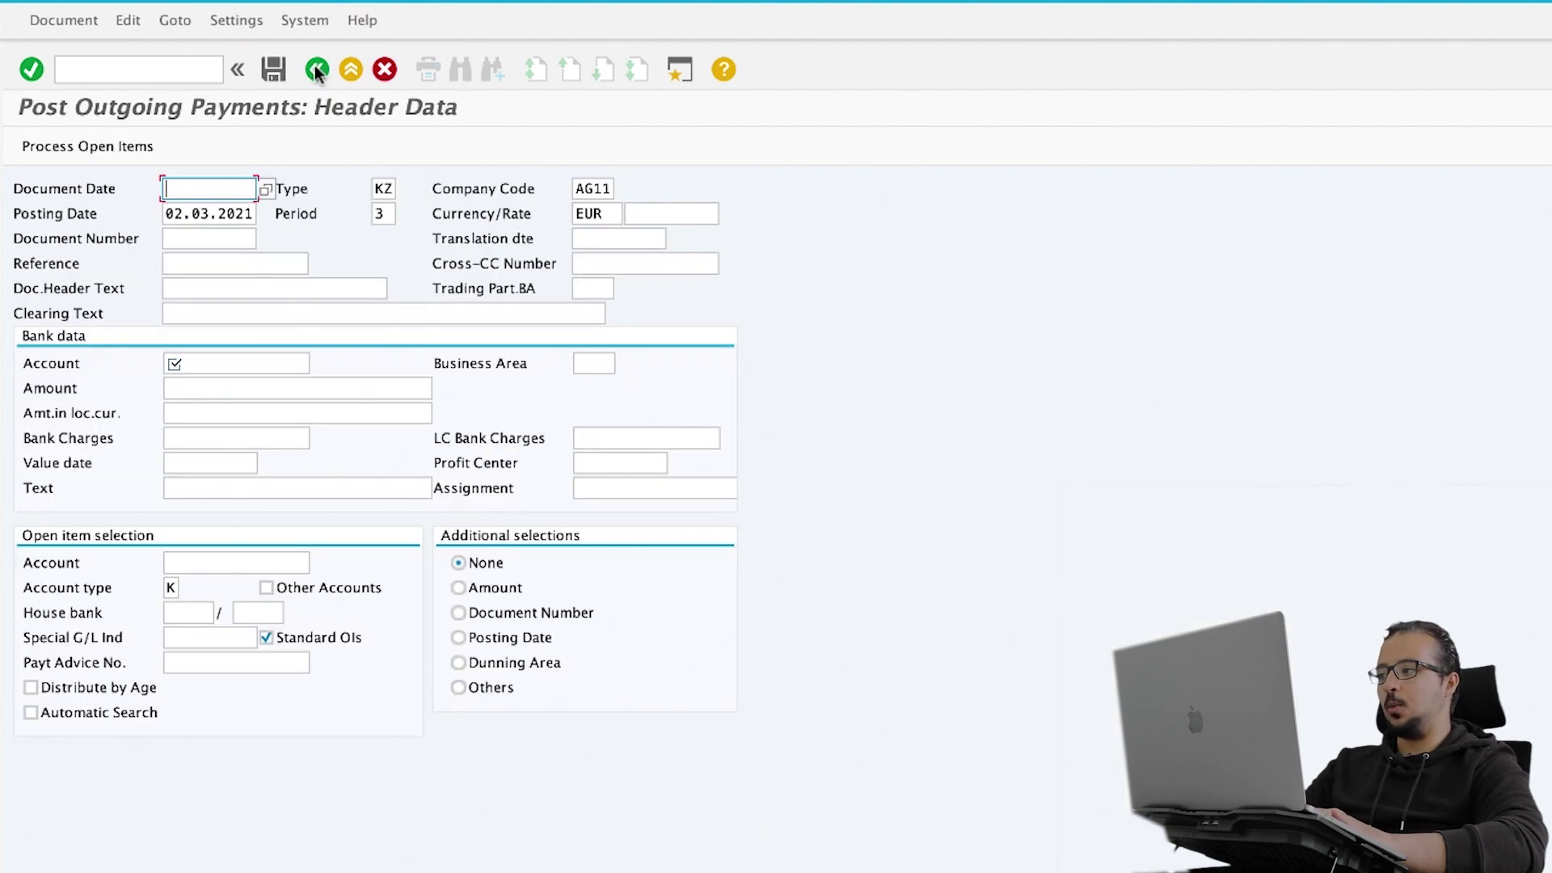
text(0)
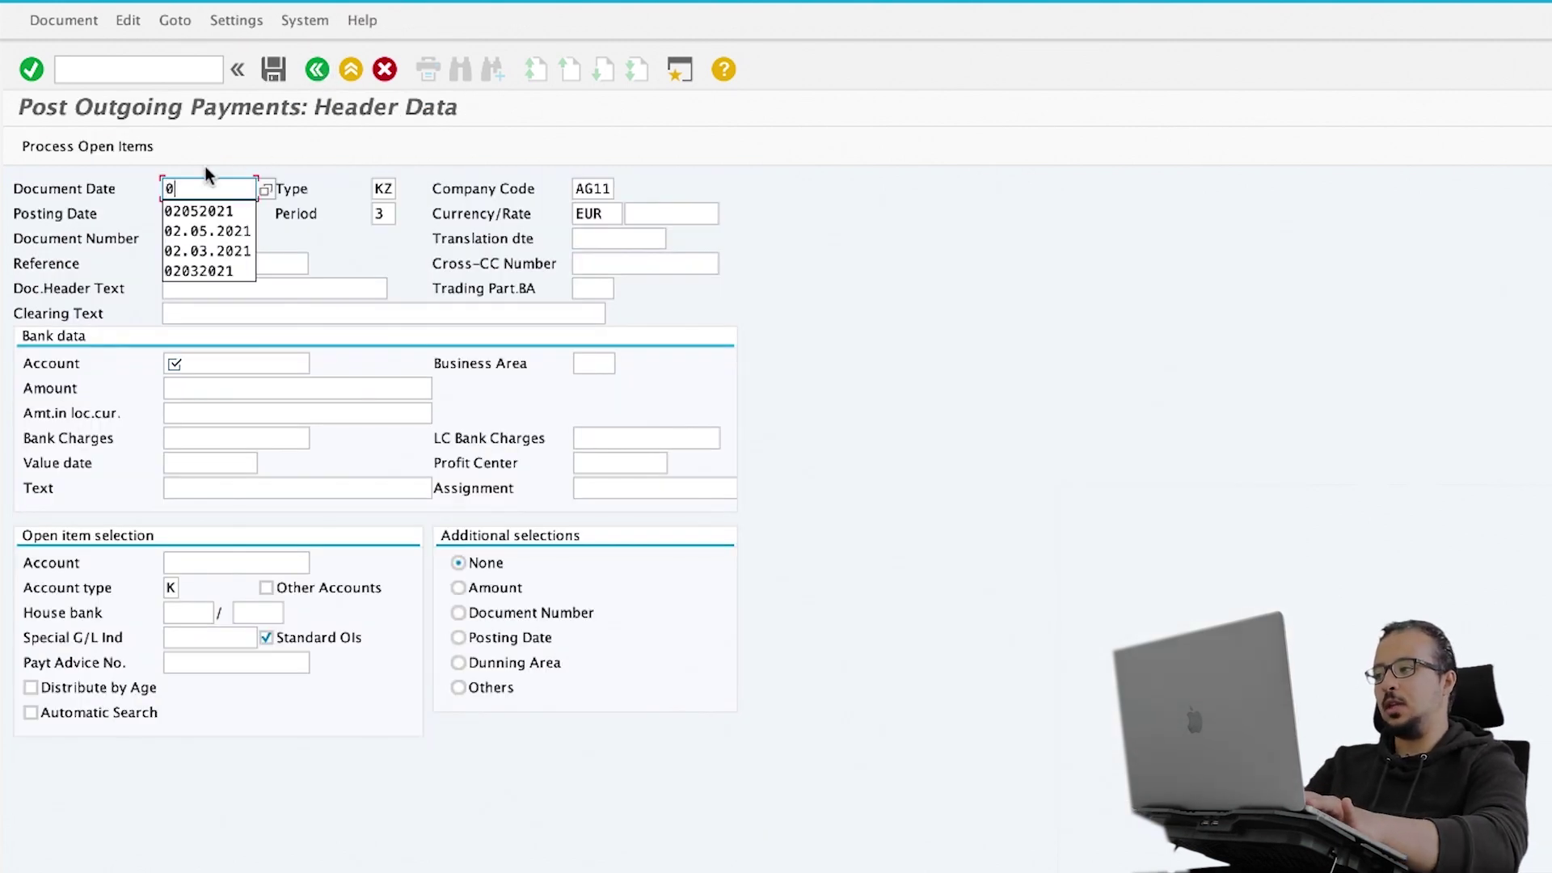
text(2032021)
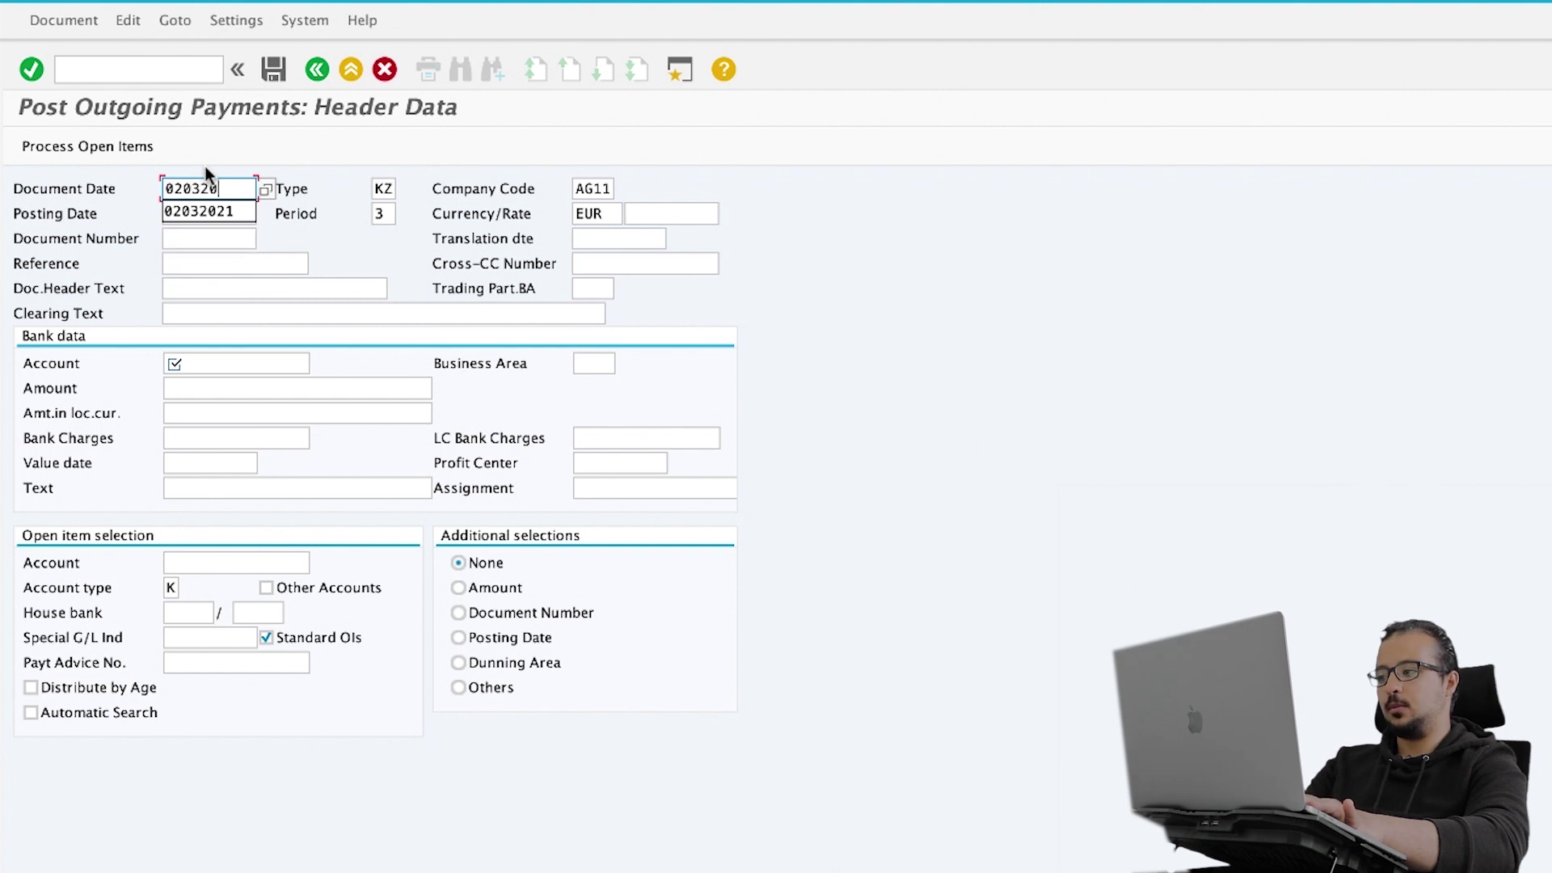
Step: Enter bank account 113102, vendor AG01 as the open item account, and a payment amount of 980
click(223, 364)
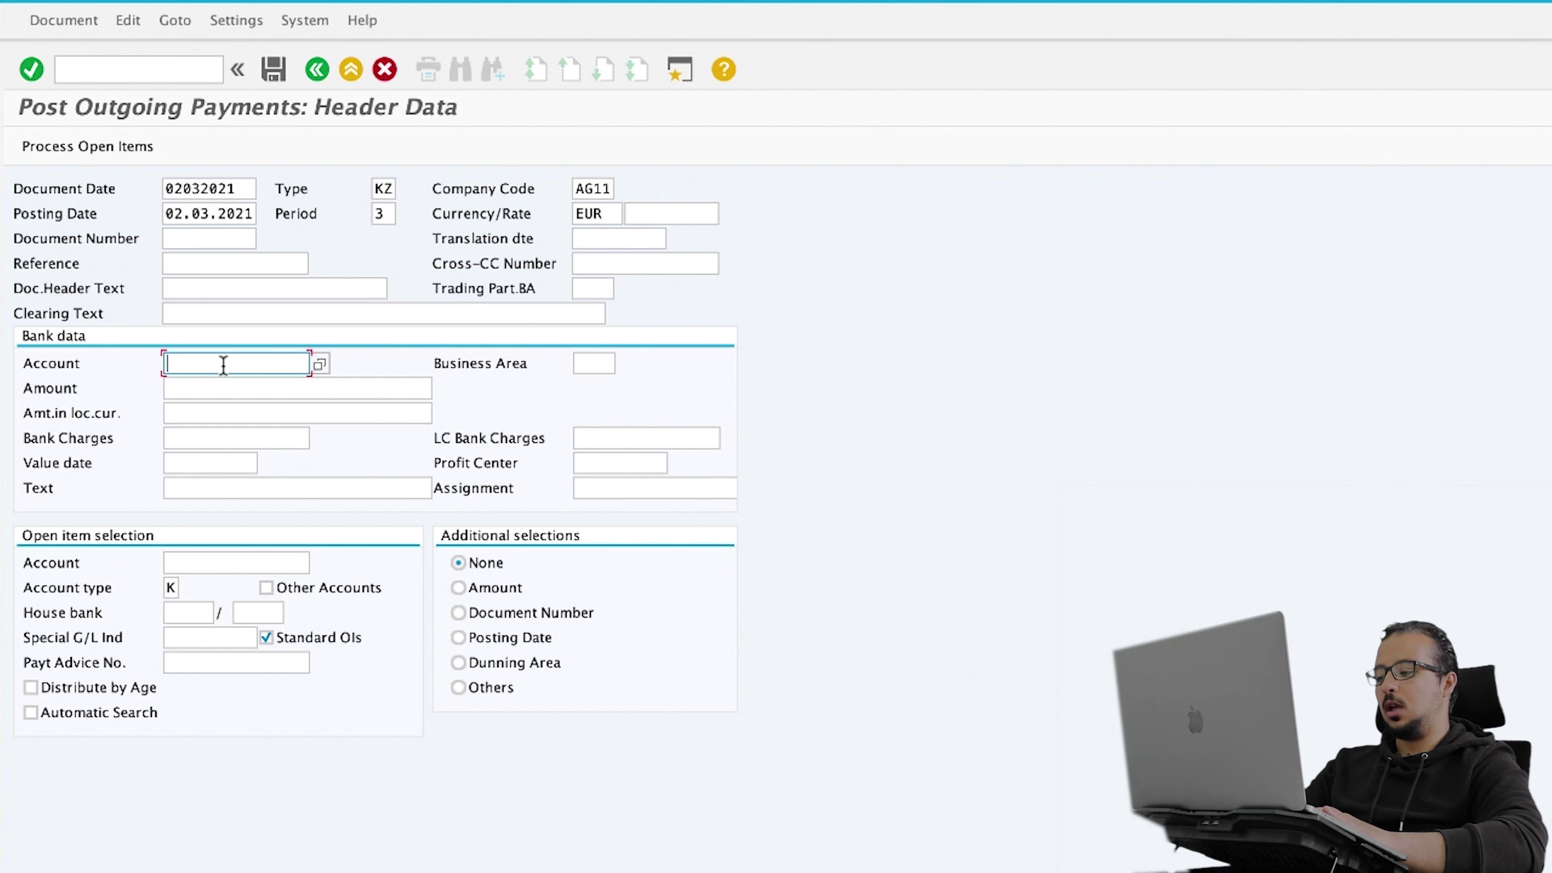
key(Down)
click(220, 386)
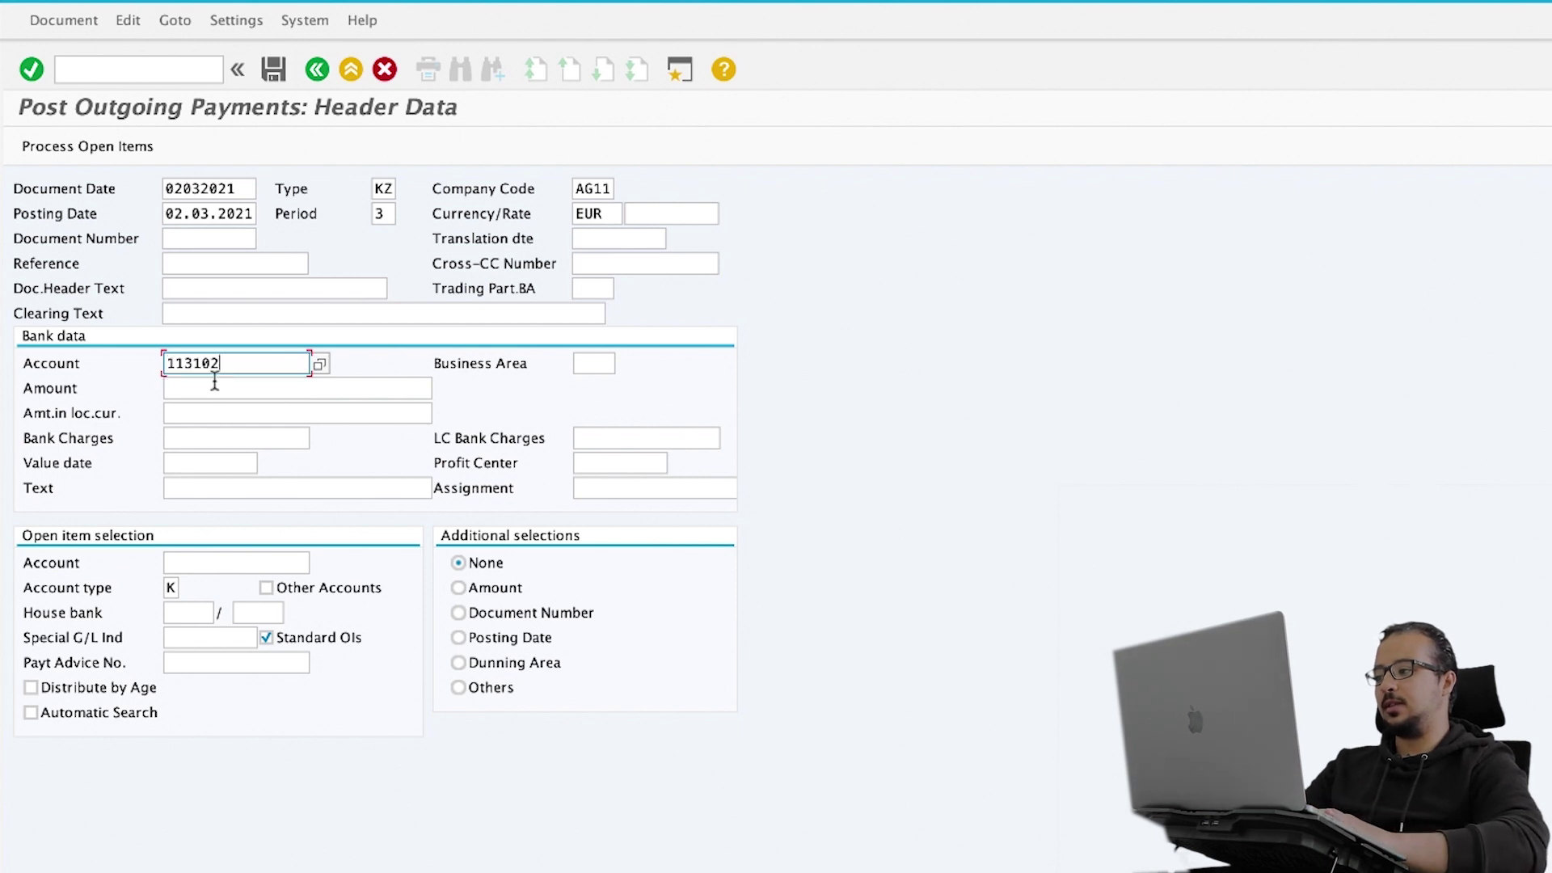
click(199, 563)
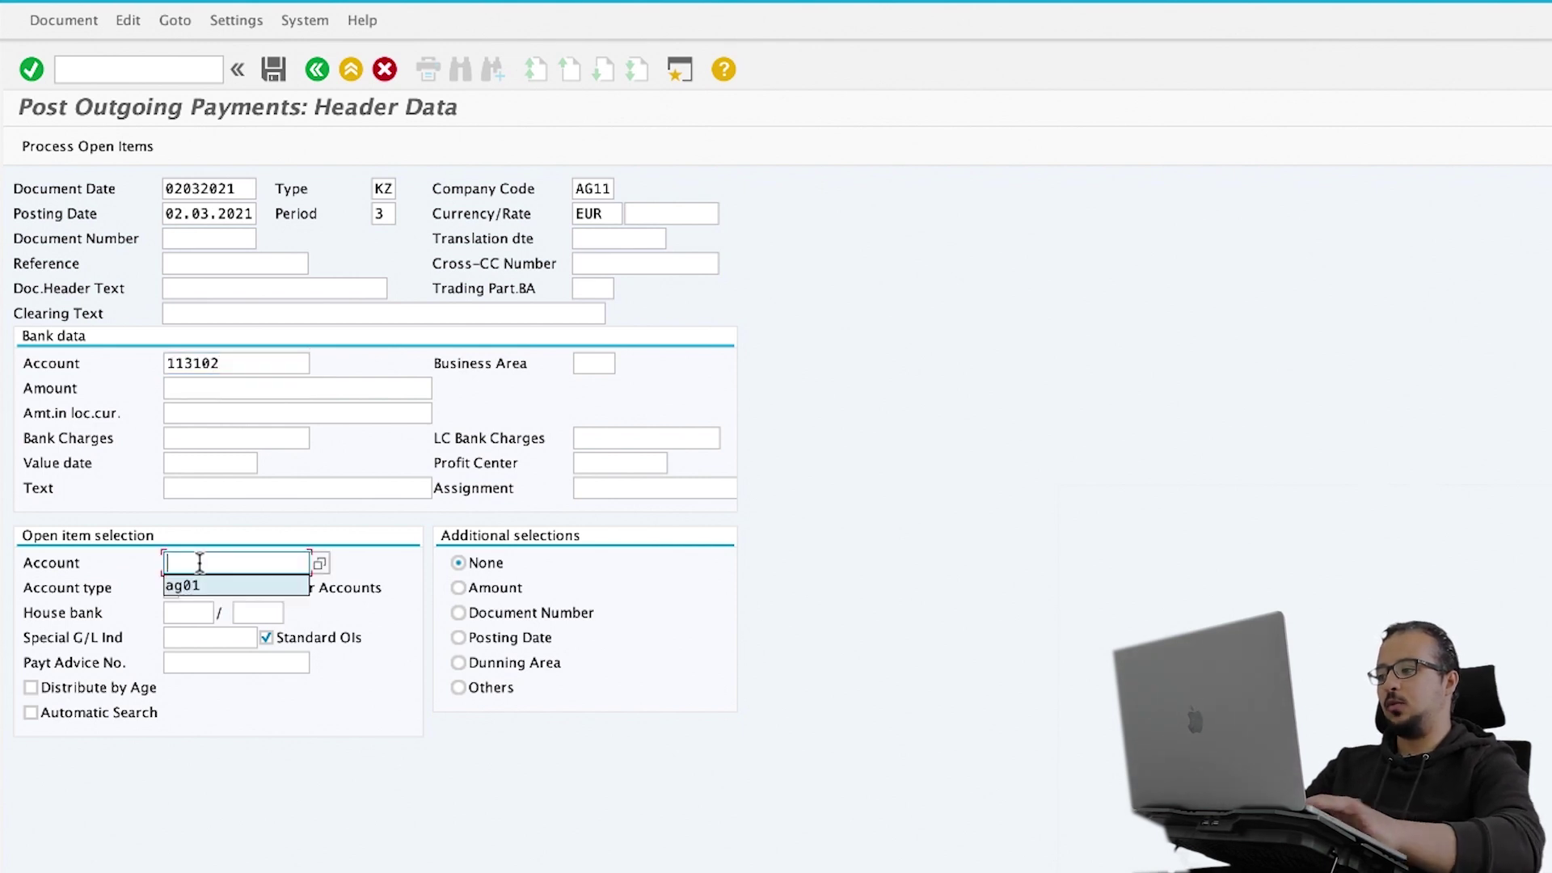
key(Down)
click(197, 587)
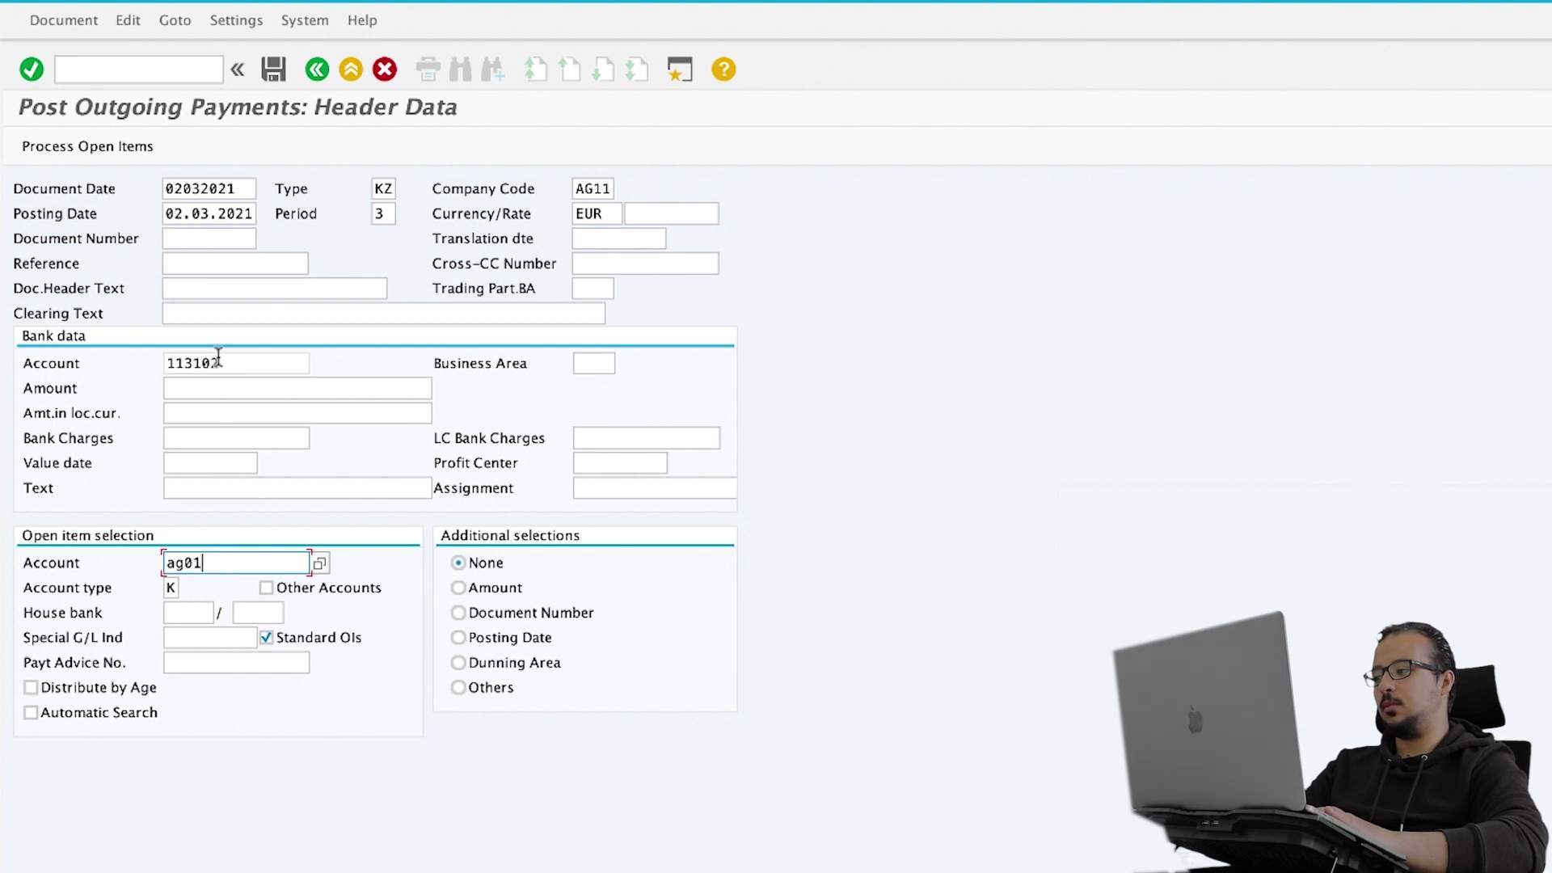
click(206, 389)
text(980)
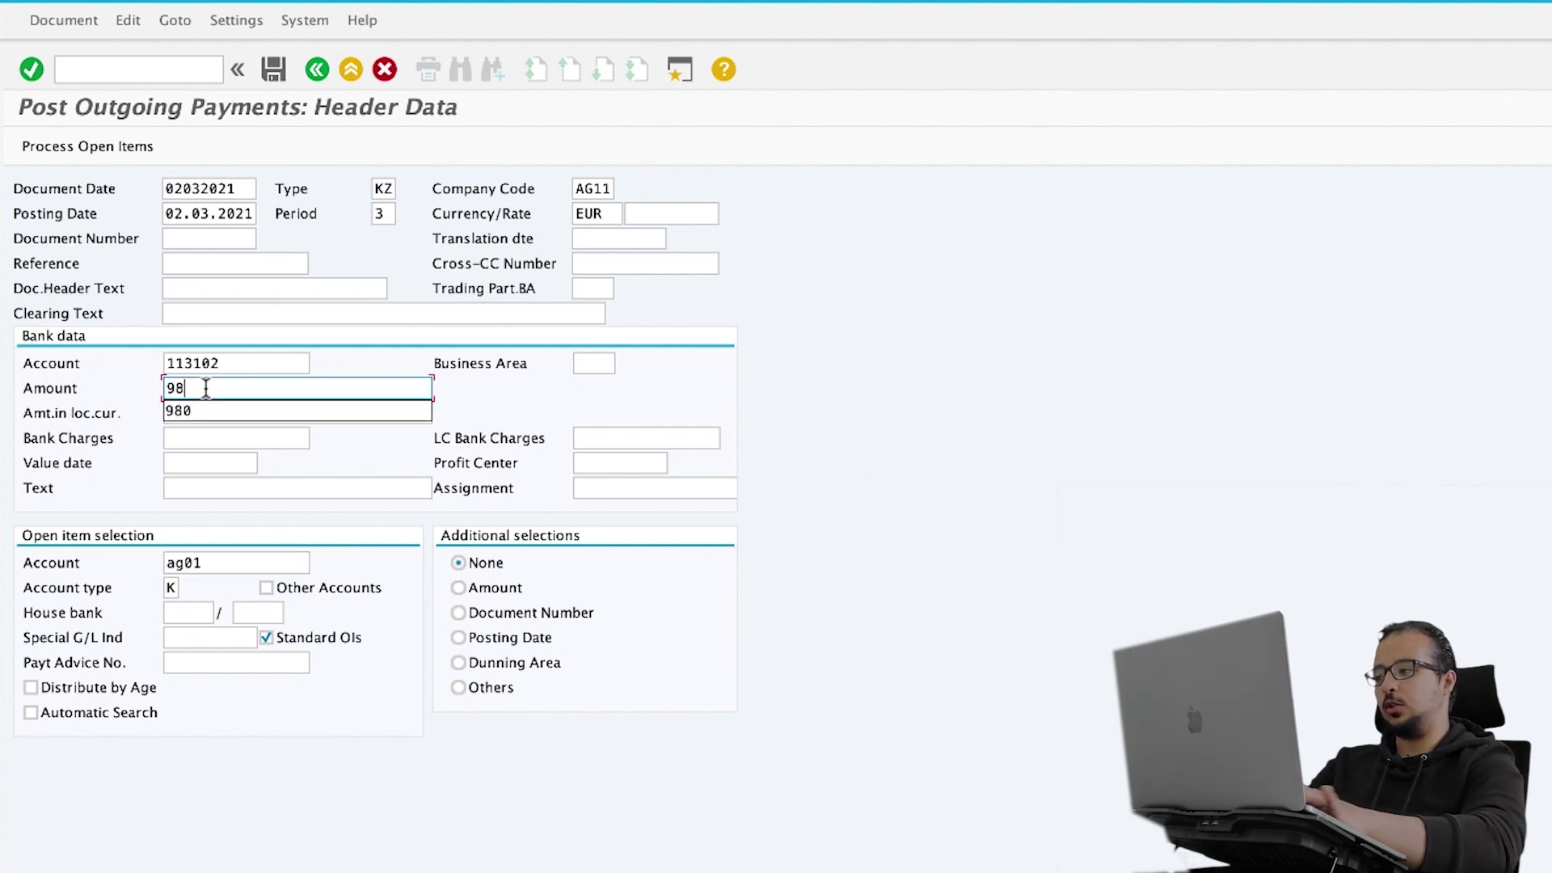
Step: Set the value date to 02.03.2021 and bring up the vendor's open items
click(187, 457)
text(0205202)
key(BackSpace)
key(BackSpace)
key(BackSpace)
key(BackSpace)
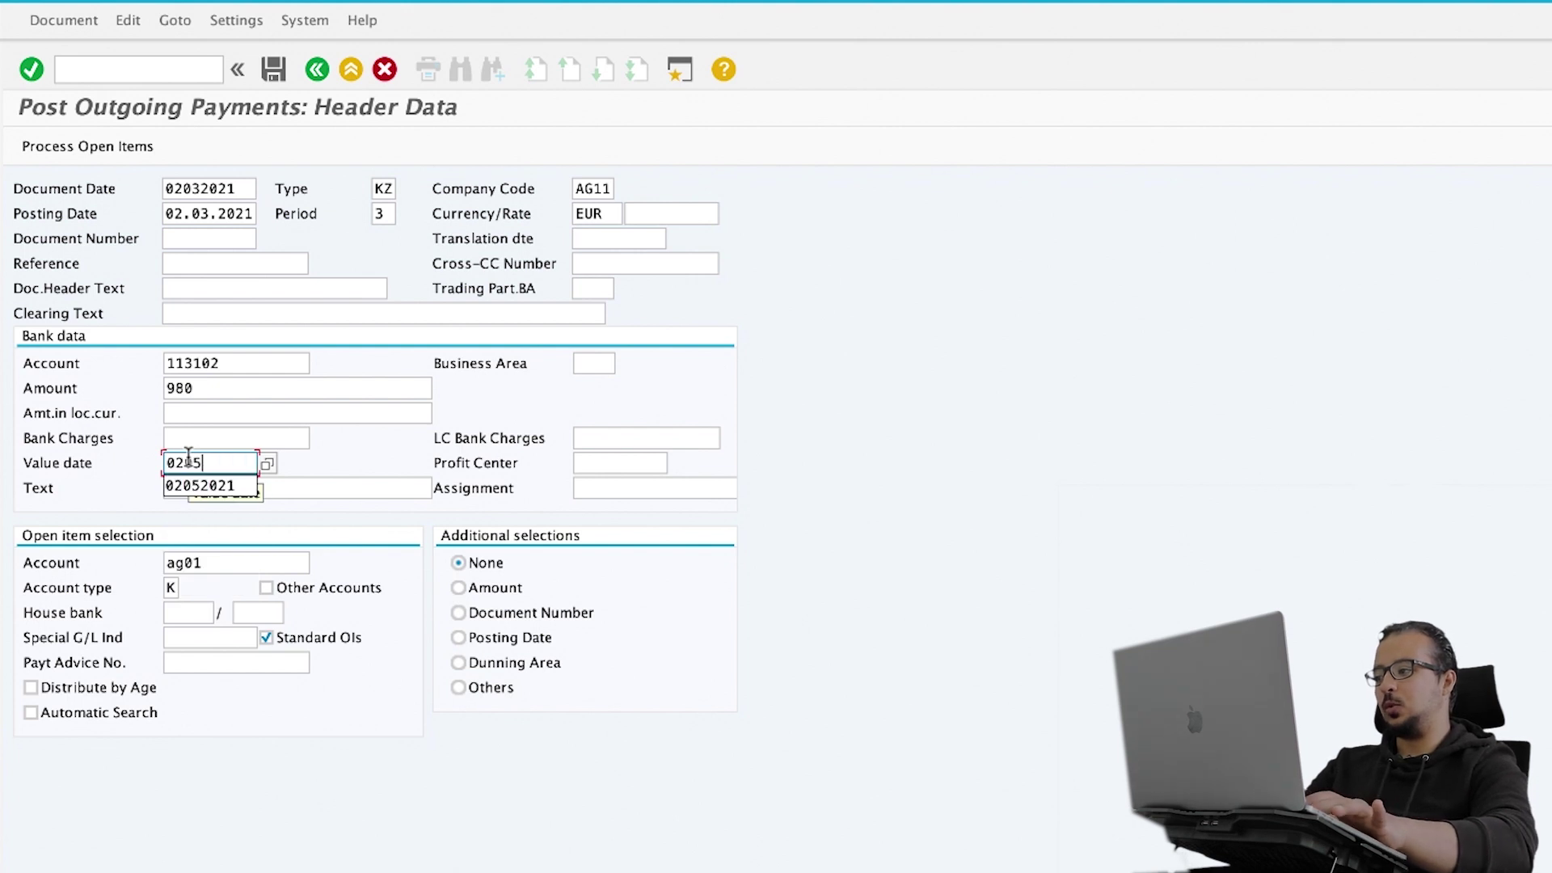
text(32021)
key(Return)
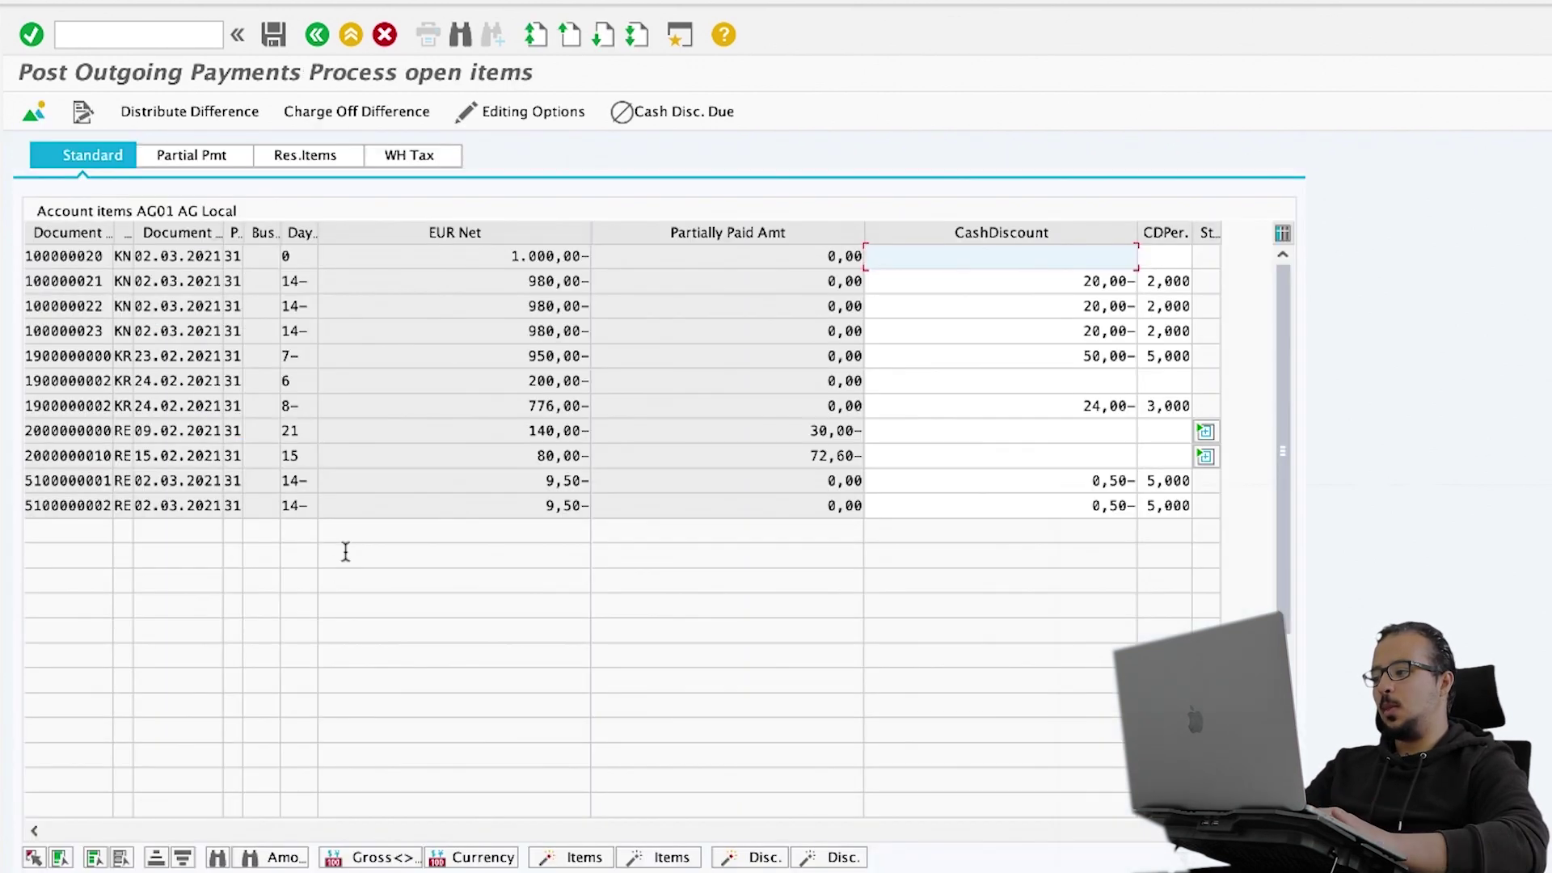
Step: Limit the open items to document number 100000023 and activate that item's net amount and cash discount for clearing
click(219, 857)
click(243, 140)
text(100000023)
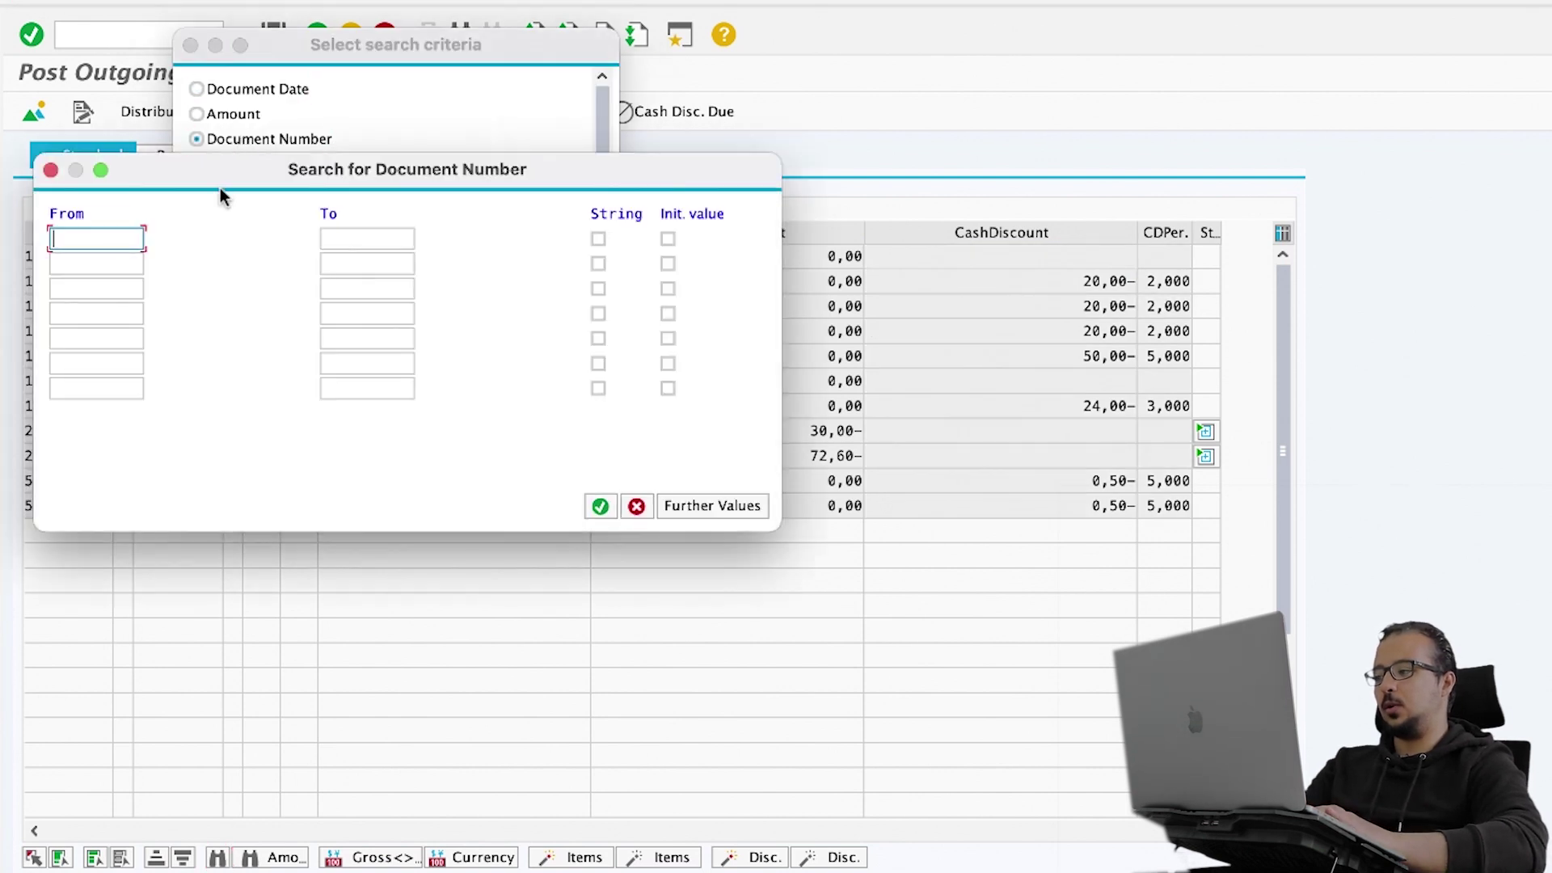
click(600, 503)
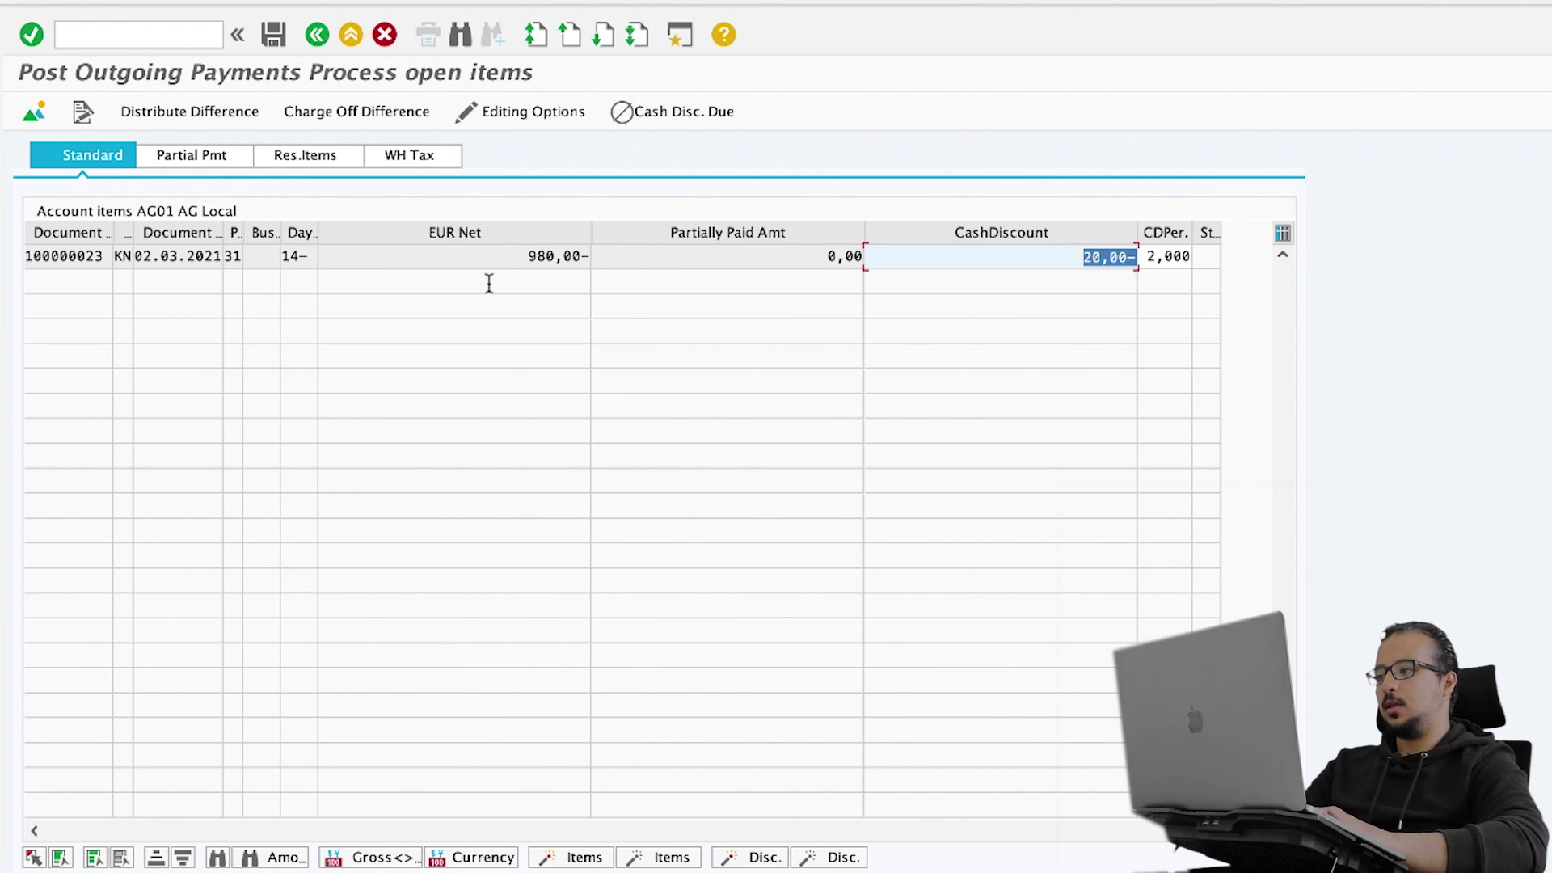
double_click(532, 257)
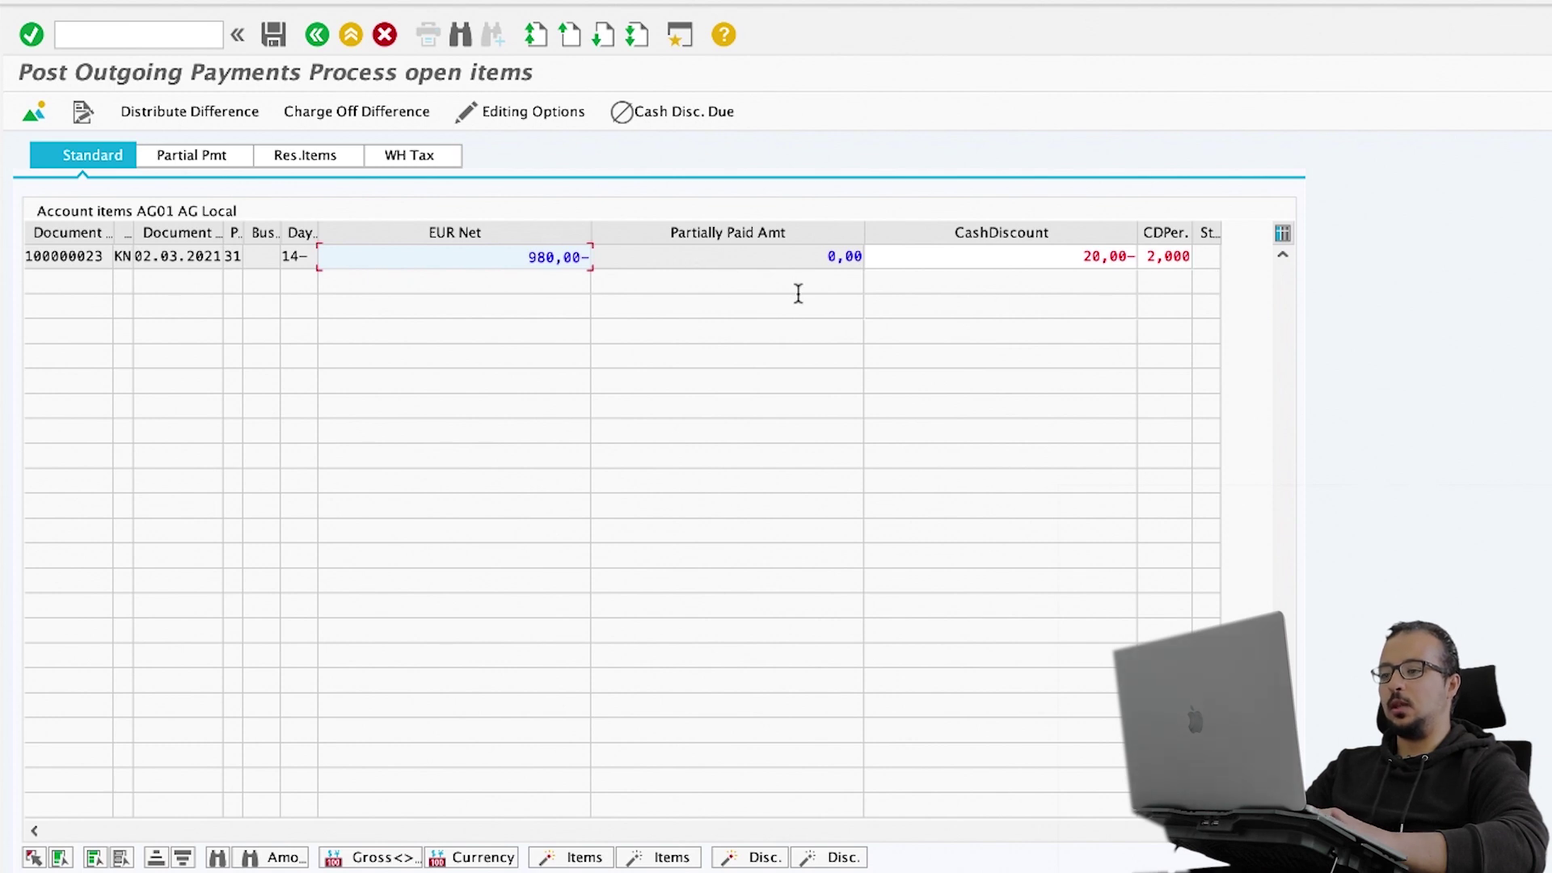
Step: Post the outgoing payment and examine the vendor discount clearing line in the posted document
click(279, 39)
click(87, 2)
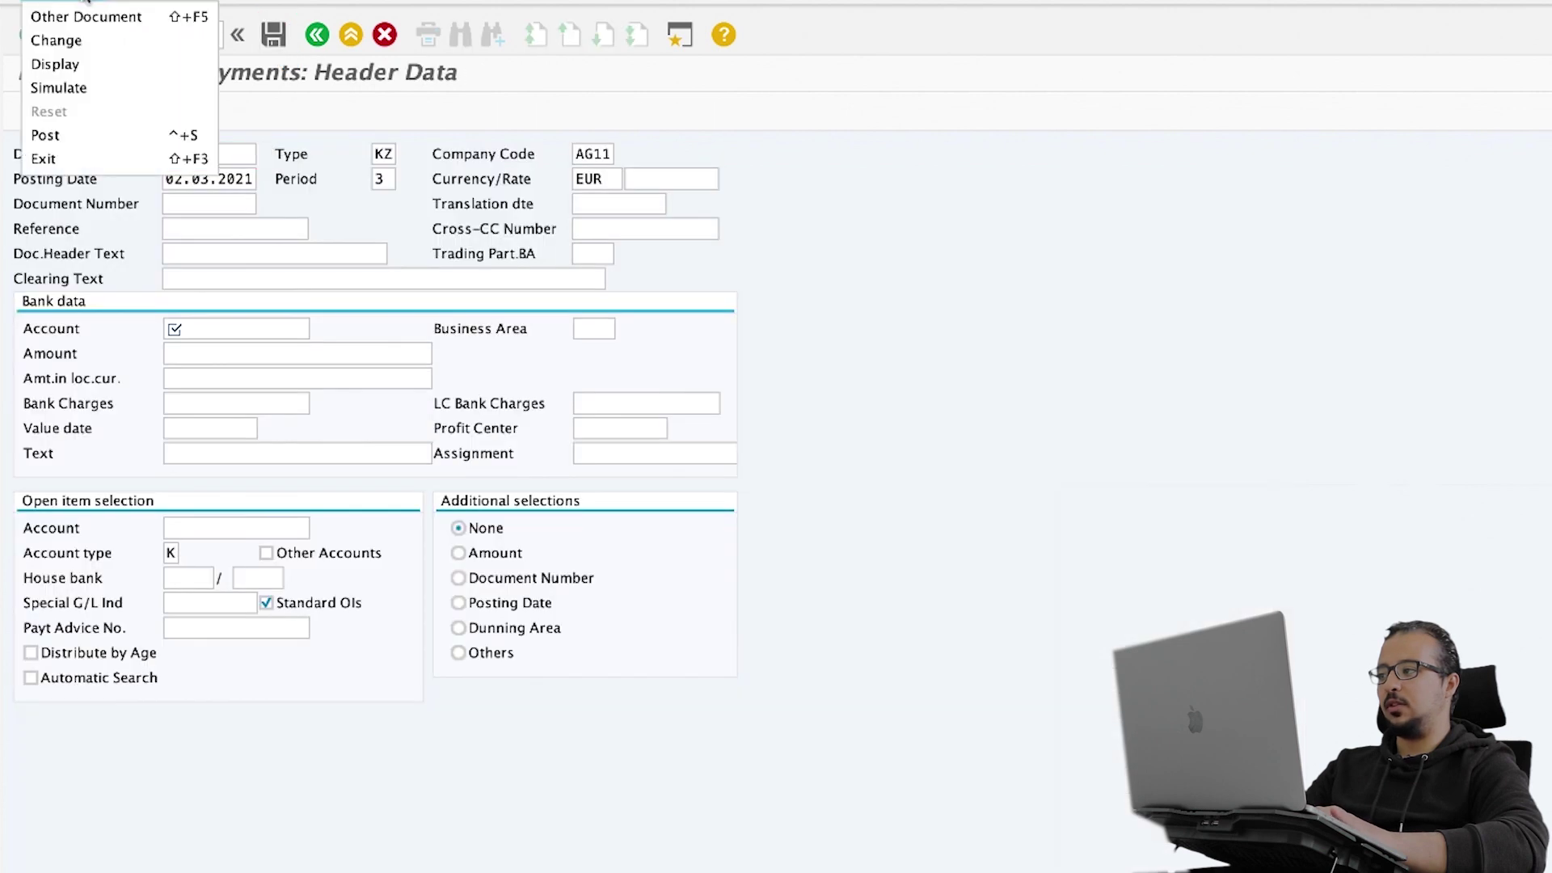
click(83, 68)
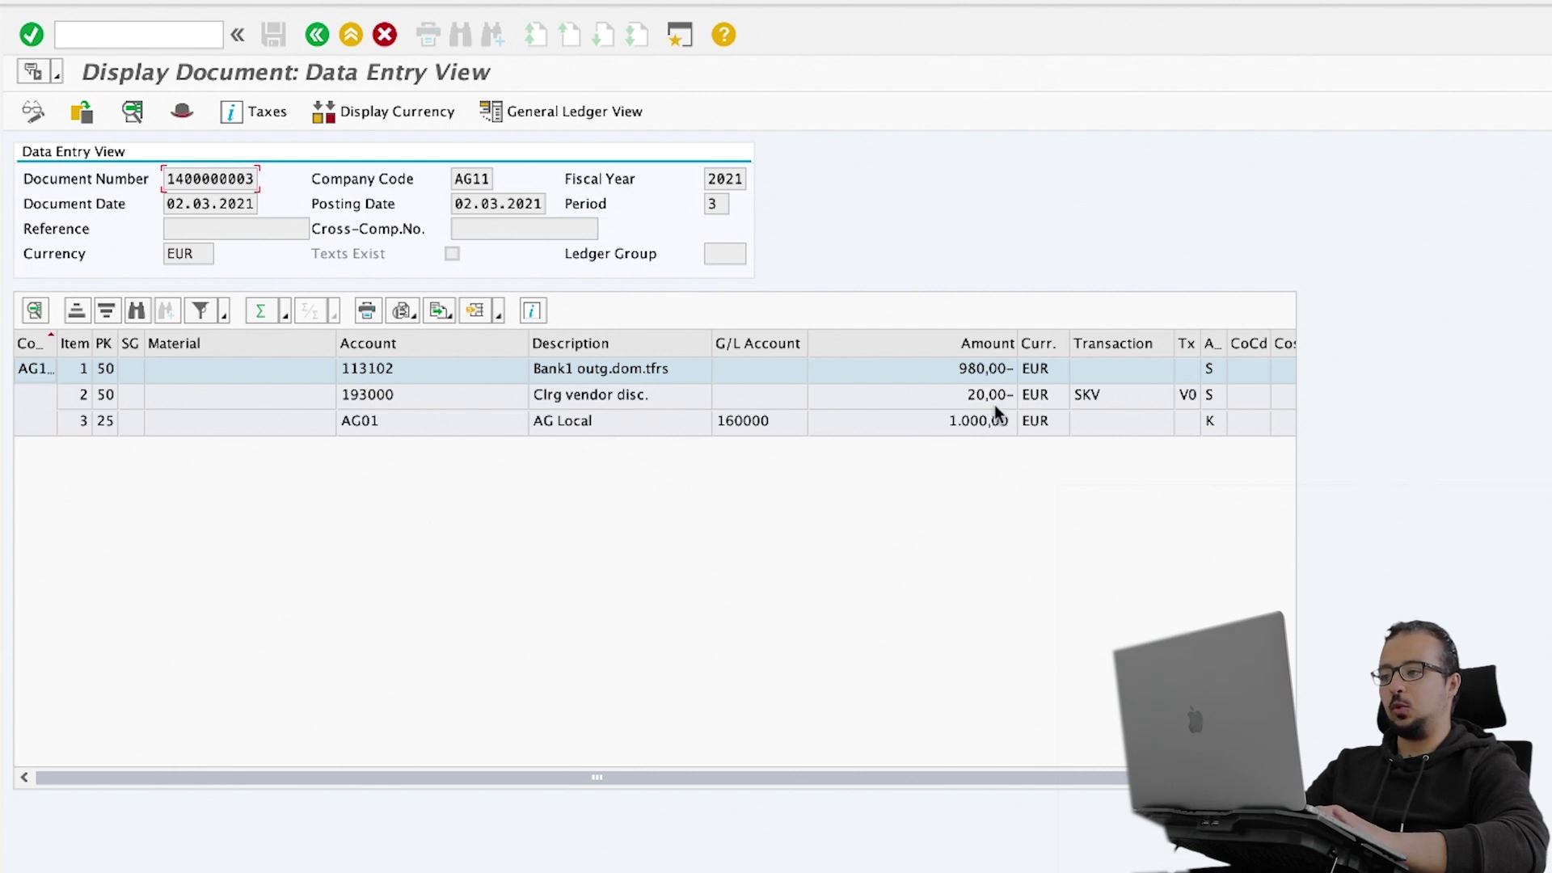
click(621, 397)
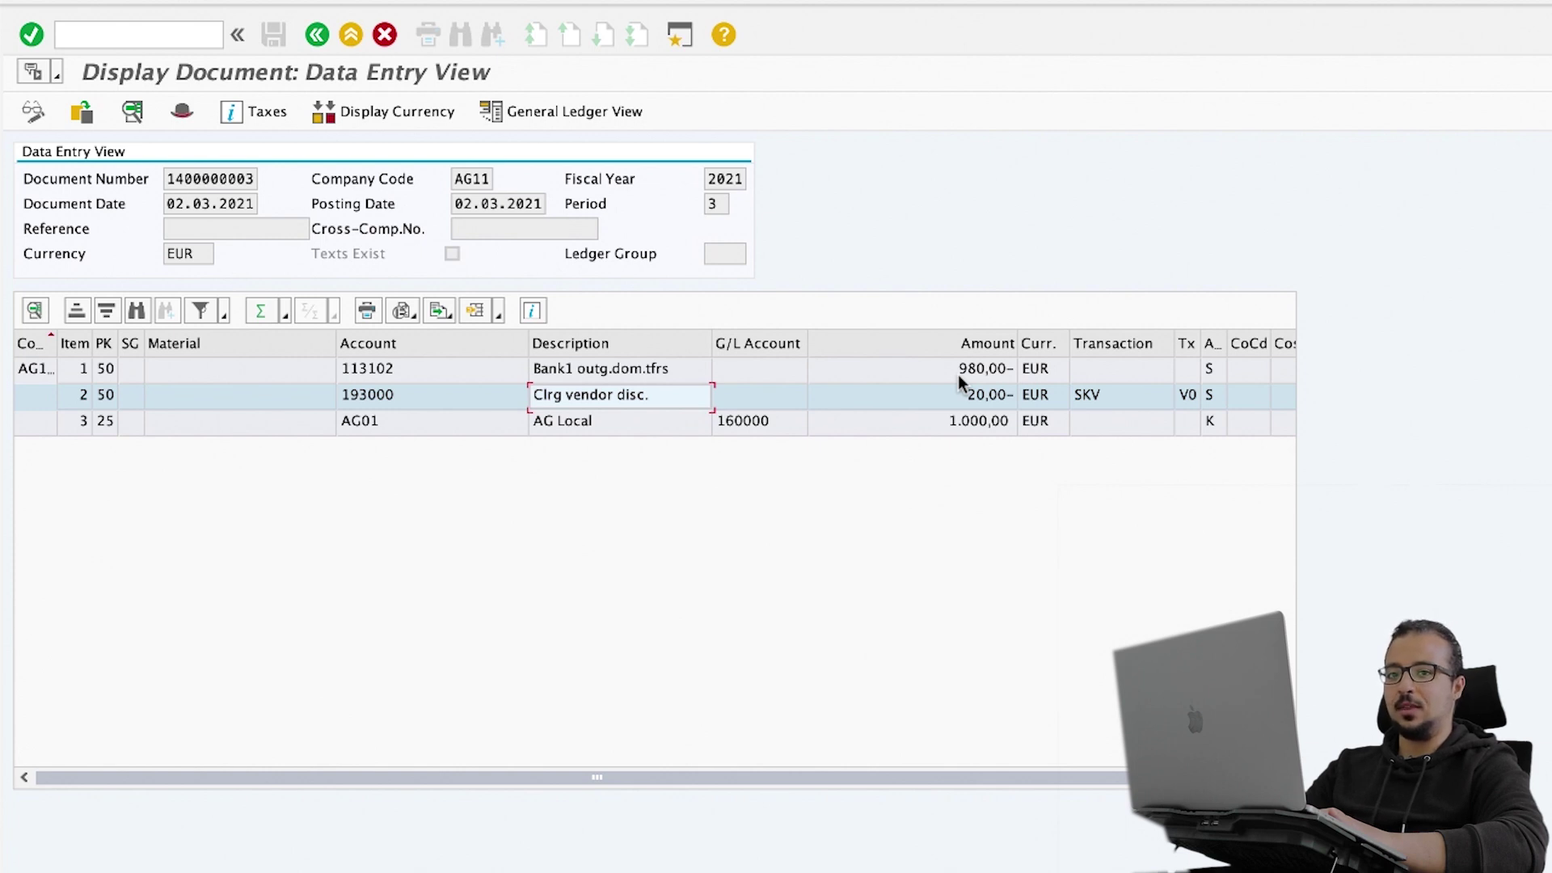
Step: Return to the outgoing payment header and set the document date and posting date to 02.05.2021
click(320, 39)
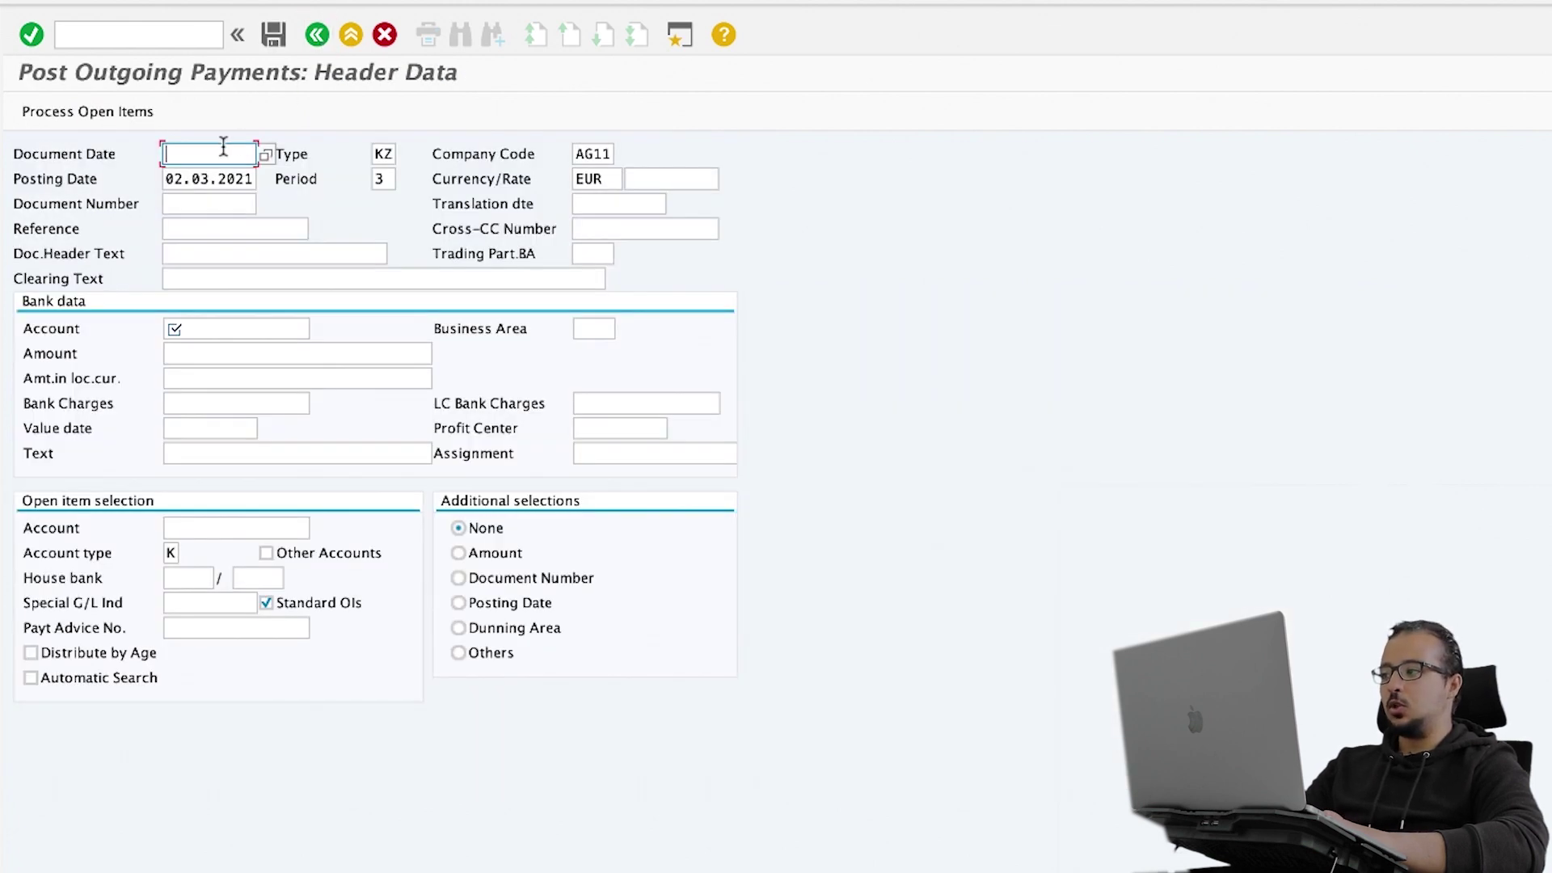
text(02052021)
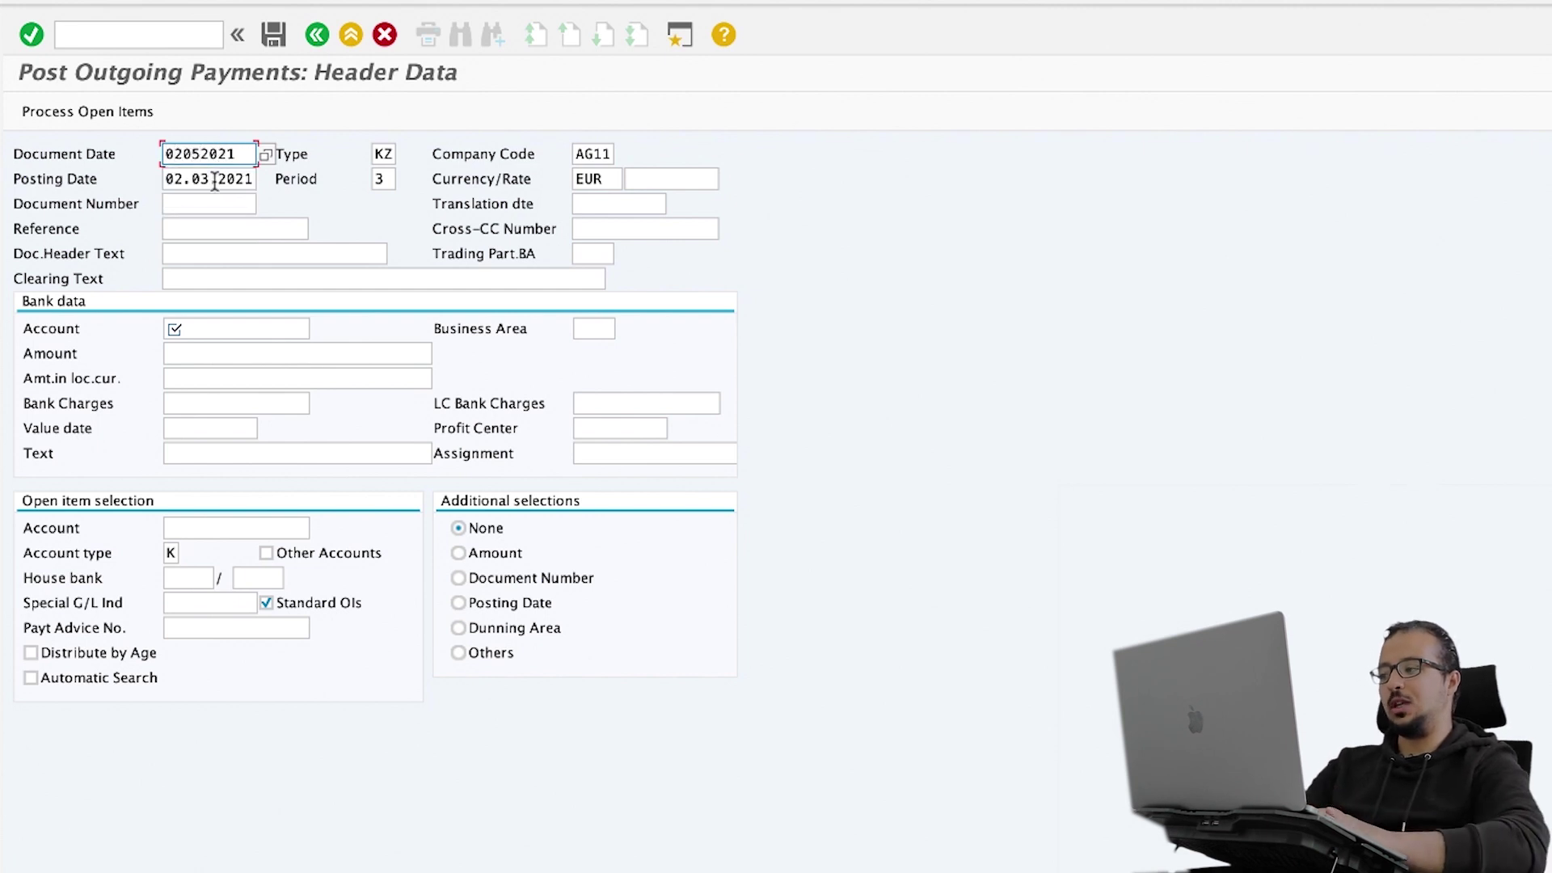
click(204, 179)
text(5)
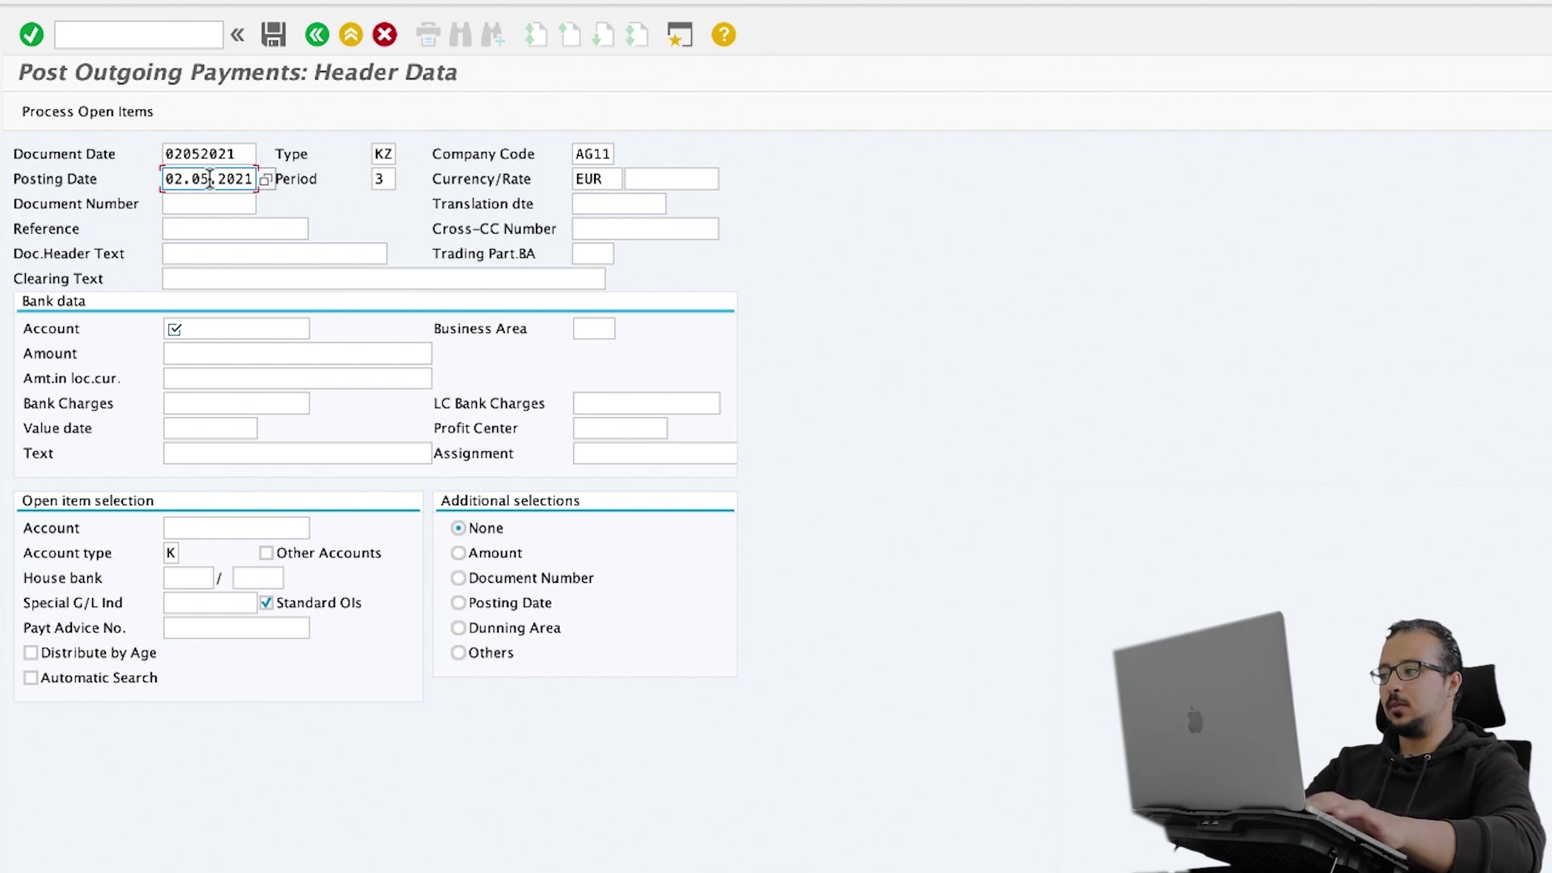
Step: Enter value date 02.05.2021, bank account 113102, vendor AG01 and amount 1000, and bring up the vendor's open items
click(204, 426)
text(02052)
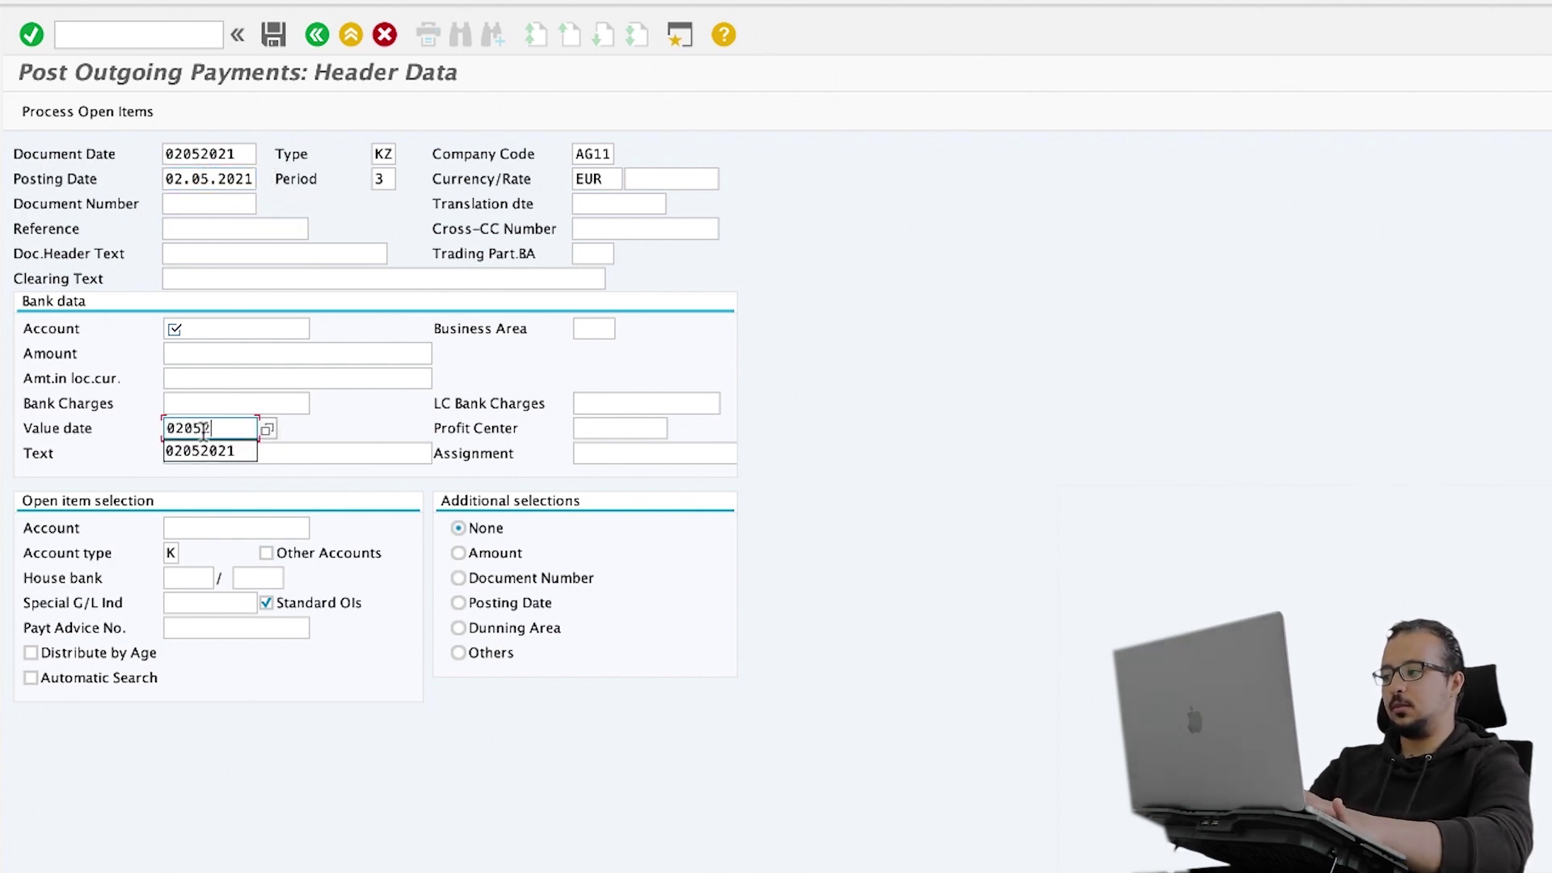
text(021)
click(215, 325)
text(113102)
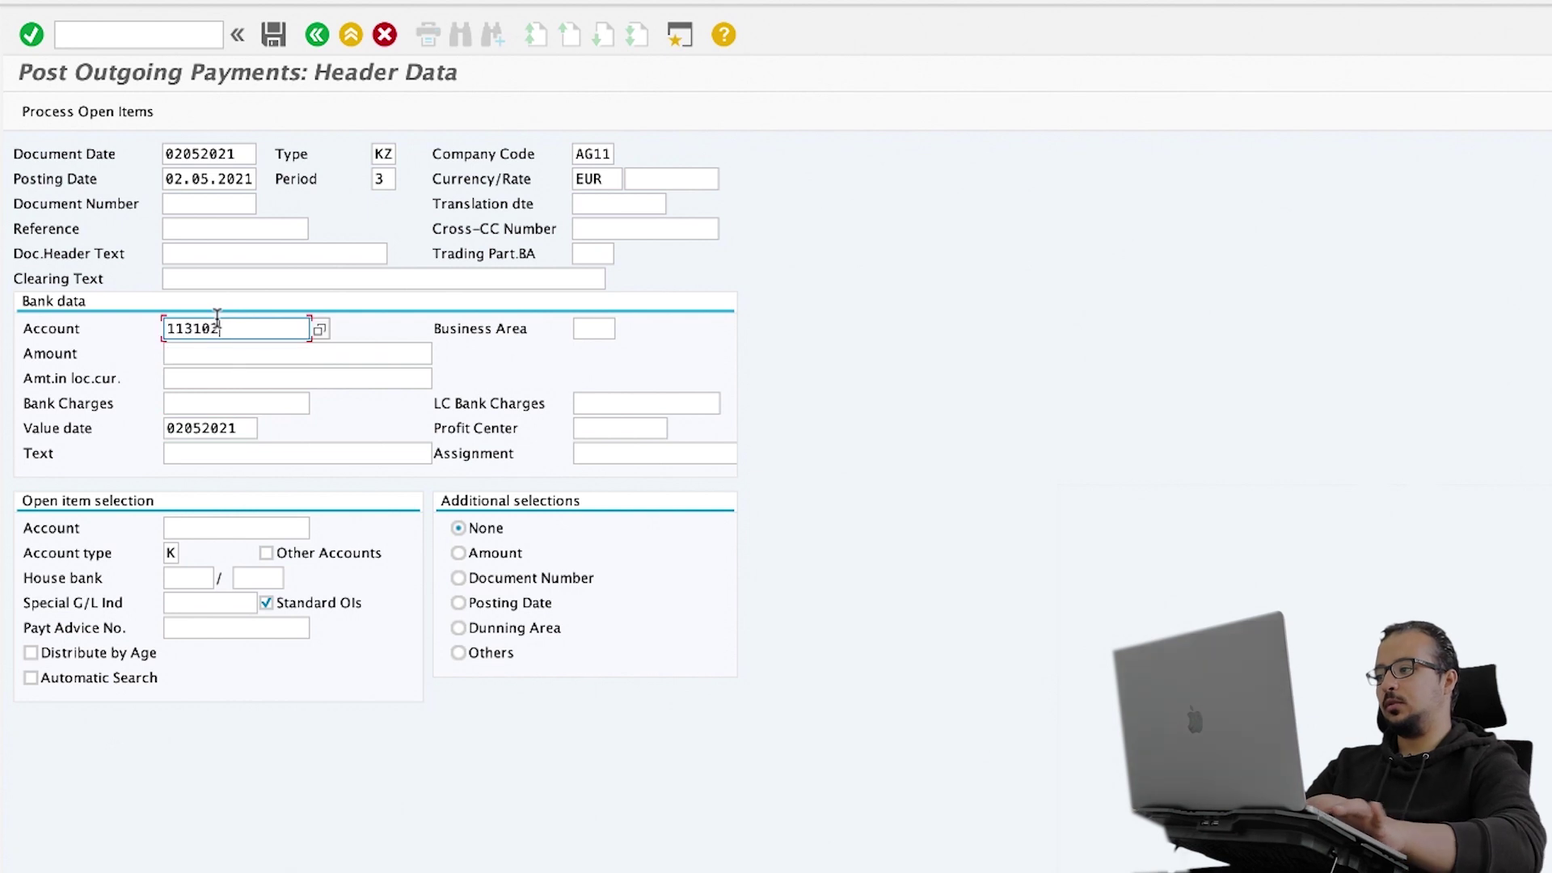
click(220, 529)
text(ag01)
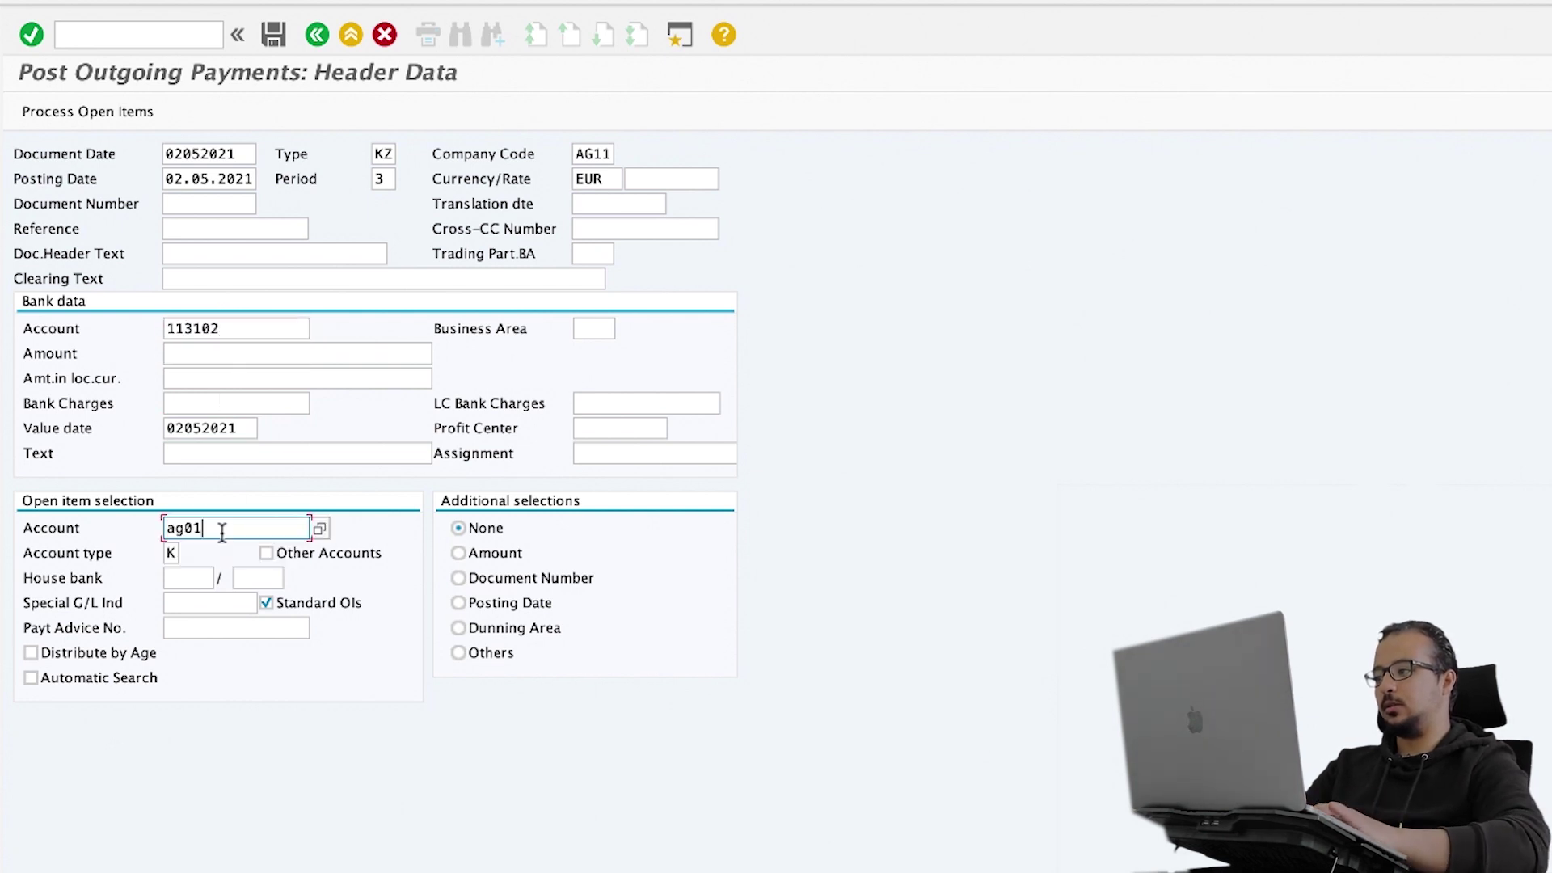
click(202, 348)
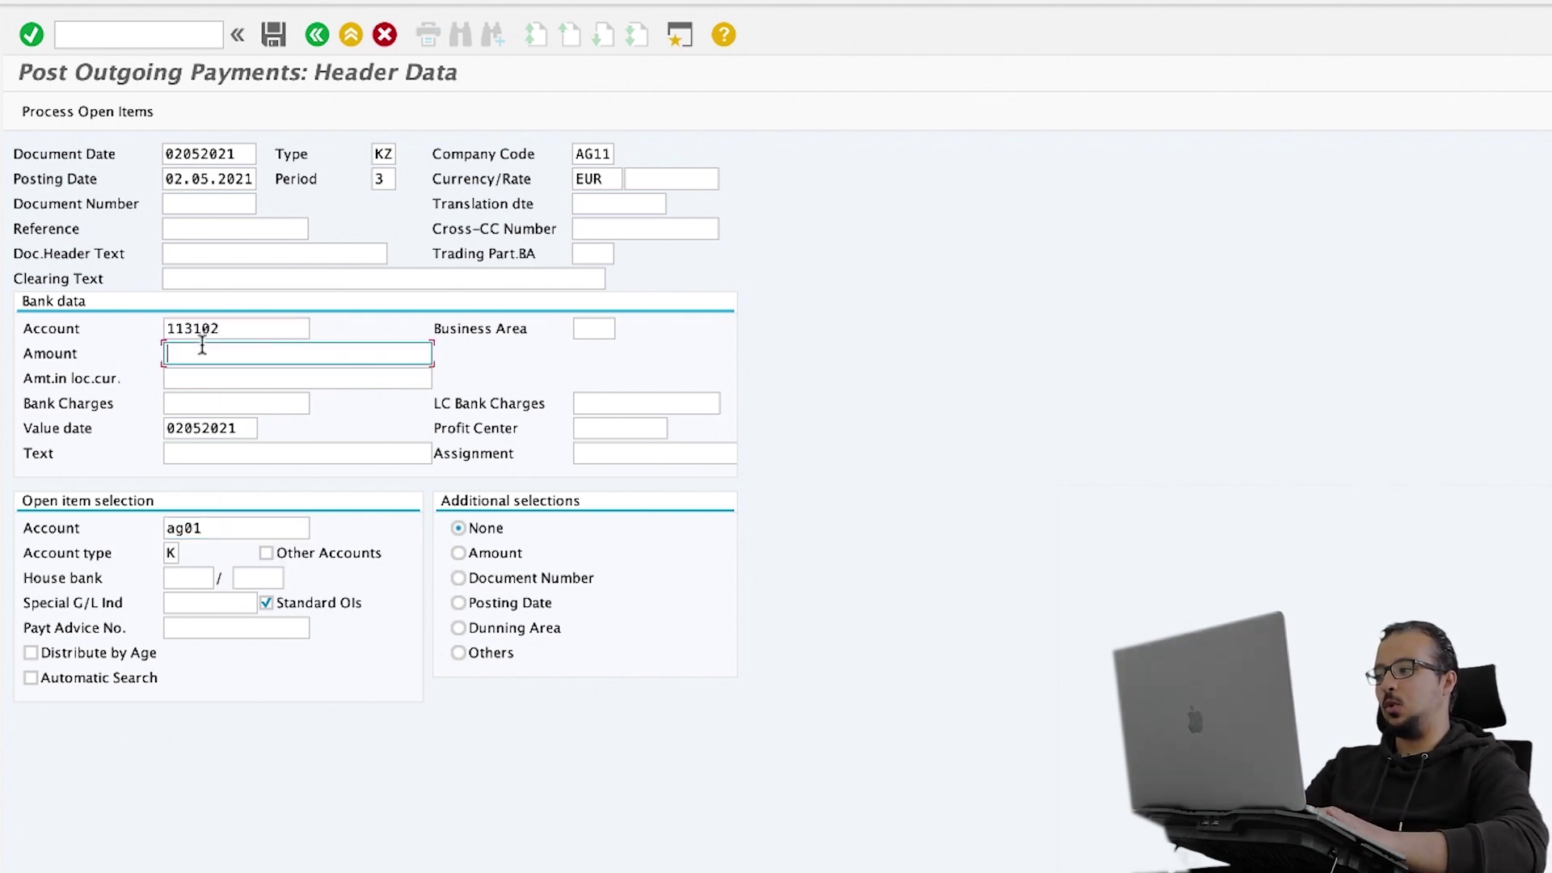
text(1000)
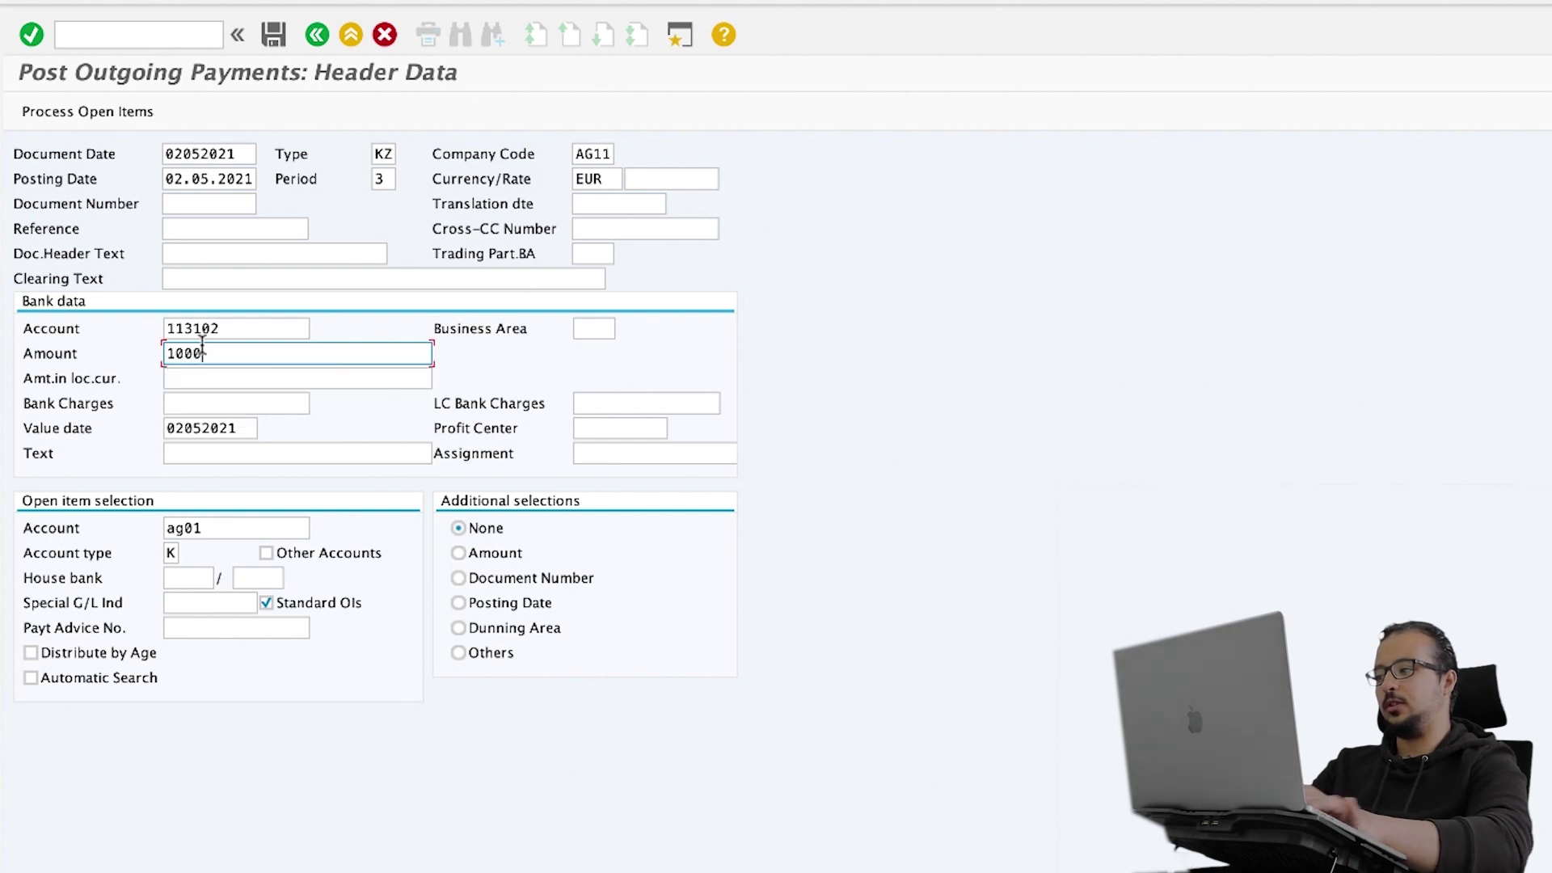
key(Return)
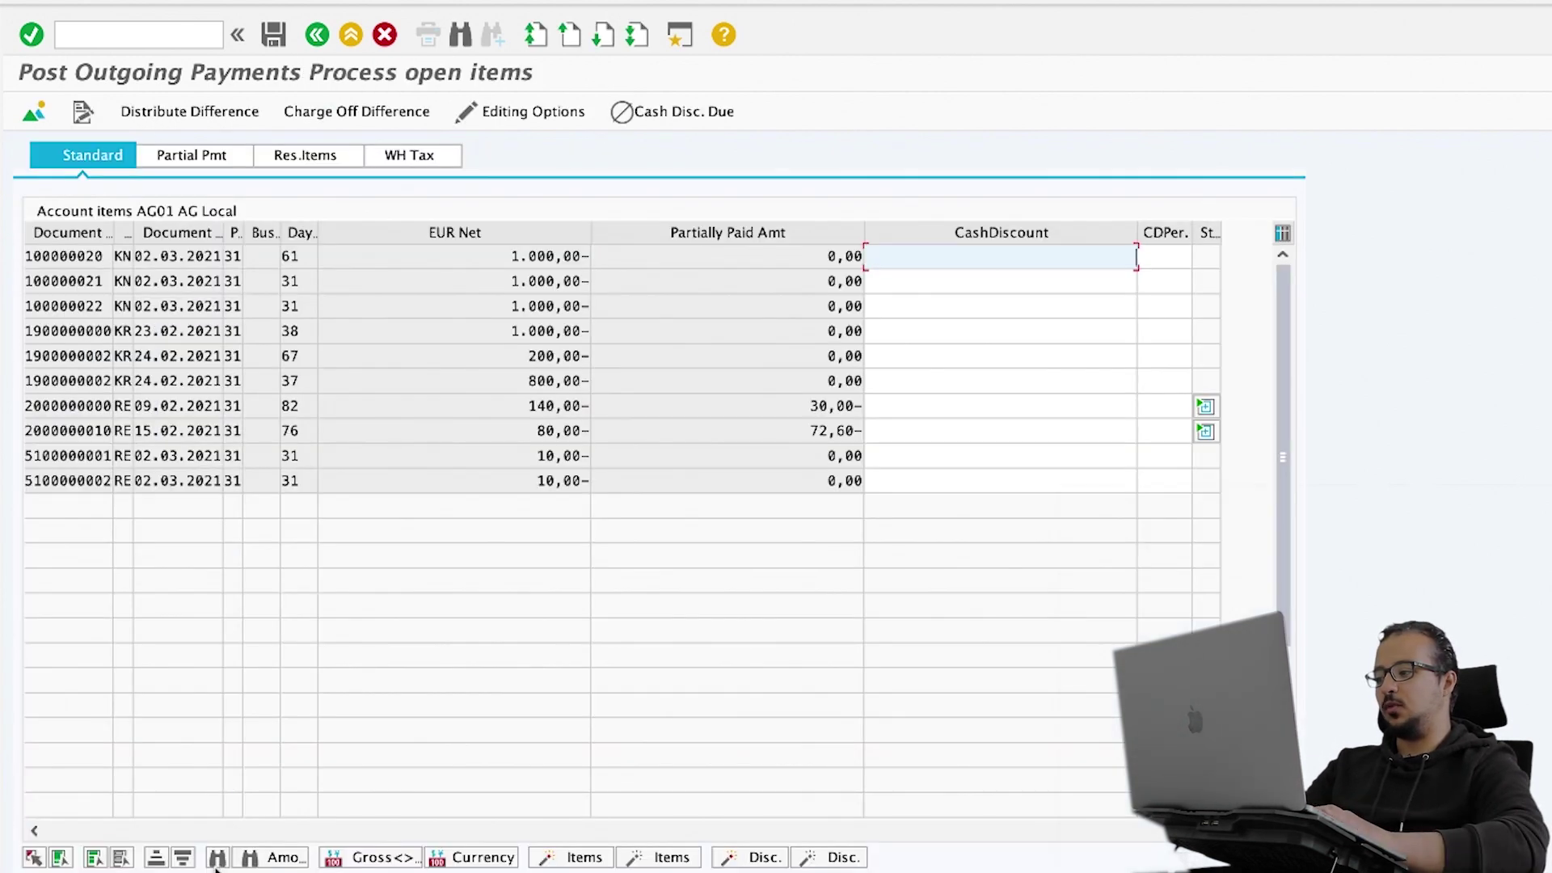
Step: Limit the open items to document number 100000022 and activate that item's net amount for clearing
click(217, 857)
click(249, 142)
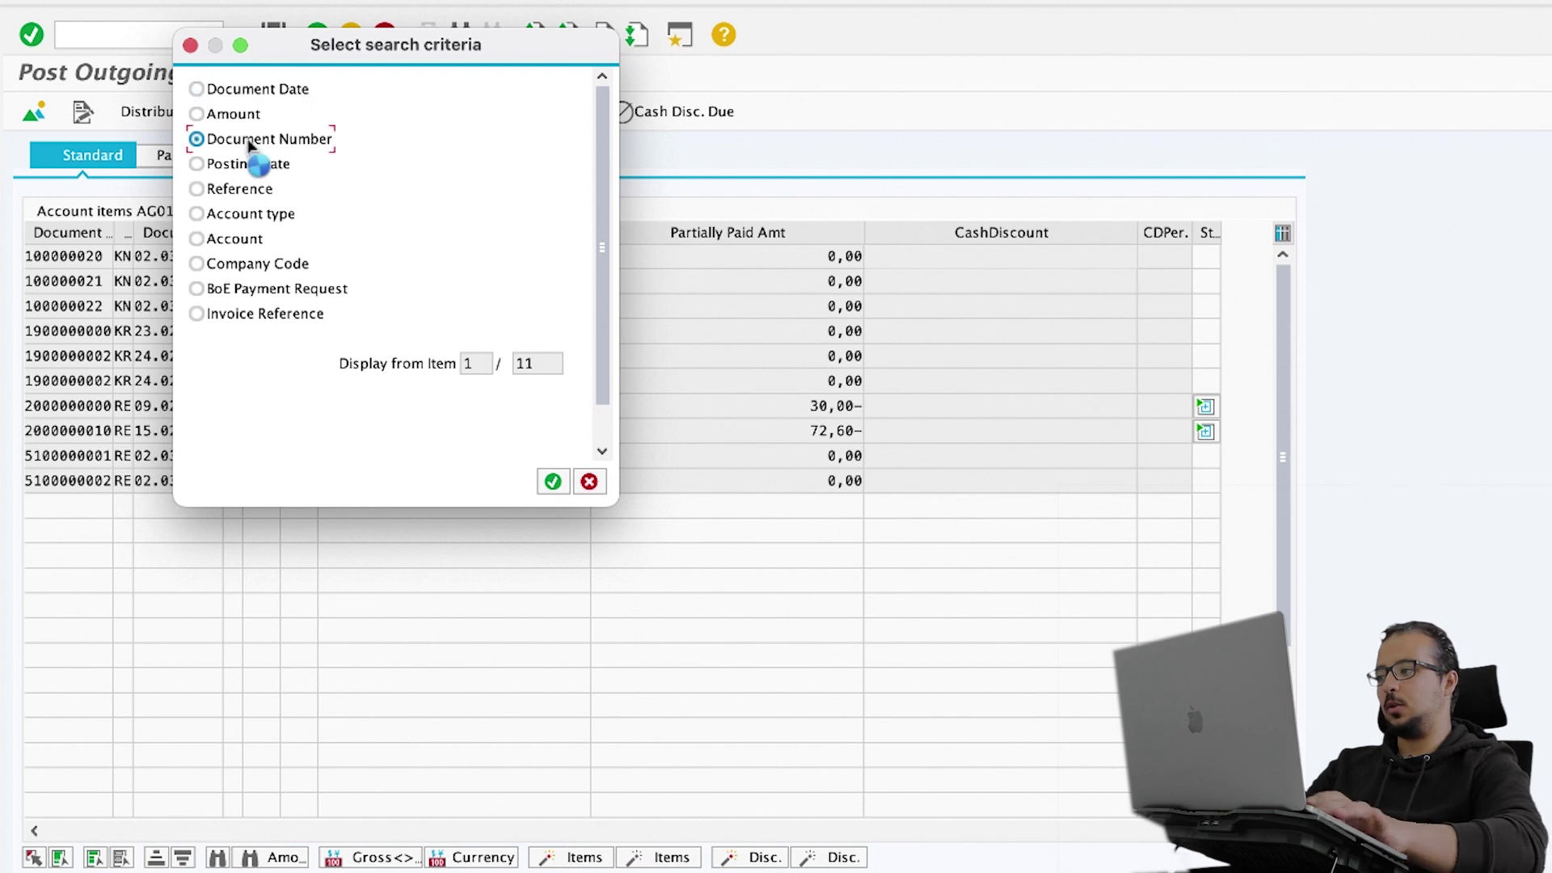
key(Return)
text(100000022)
click(600, 506)
click(514, 256)
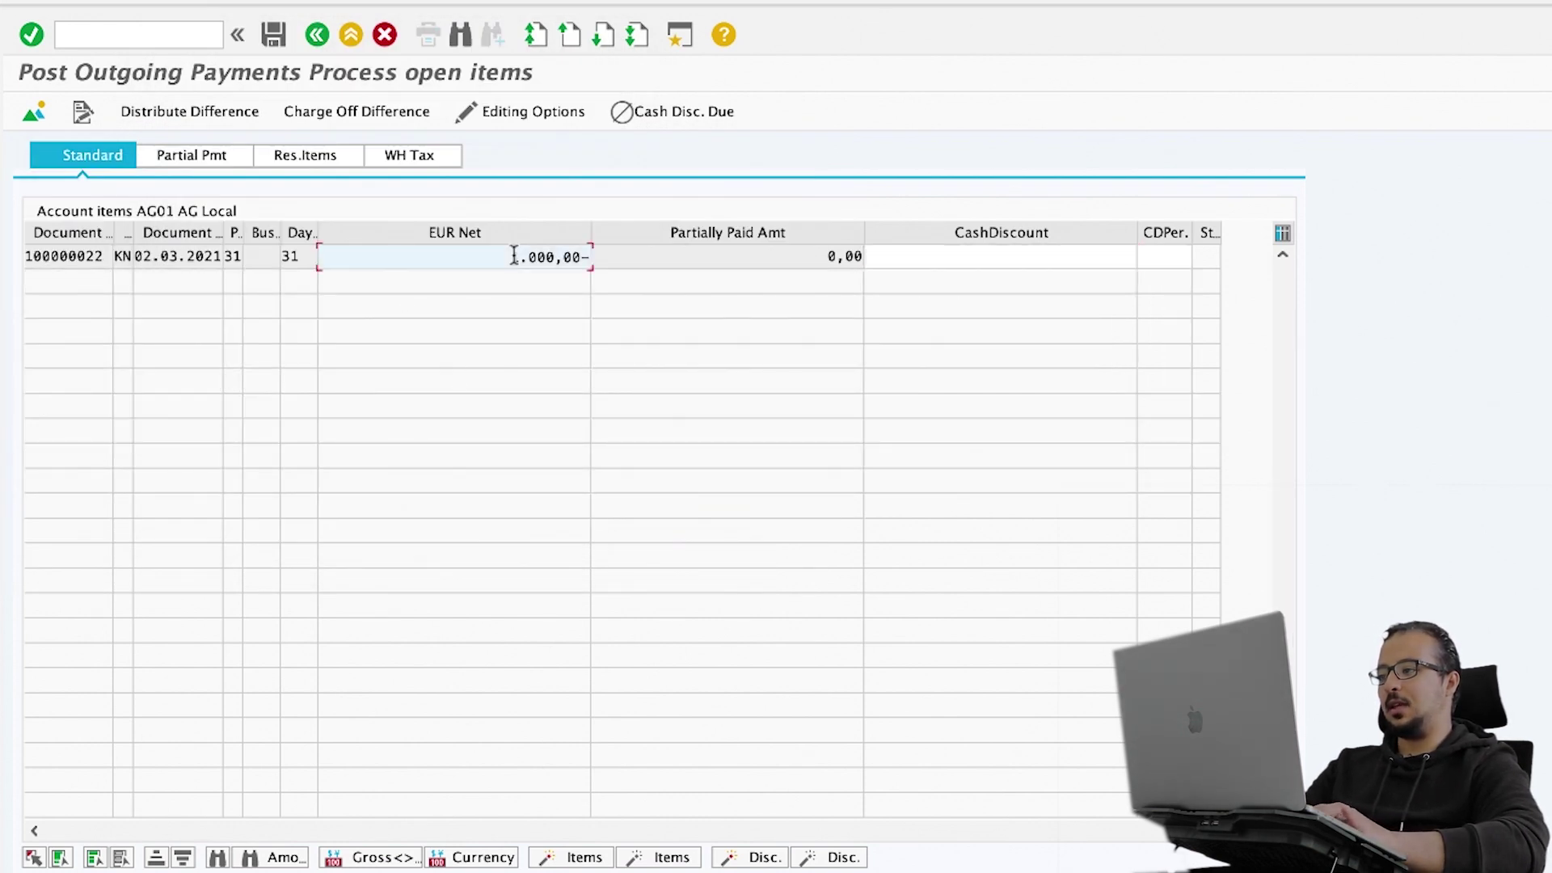
double_click(515, 256)
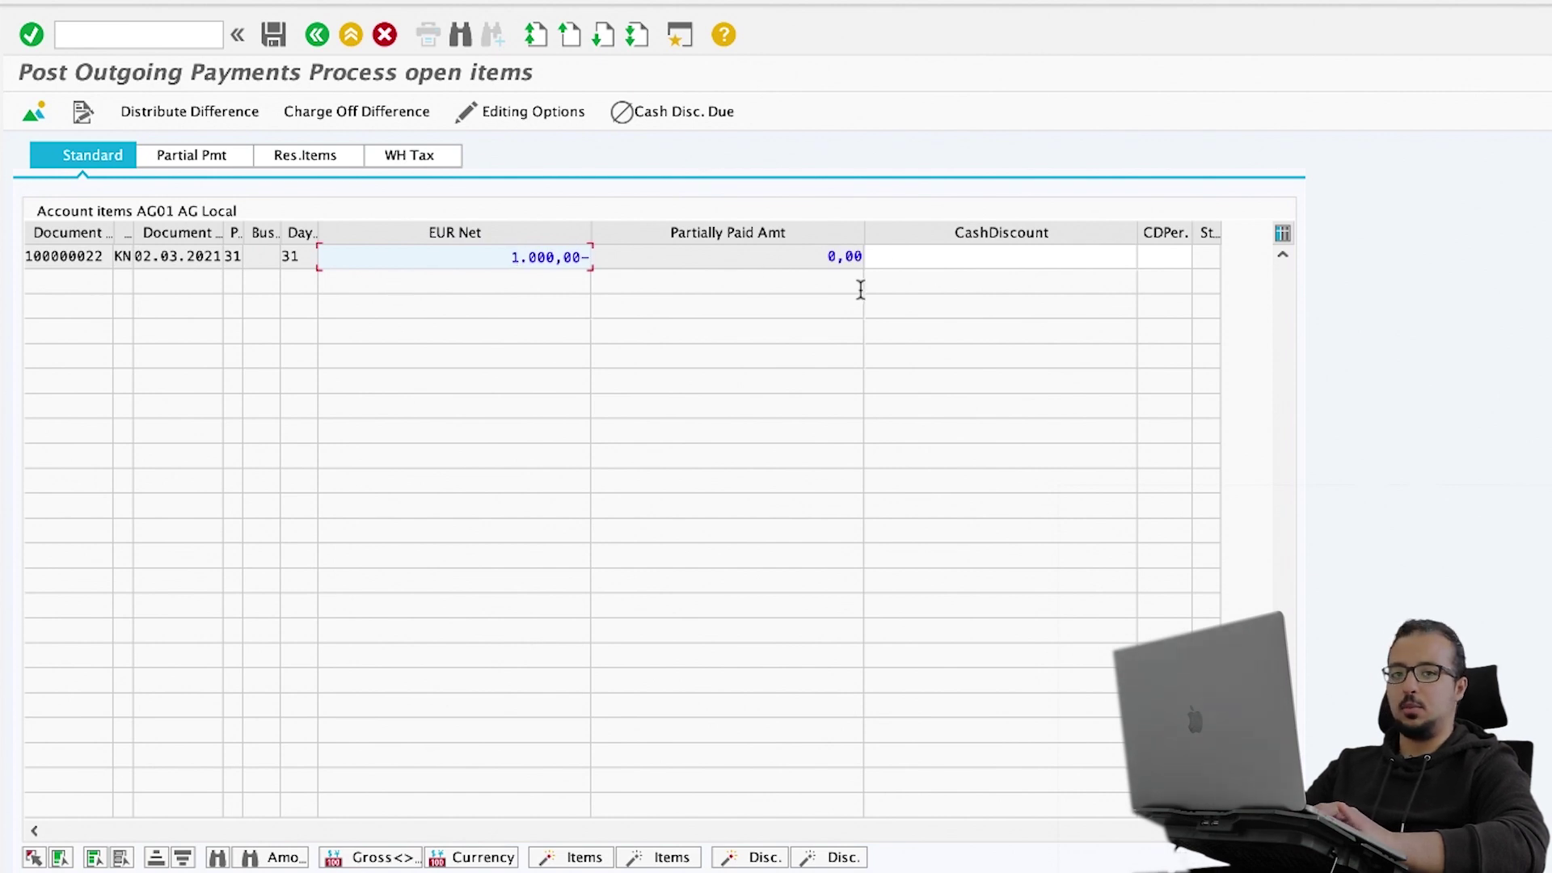
Step: Post the outgoing payment and display the resulting accounting document
click(273, 42)
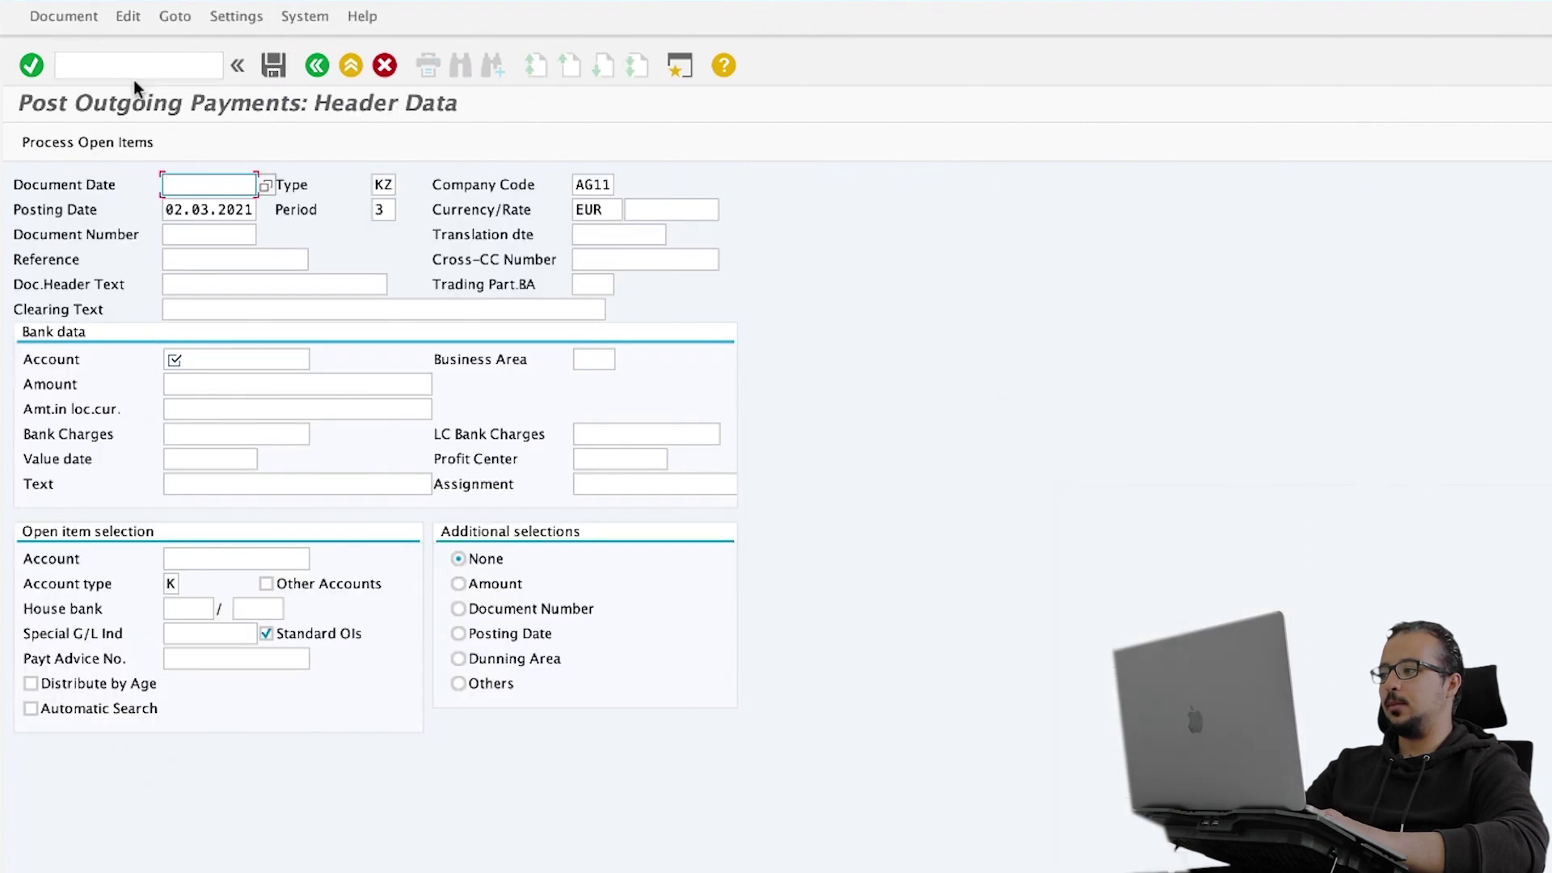
click(73, 14)
click(76, 95)
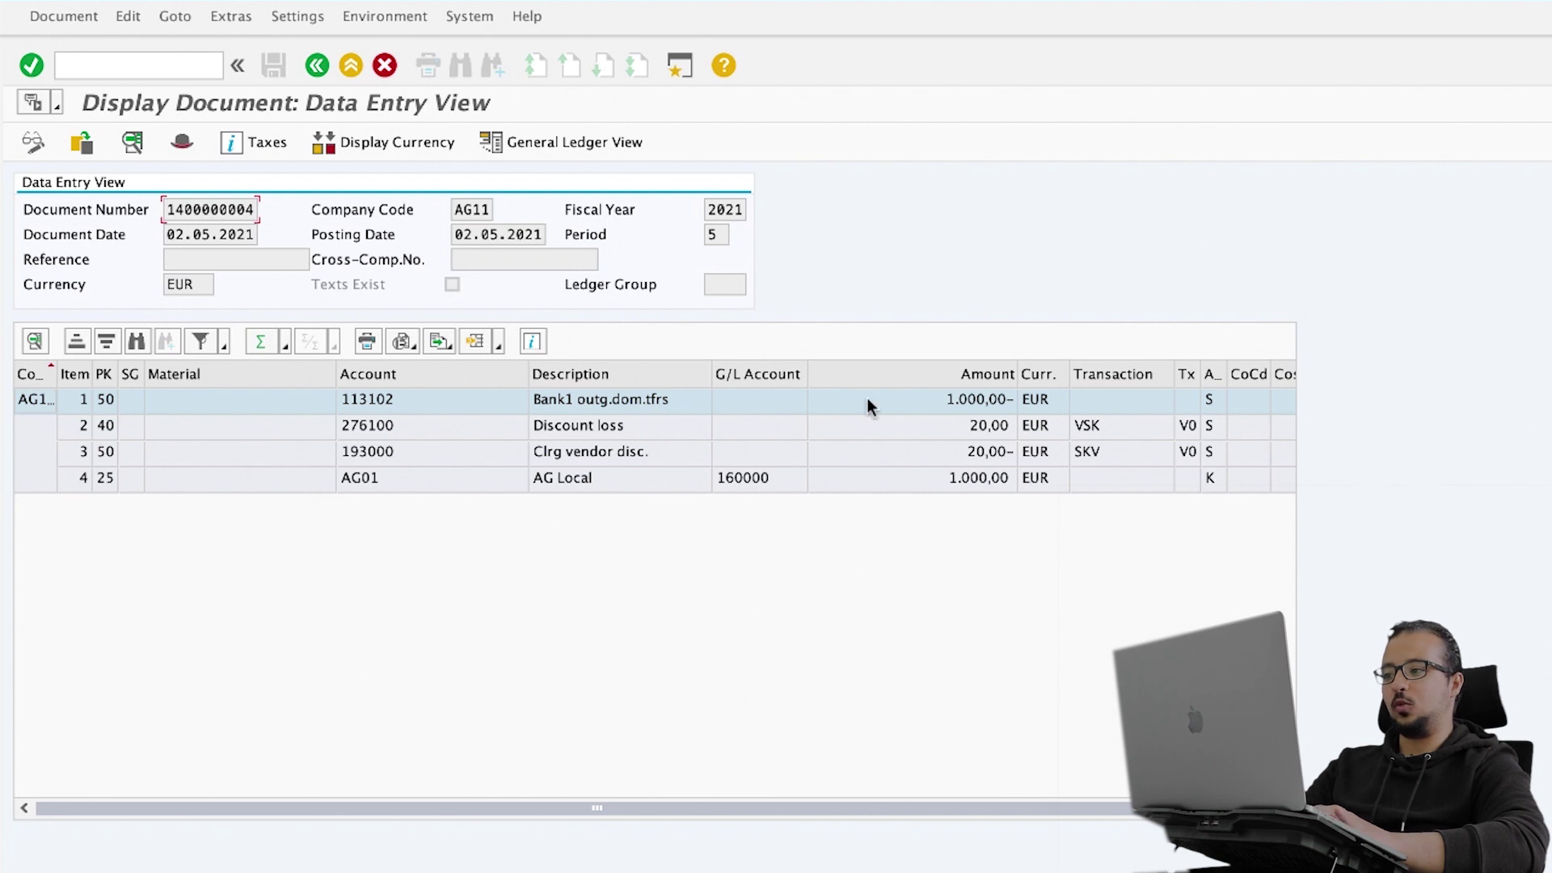
Step: Examine the vendor, vendor discount clearing and discount loss amounts in the posted payment document
click(918, 479)
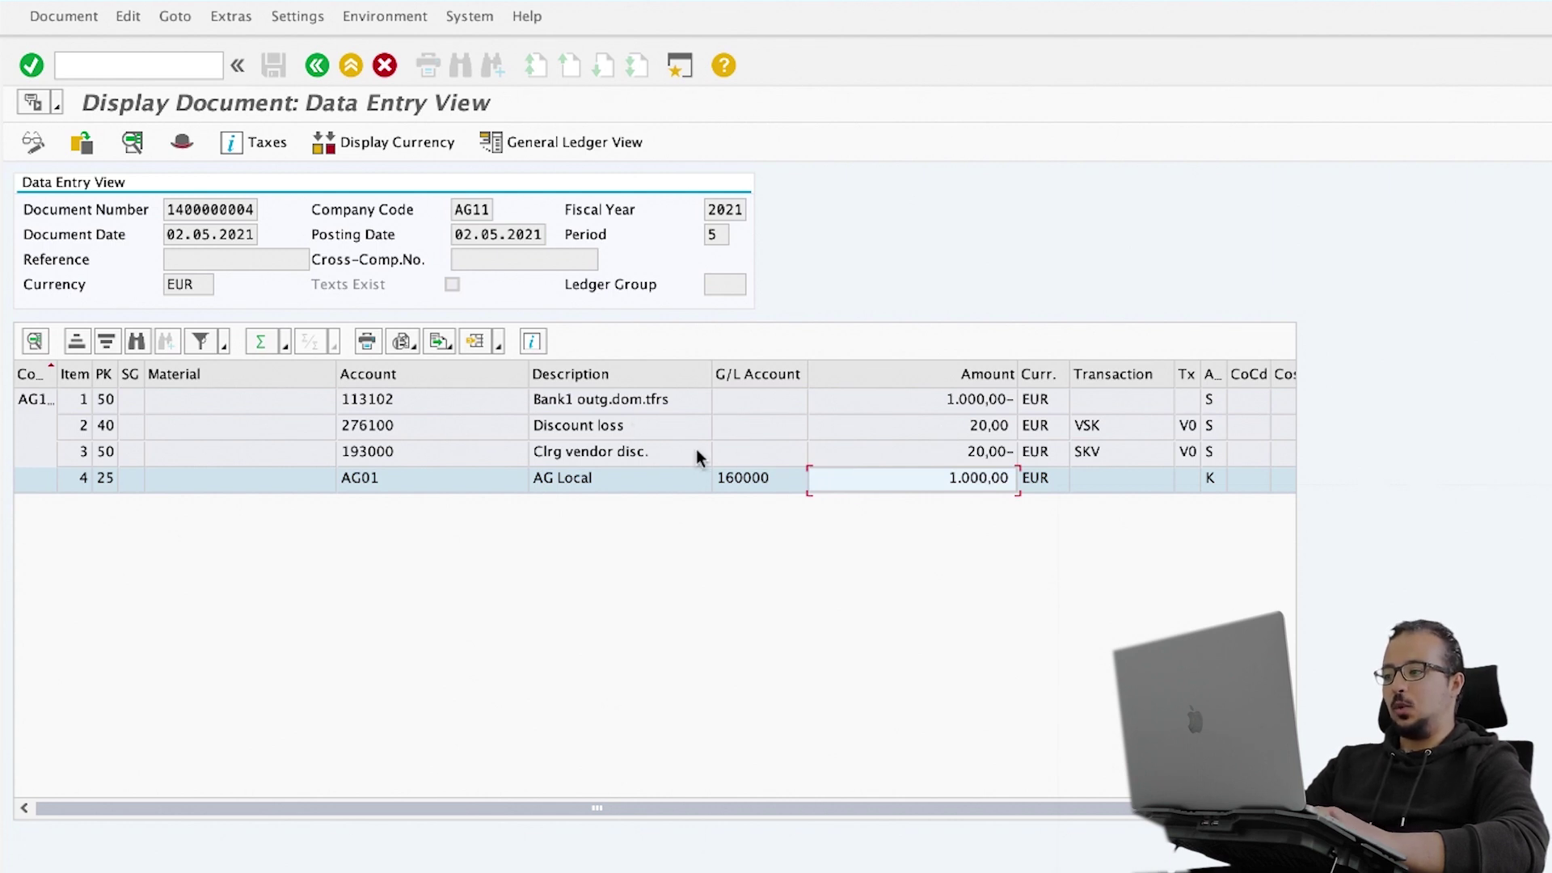
click(983, 454)
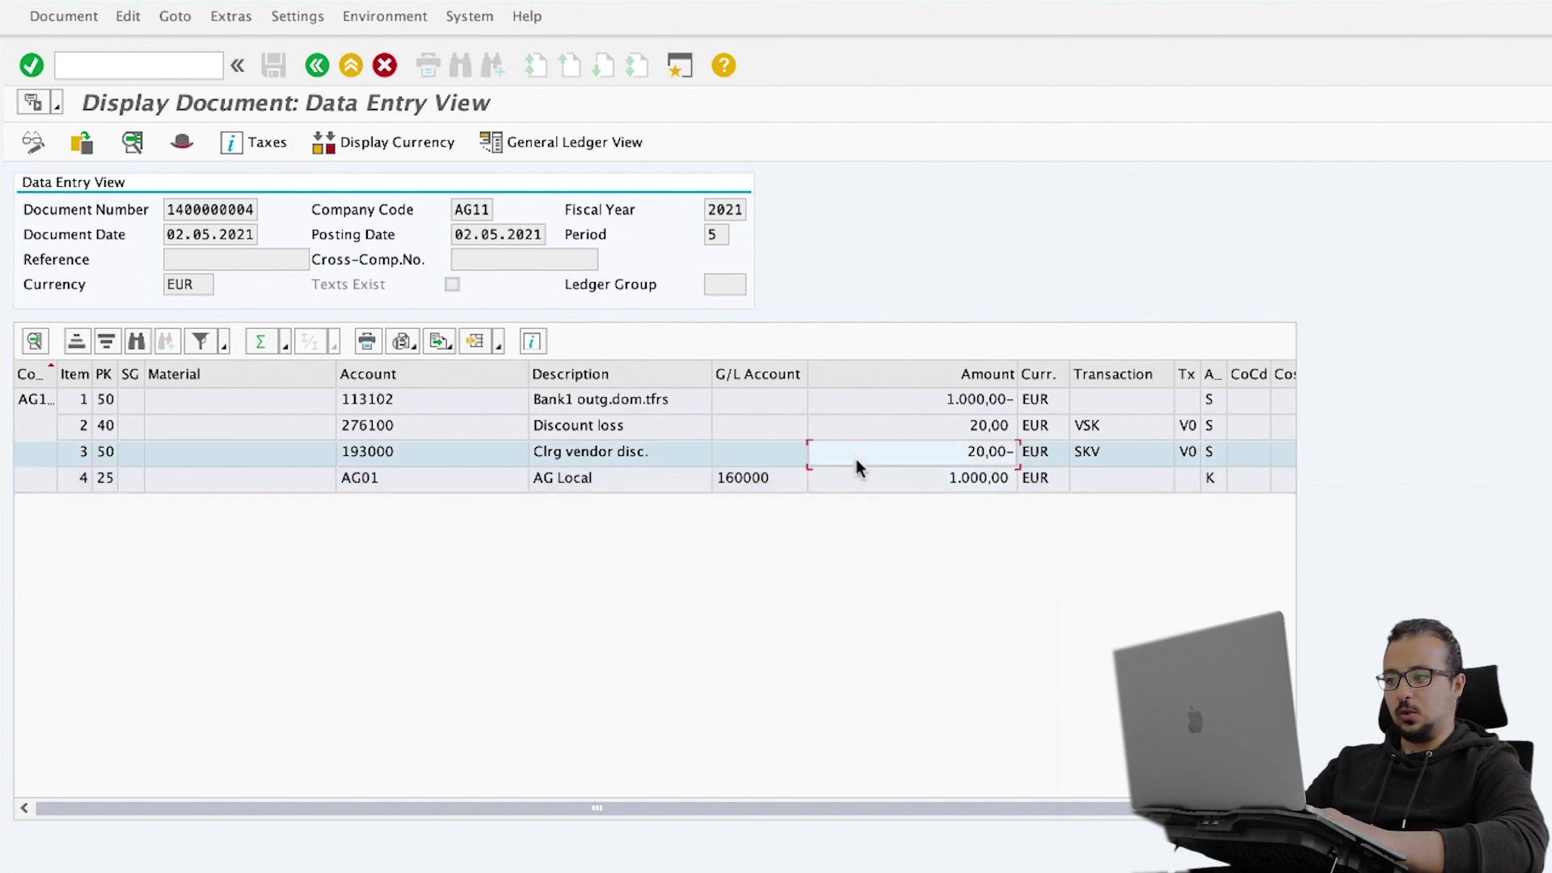
click(588, 453)
click(979, 427)
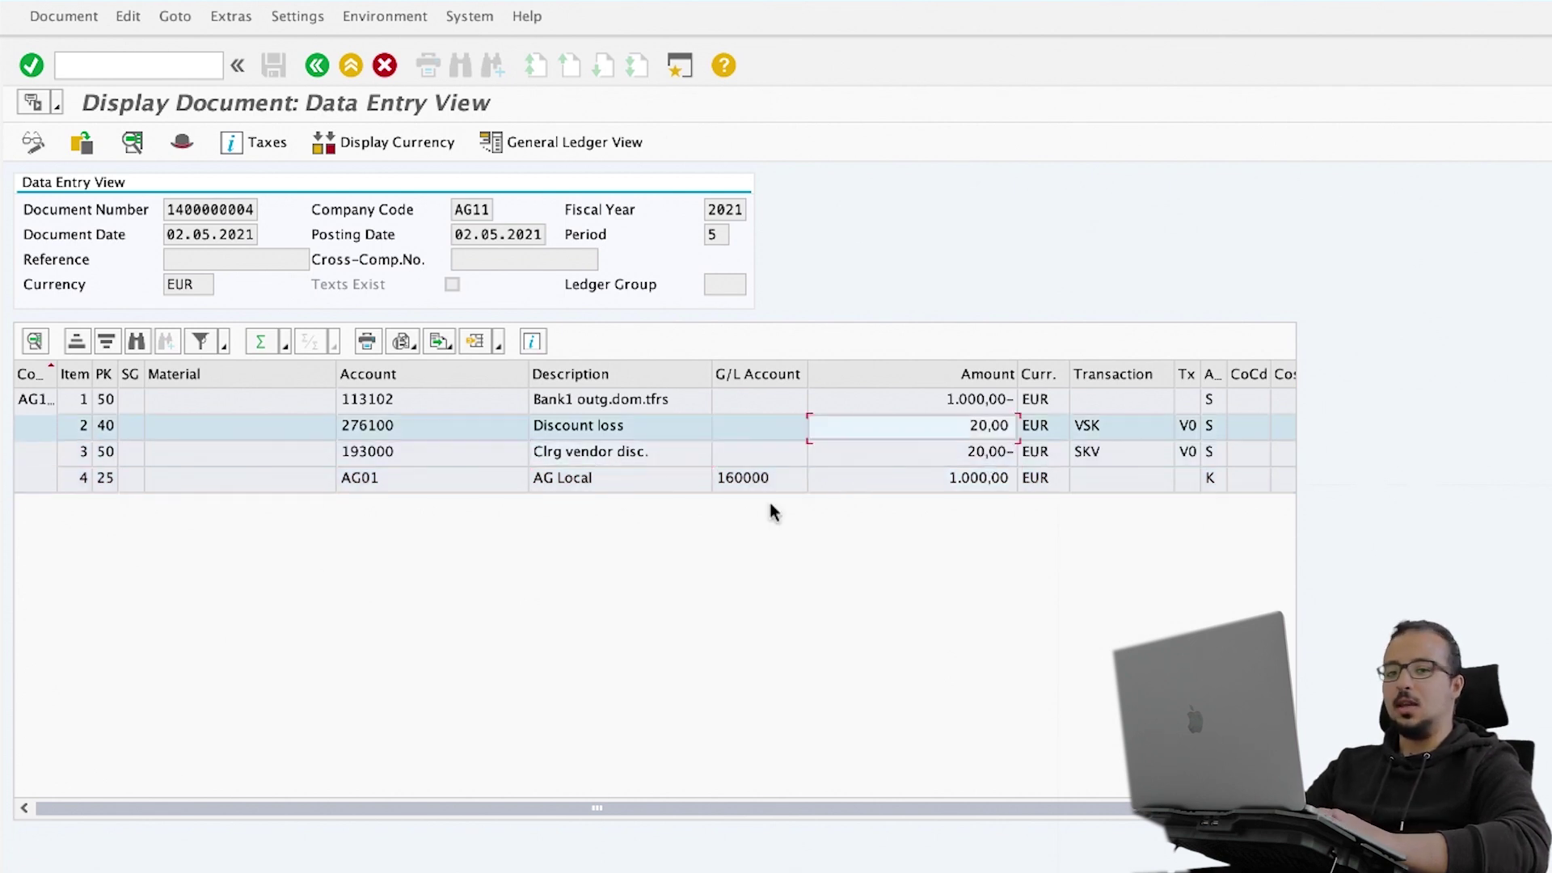